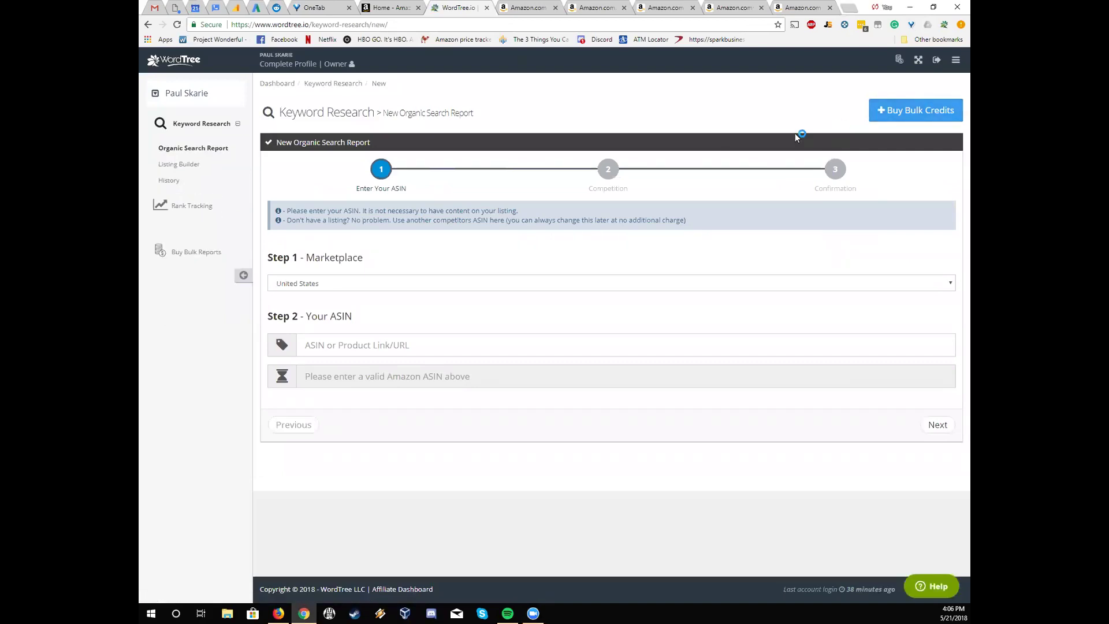
- Paste the B017VXKVXE Amazon product link into WordTree's ASIN field and advance to competitors
{"action": "left_click", "coordinate": [531, 12]}
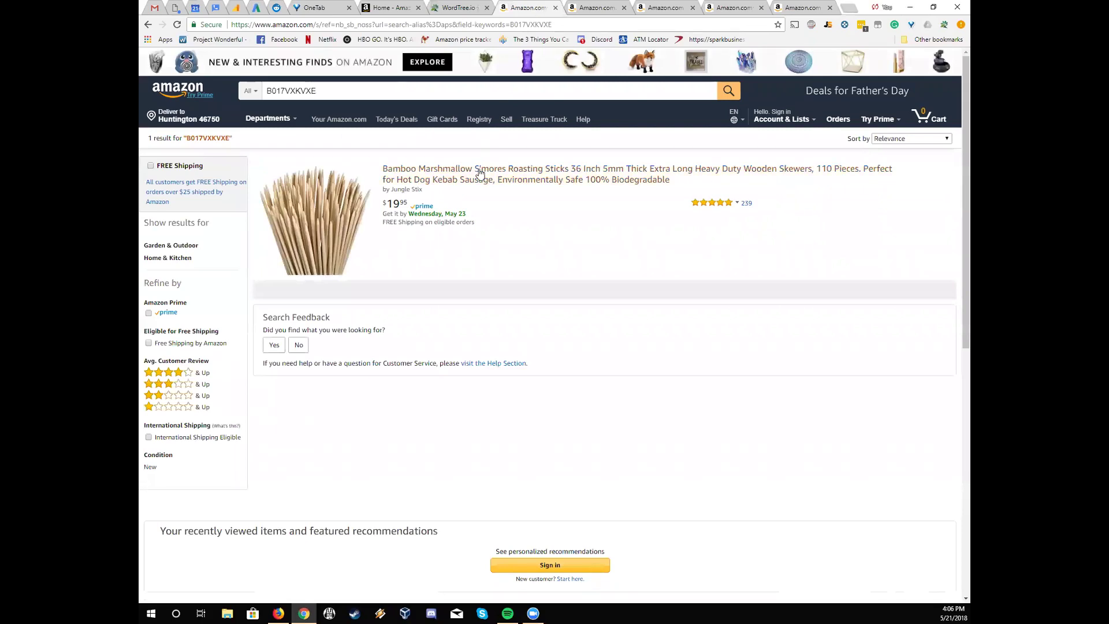
{"action": "right_click", "coordinate": [480, 172]}
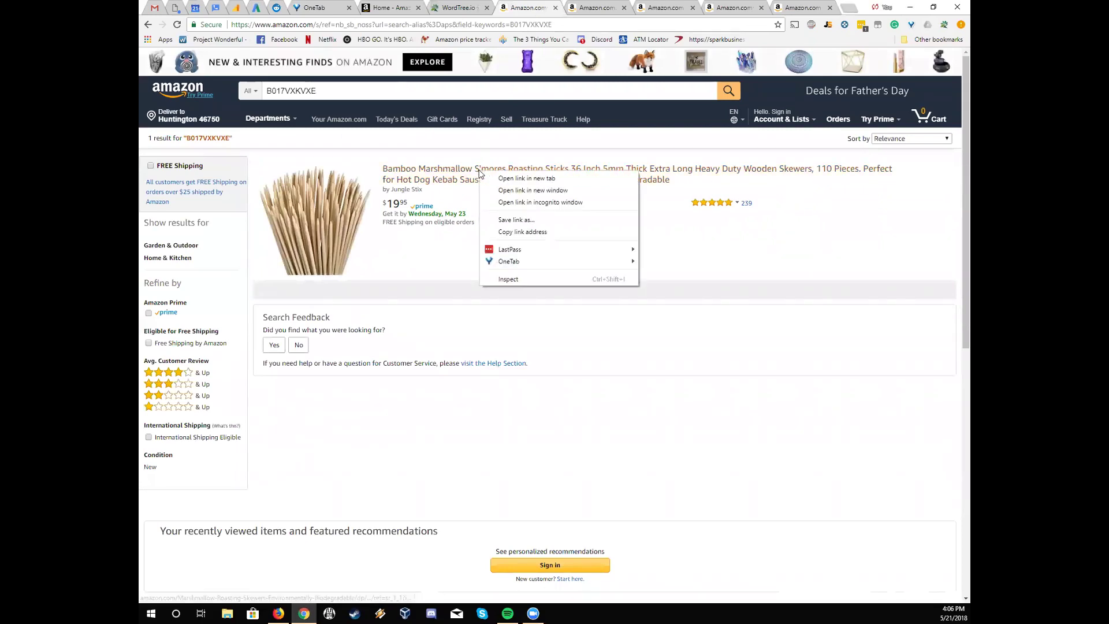
{"action": "left_click", "coordinate": [526, 232]}
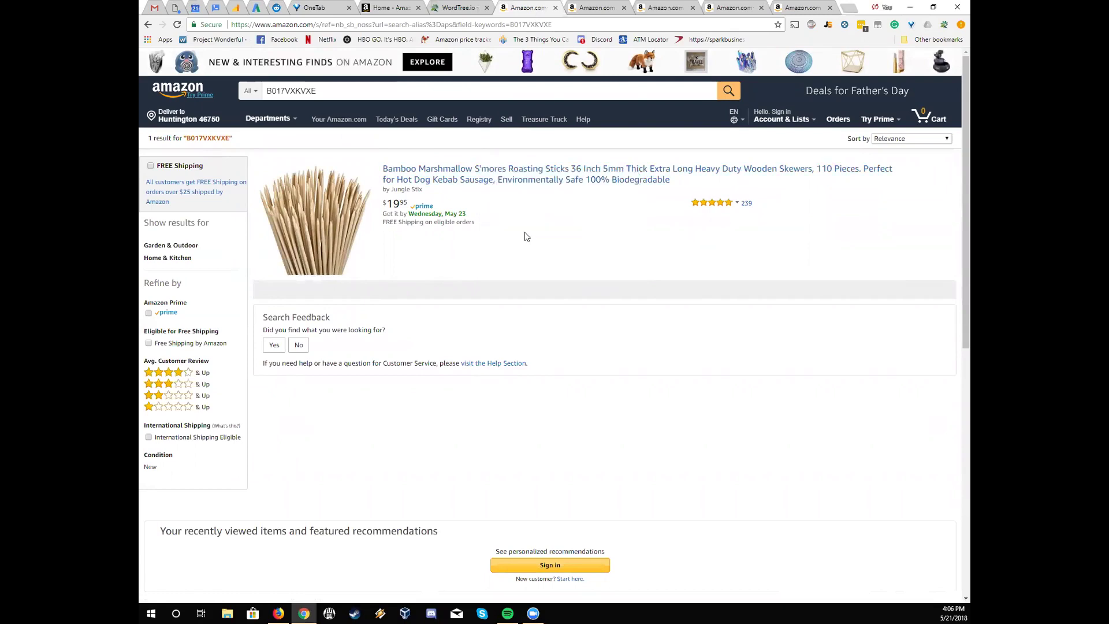
{"action": "left_click", "coordinate": [460, 9]}
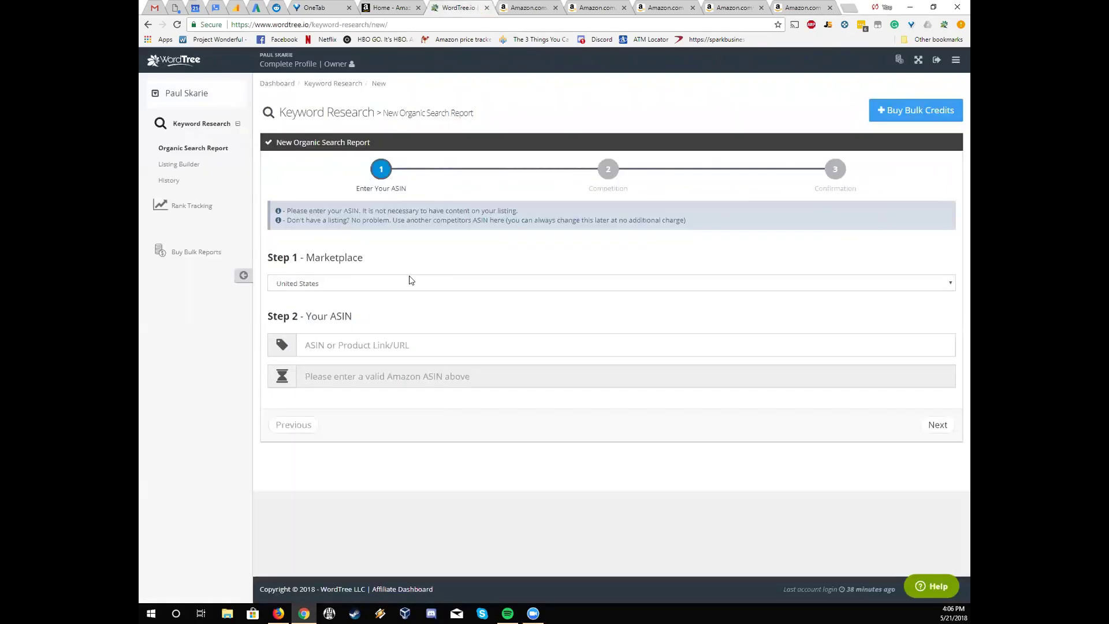
{"action": "left_click", "coordinate": [381, 348]}
{"action": "key", "text": "ctrl+v"}
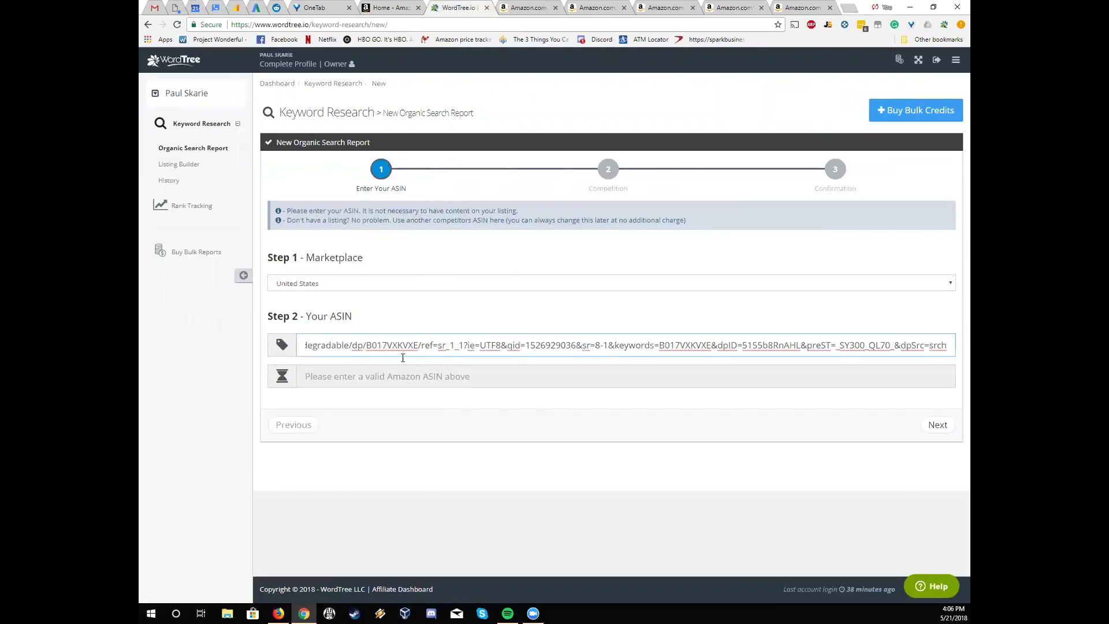
{"action": "left_click", "coordinate": [938, 426]}
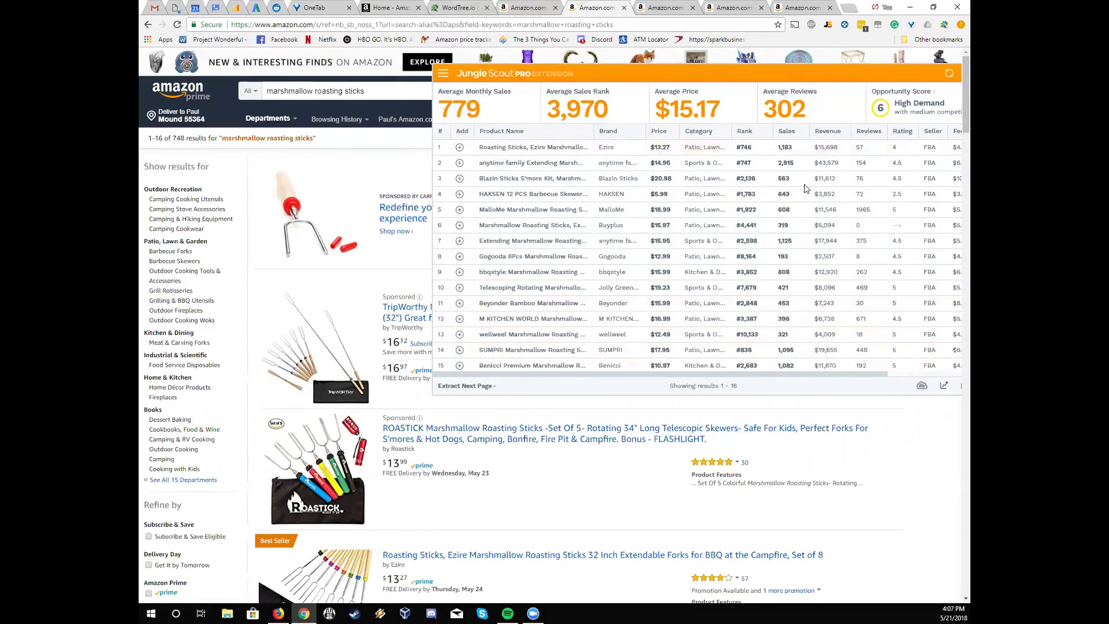
- Browse the marshmallow roasting sticks results with Jungle Scout filters, then return to the B017VXKVXE result
{"action": "left_click", "coordinate": [448, 77]}
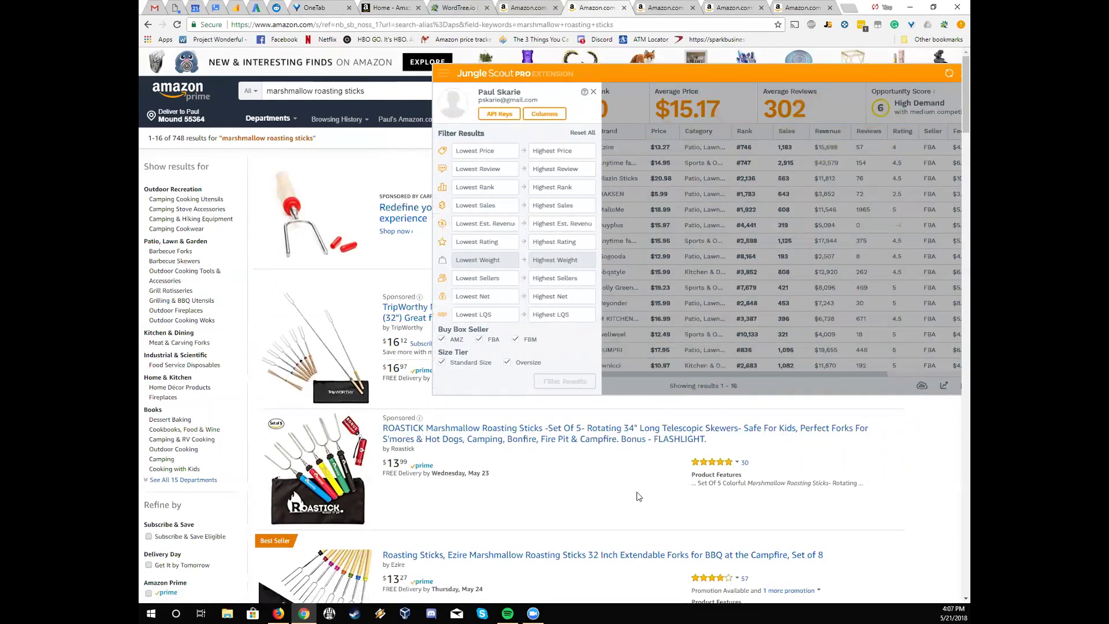
{"action": "scroll", "coordinate": [352, 333], "scroll_direction": "down", "scroll_amount": 5}
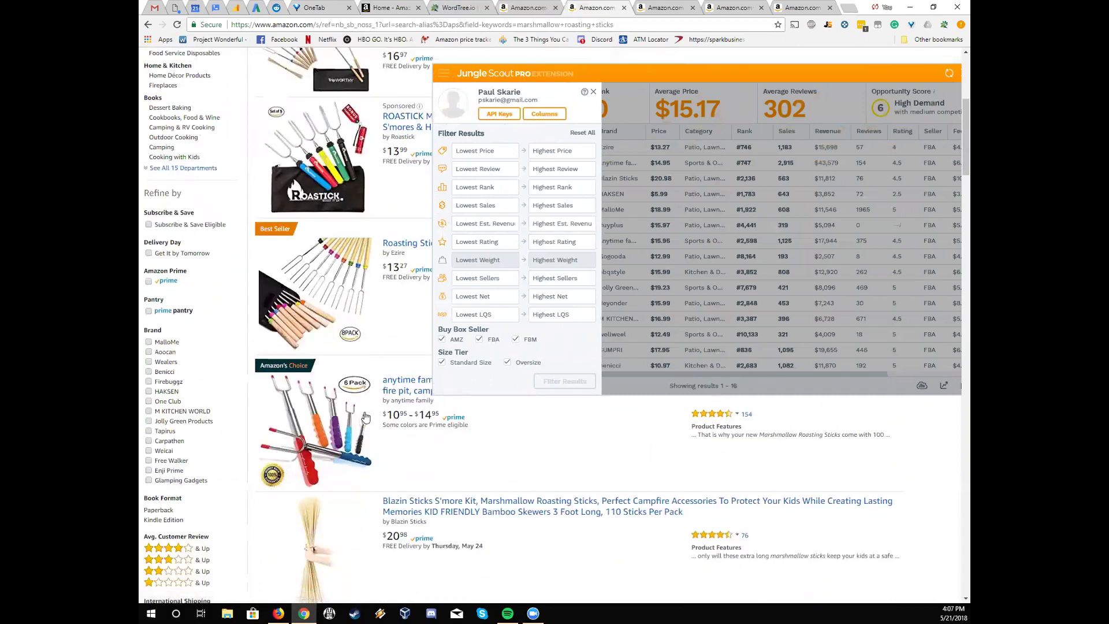
{"action": "scroll", "coordinate": [351, 334], "scroll_direction": "down", "scroll_amount": 7}
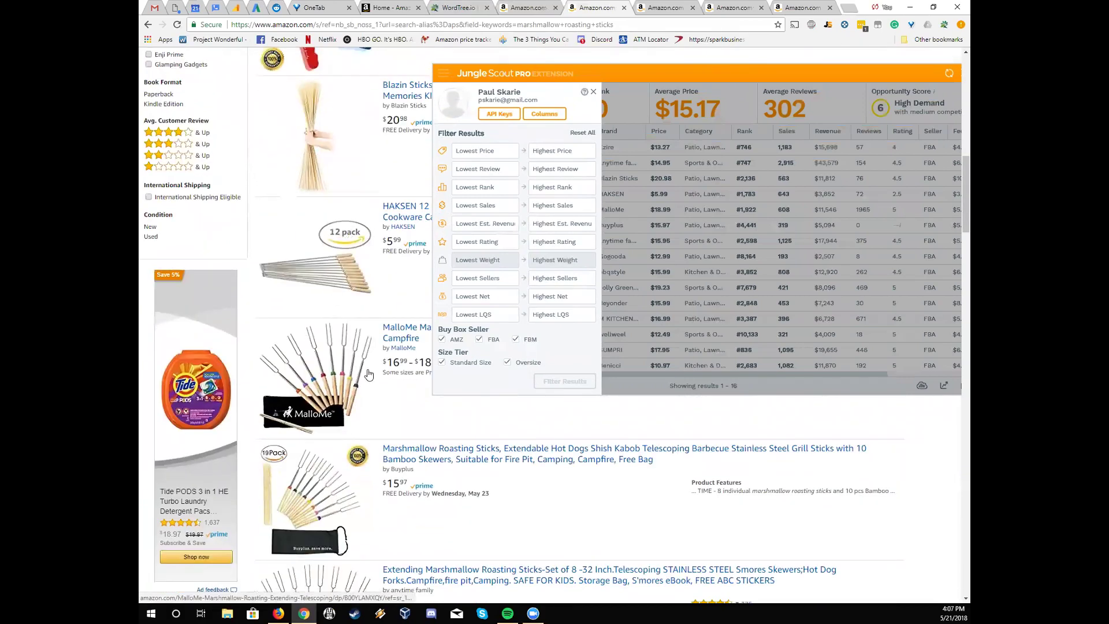
{"action": "scroll", "coordinate": [371, 365], "scroll_direction": "up", "scroll_amount": 5}
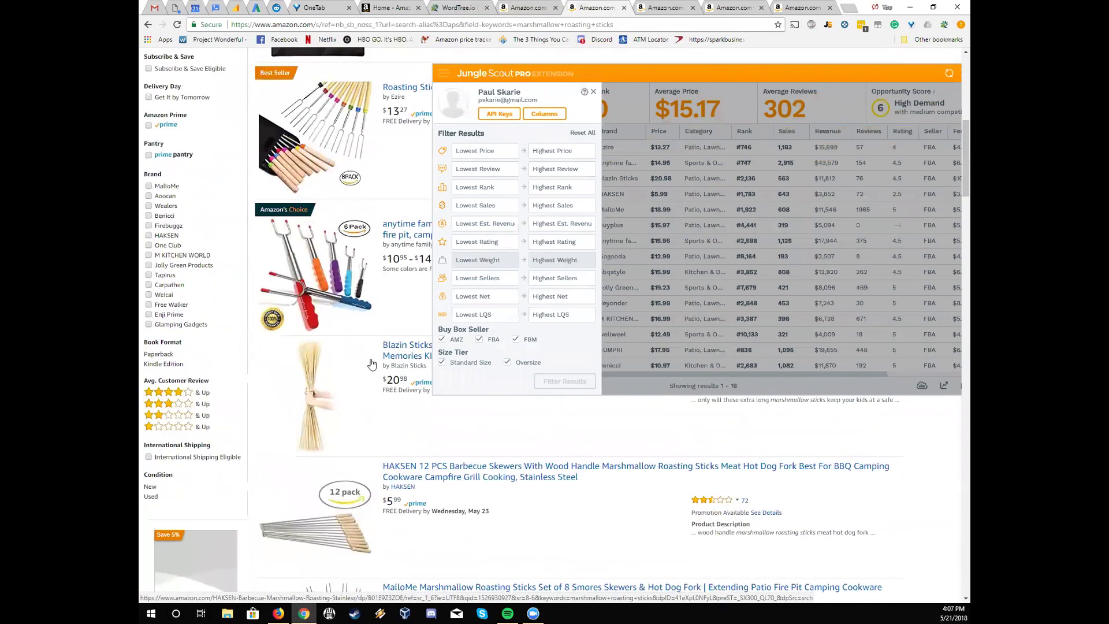
{"action": "scroll", "coordinate": [371, 365], "scroll_direction": "up", "scroll_amount": 3}
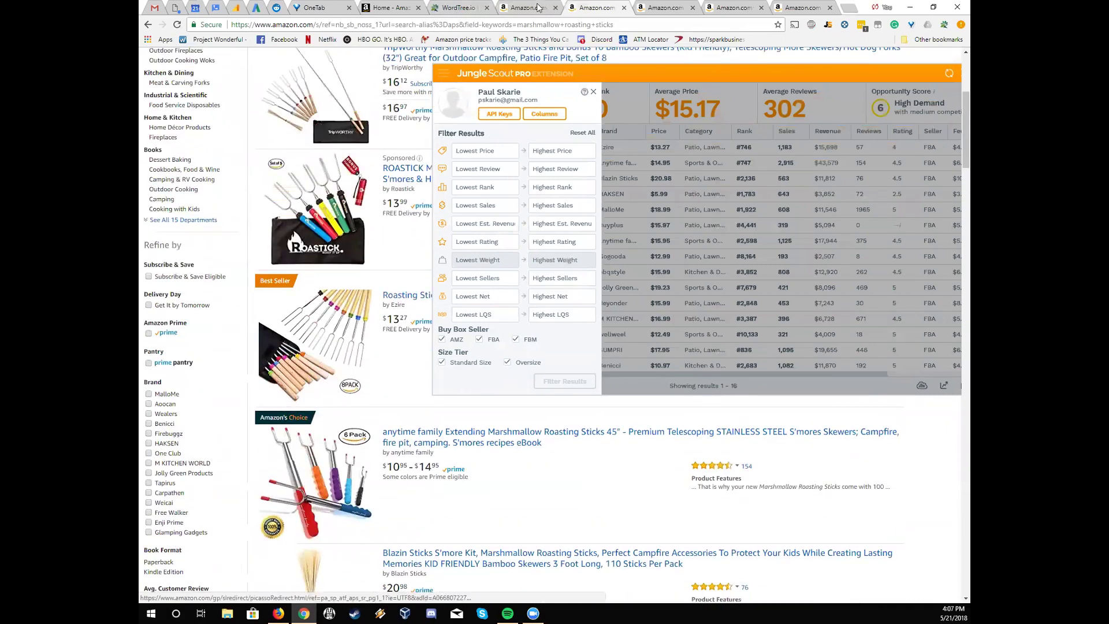
{"action": "left_click", "coordinate": [517, 9]}
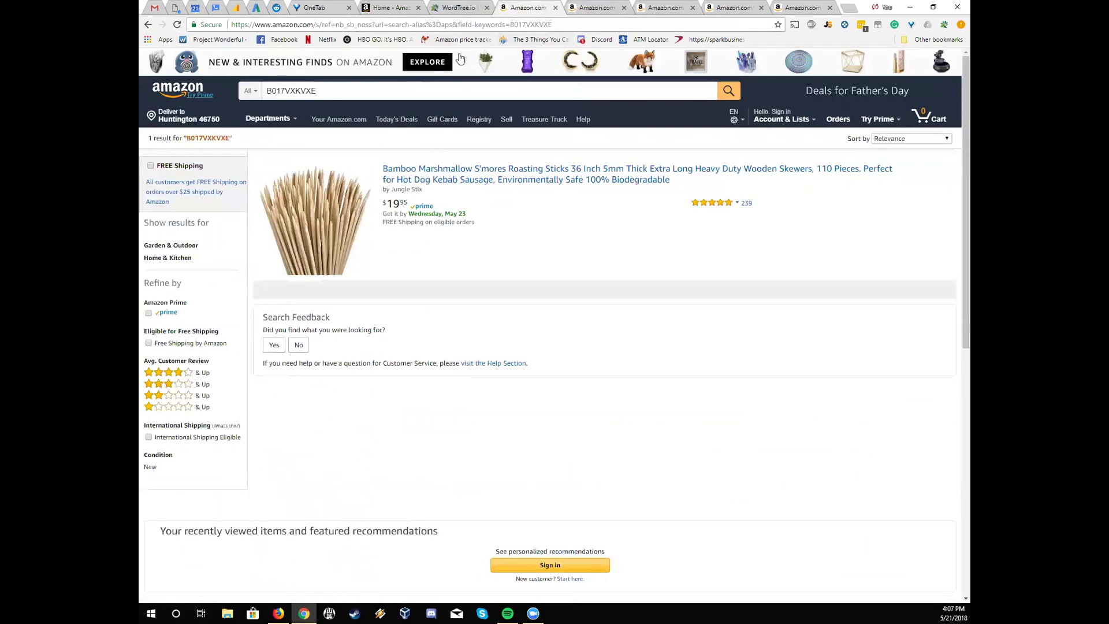
- Copy the B01M725DNP product link from Amazon into the Competitor 1 field
{"action": "left_click", "coordinate": [461, 7]}
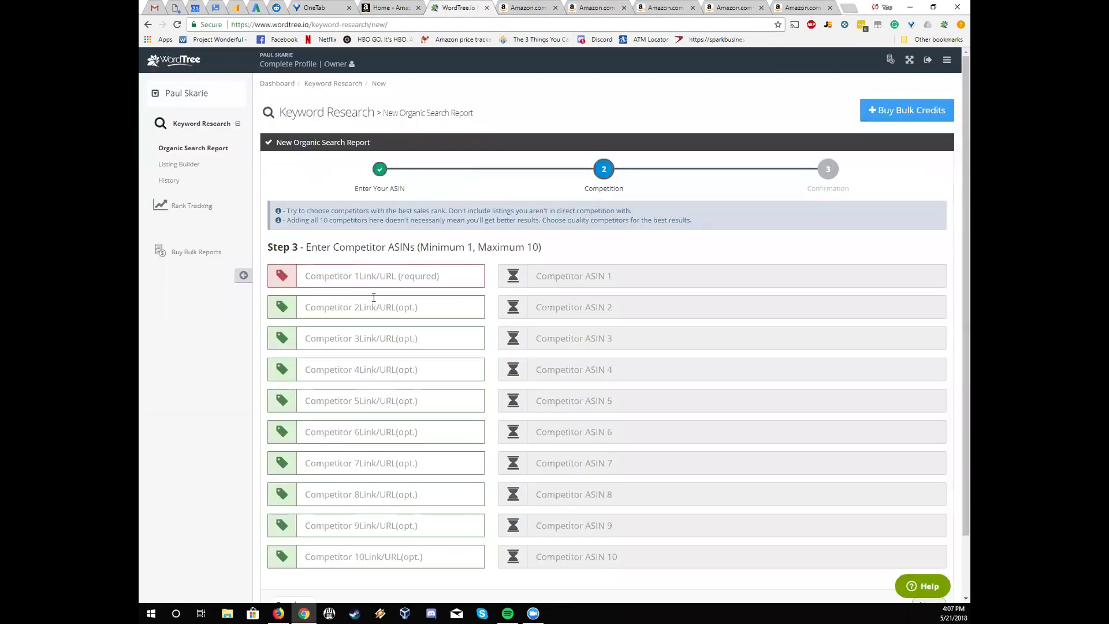
{"action": "left_click", "coordinate": [600, 9]}
{"action": "left_click", "coordinate": [664, 8]}
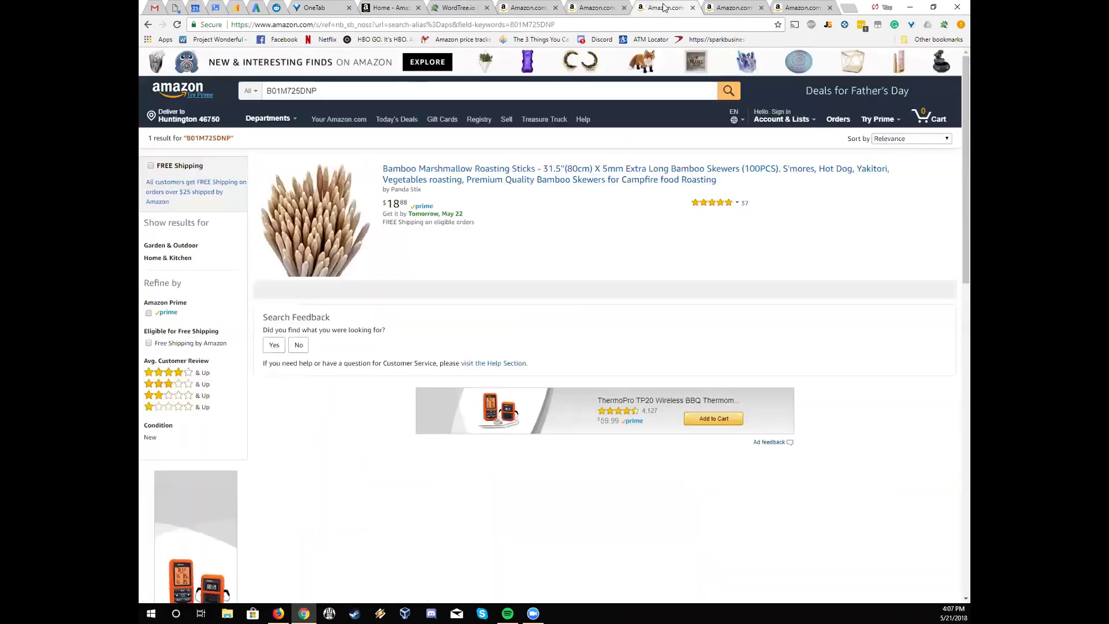
{"action": "right_click", "coordinate": [458, 181]}
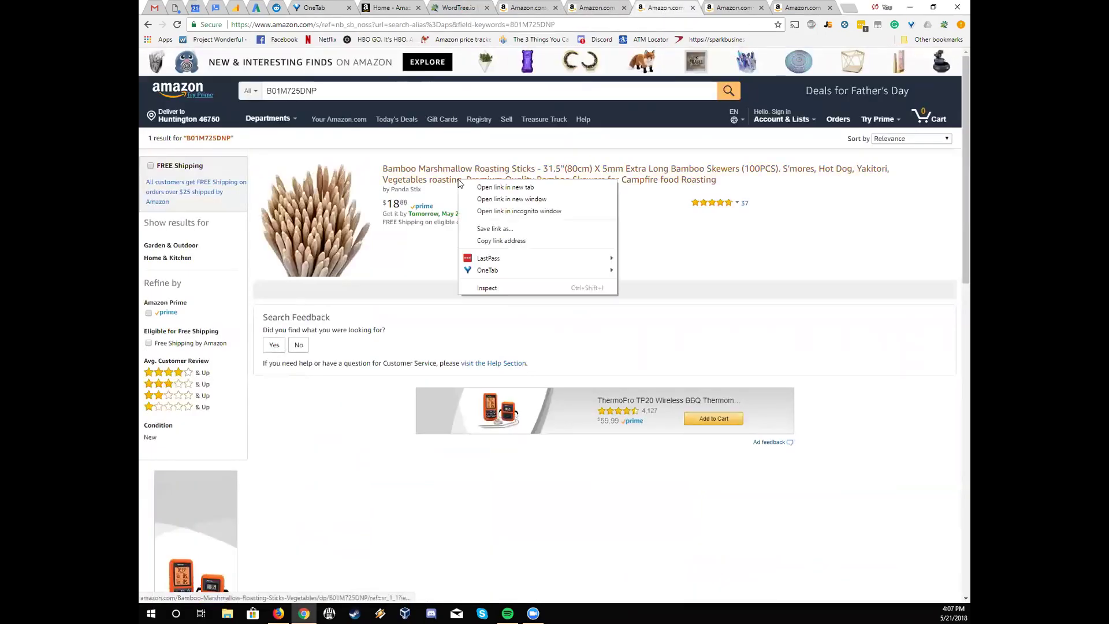
{"action": "left_click", "coordinate": [506, 241]}
{"action": "left_click", "coordinate": [534, 6]}
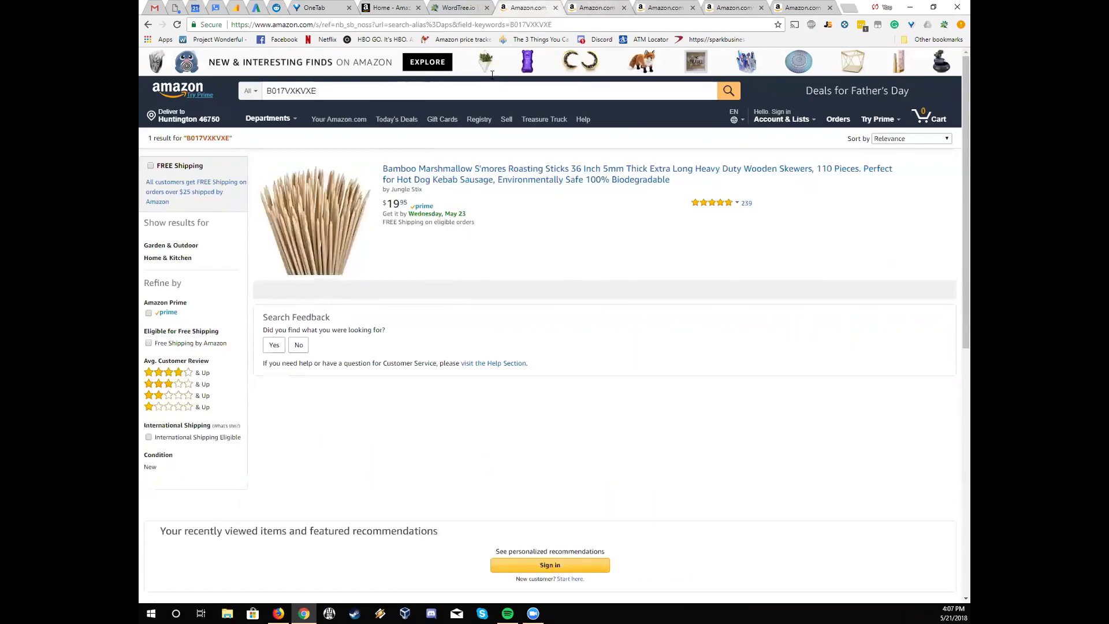
{"action": "left_click", "coordinate": [460, 9]}
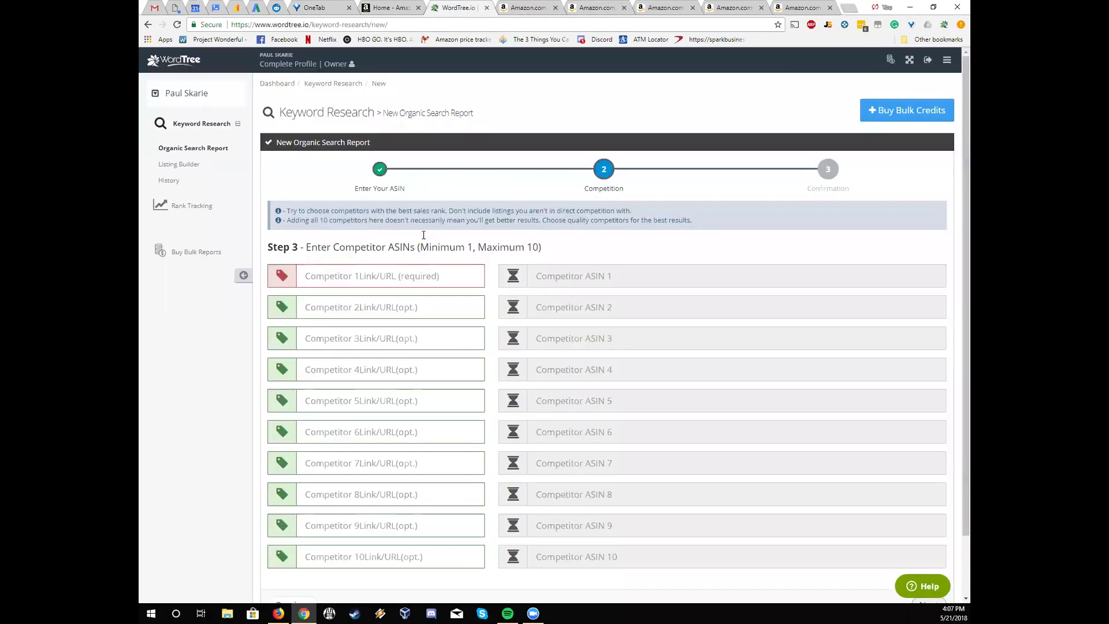
{"action": "left_click", "coordinate": [416, 279]}
{"action": "key", "text": "ctrl+v"}
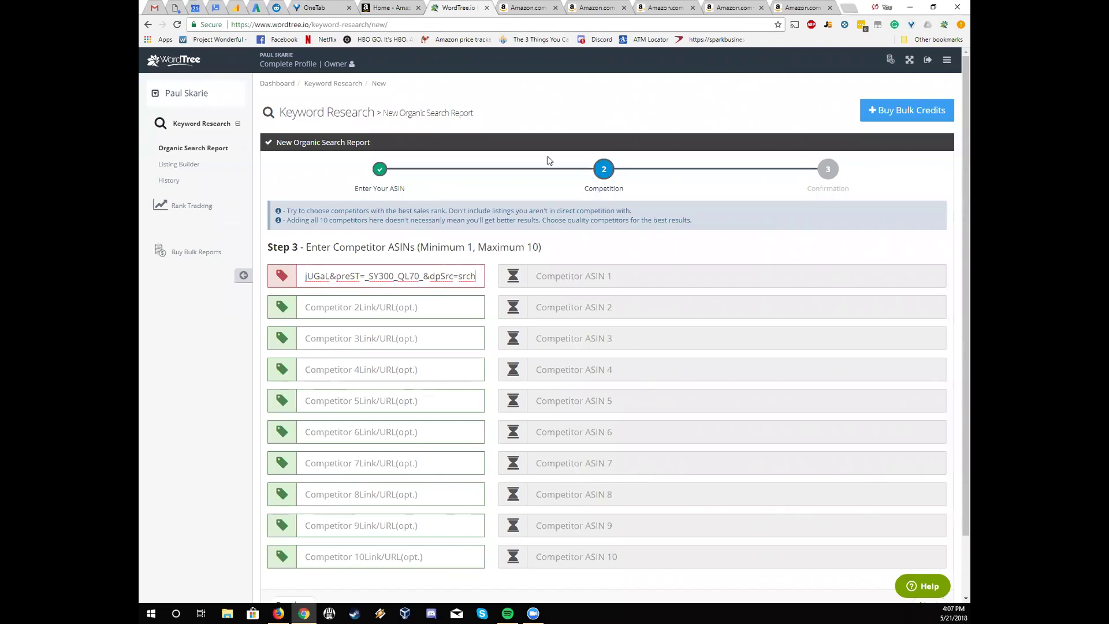
- Copy the B01MR827H3 product link from Amazon into the Competitor 2 field
{"action": "left_click", "coordinate": [731, 7]}
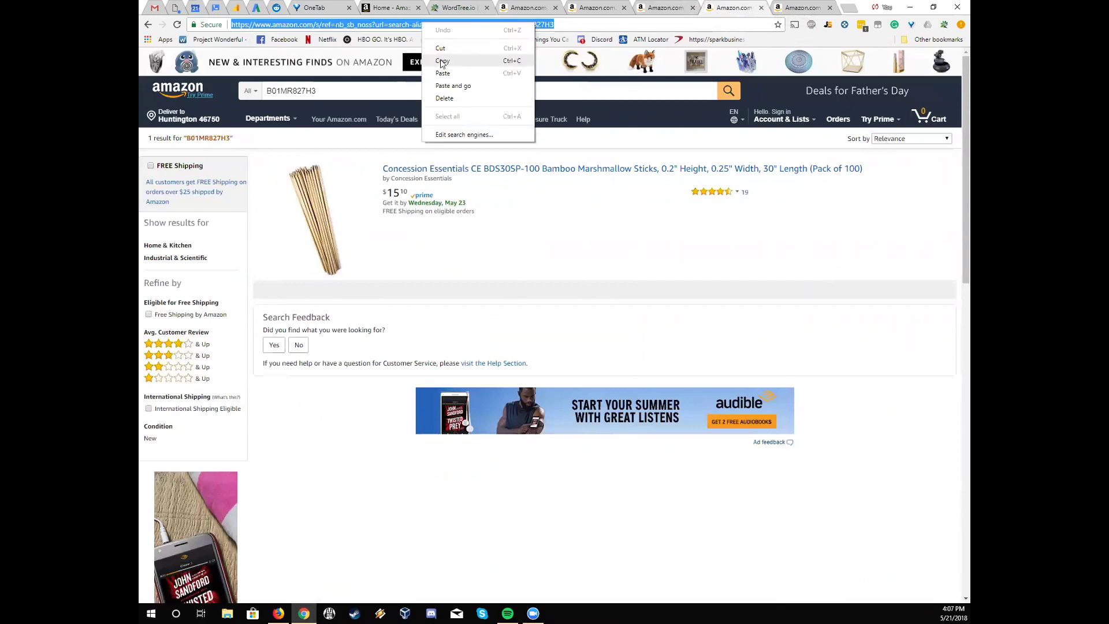
{"action": "right_click", "coordinate": [429, 168]}
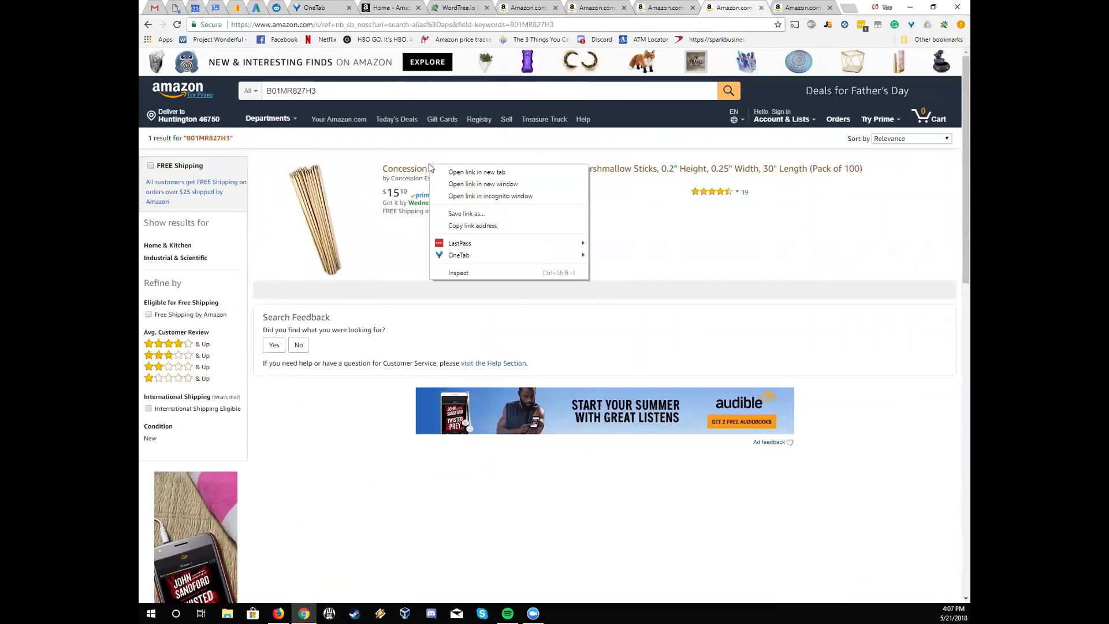
{"action": "right_click", "coordinate": [417, 169]}
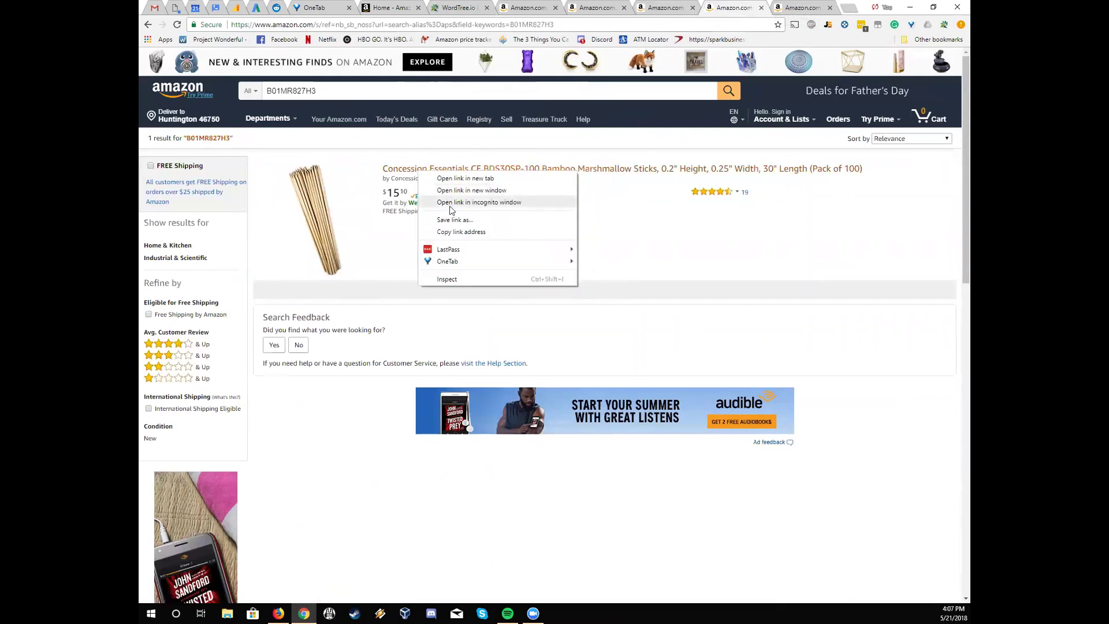
{"action": "left_click", "coordinate": [462, 232]}
{"action": "left_click", "coordinate": [518, 10]}
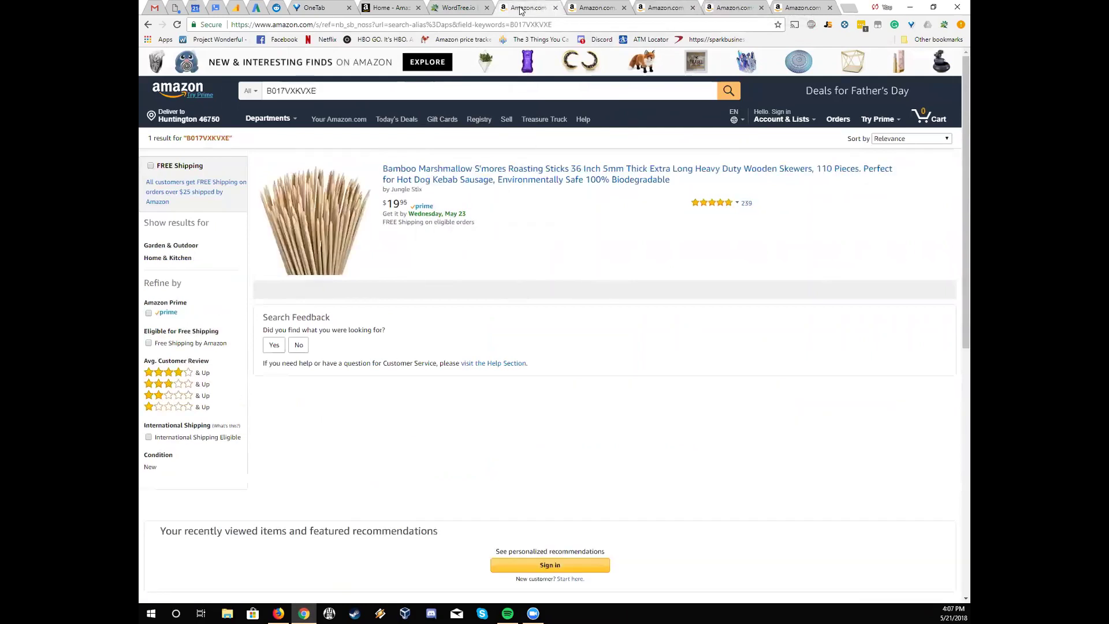
{"action": "left_click", "coordinate": [459, 9]}
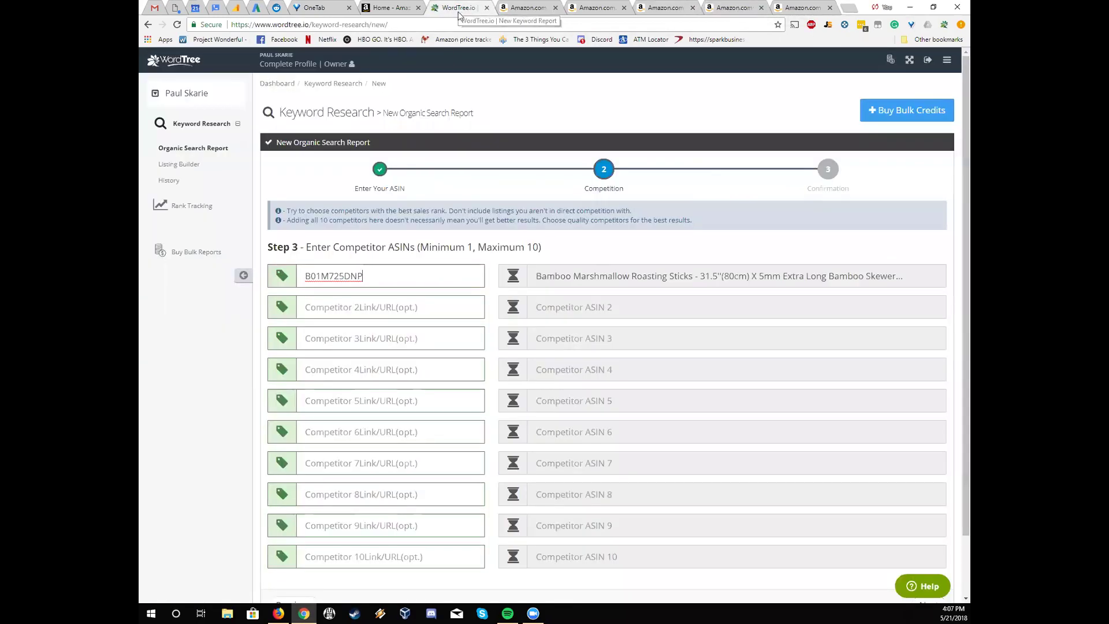
{"action": "left_click", "coordinate": [374, 311]}
{"action": "key", "text": "ctrl+v"}
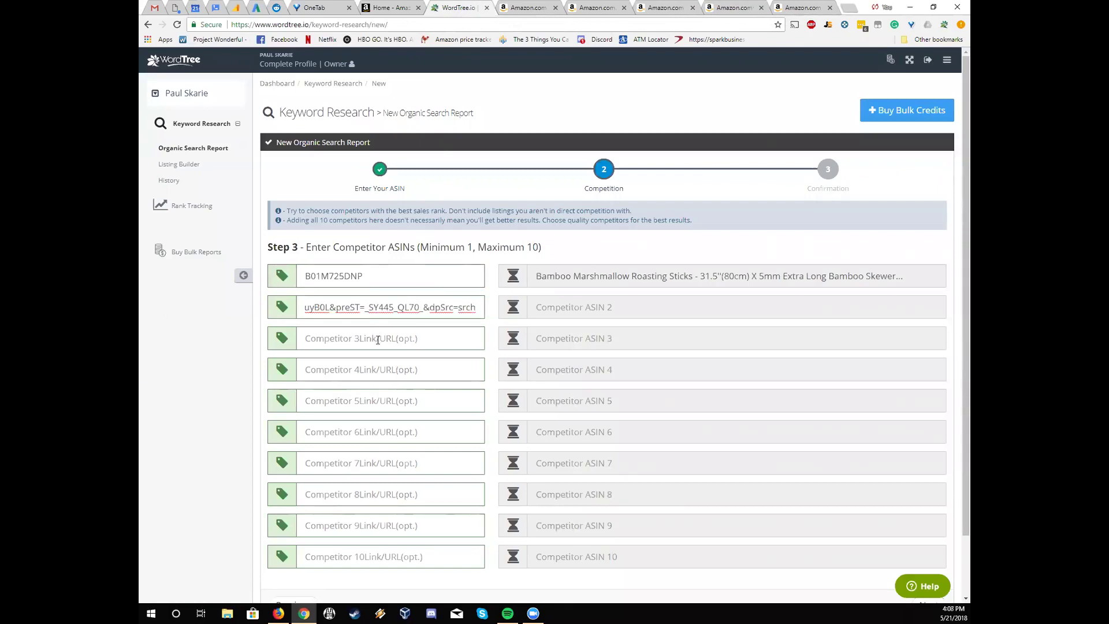
- Paste the B0188V4N0A product link into Competitor 3 and advance to Confirmation
{"action": "left_click", "coordinate": [802, 7]}
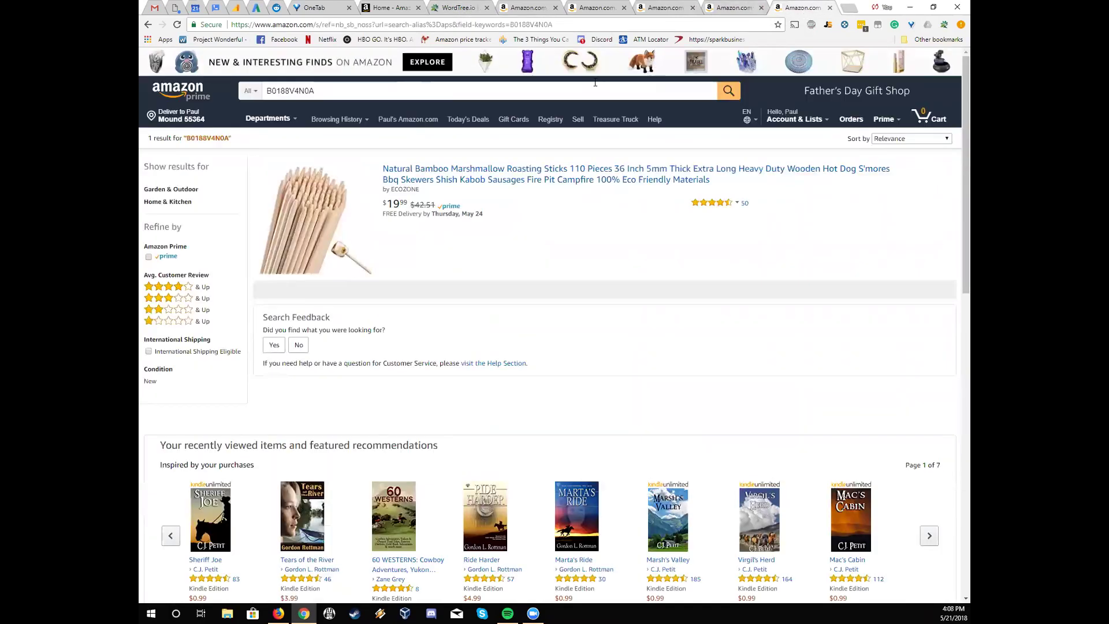
{"action": "right_click", "coordinate": [431, 182]}
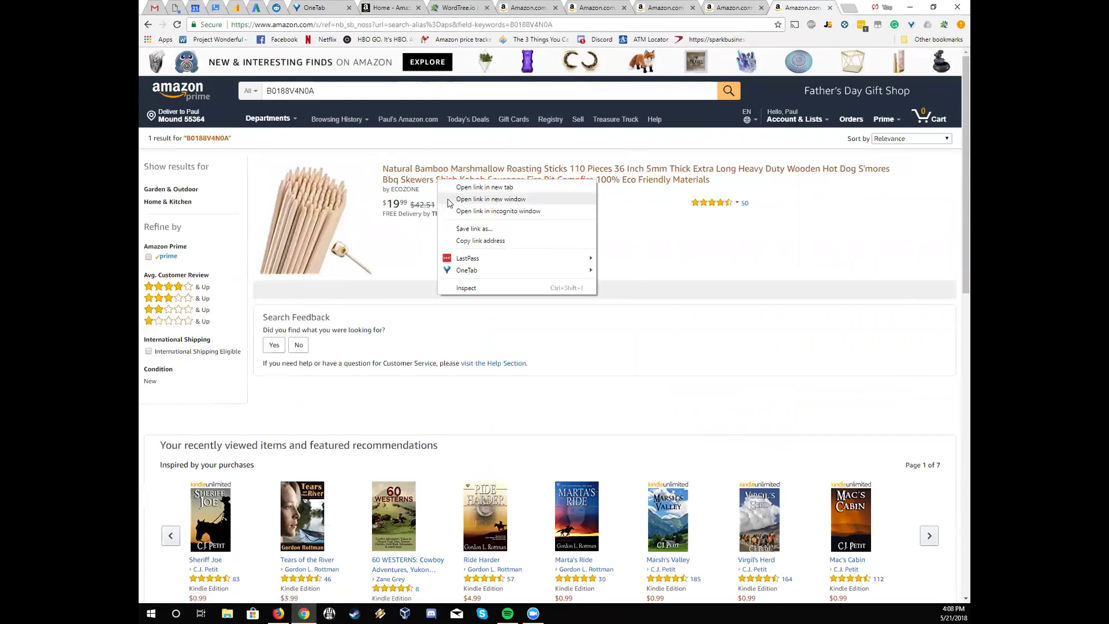
{"action": "left_click", "coordinate": [480, 242]}
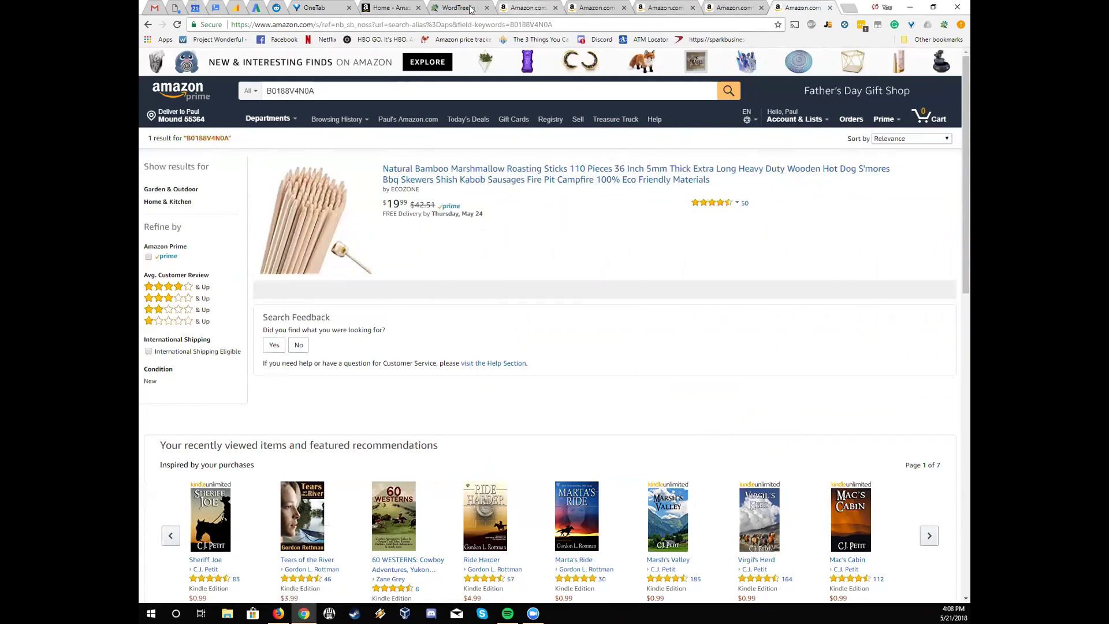
{"action": "left_click", "coordinate": [445, 8]}
{"action": "left_click", "coordinate": [388, 338]}
{"action": "key", "text": "ctrl+v"}
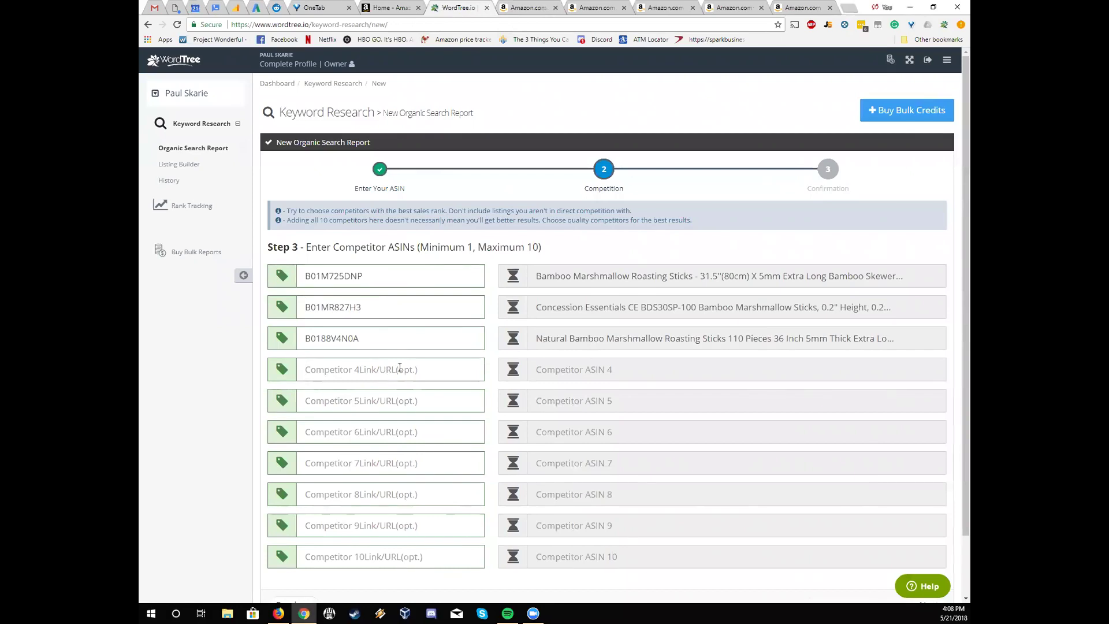
{"action": "scroll", "coordinate": [400, 368], "scroll_direction": "down", "scroll_amount": 2}
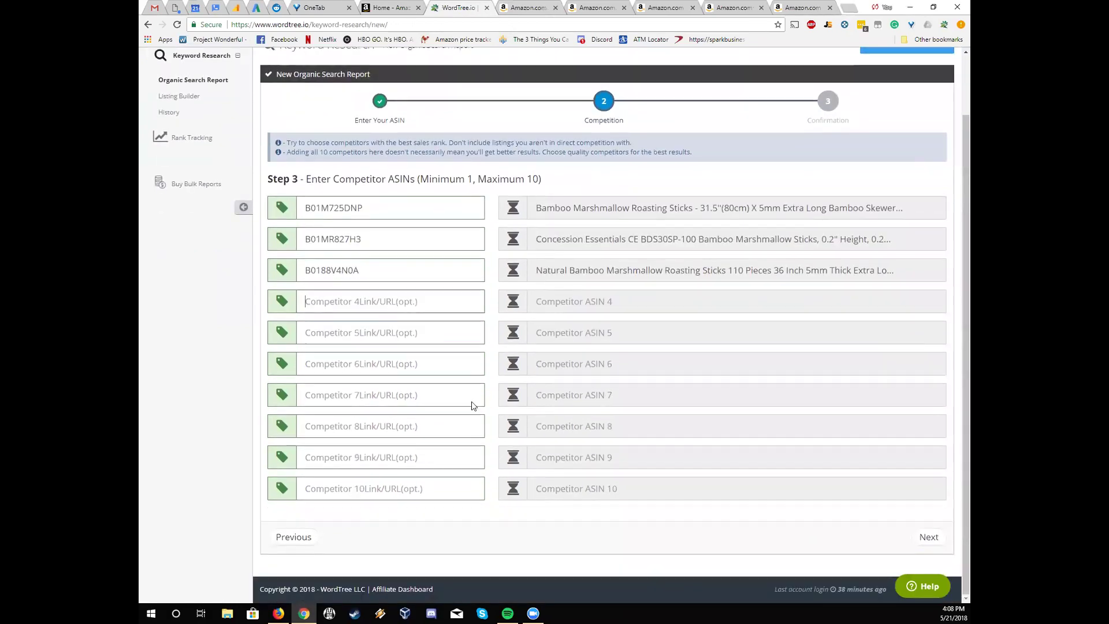
{"action": "left_click", "coordinate": [930, 540]}
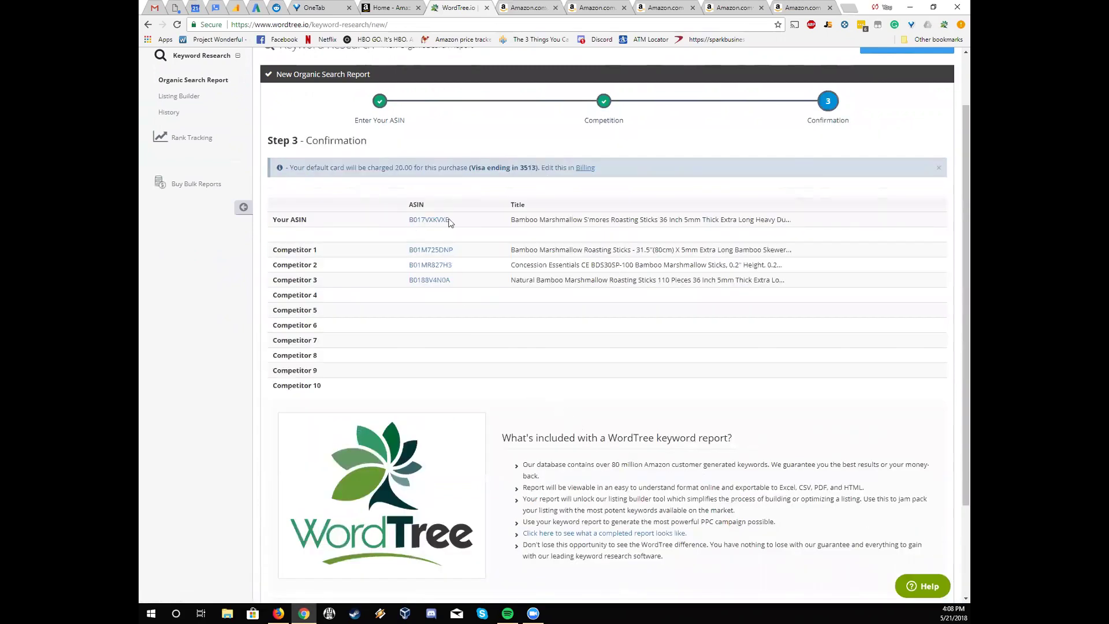
- Scroll through the report's Confirmation page and its Purchase button
{"action": "scroll", "coordinate": [601, 374], "scroll_direction": "down", "scroll_amount": 2}
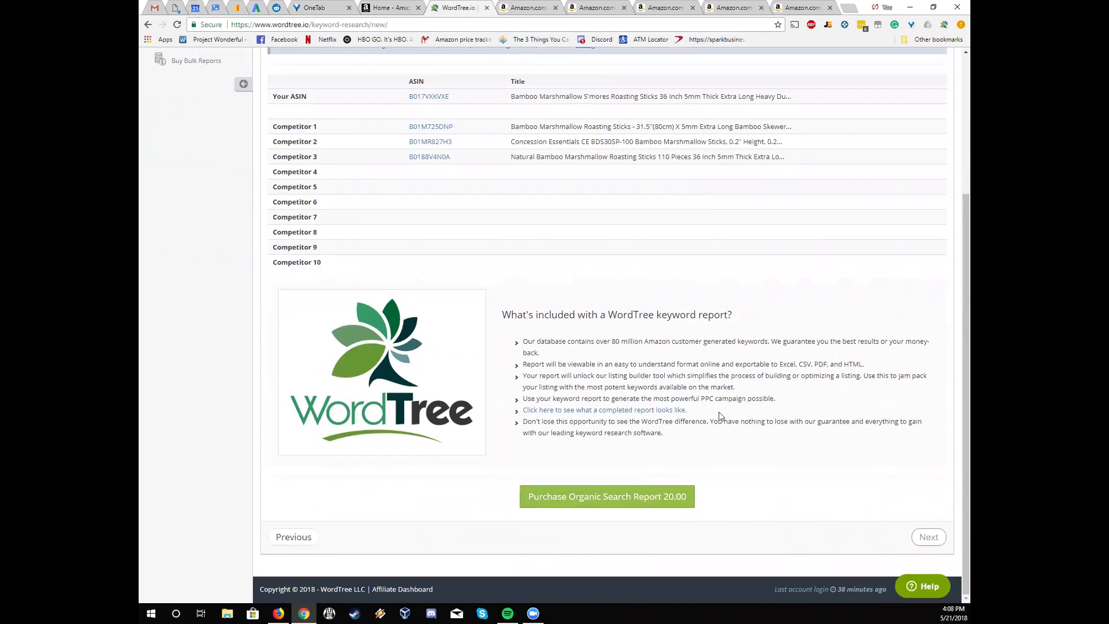
{"action": "scroll", "coordinate": [718, 411], "scroll_direction": "up", "scroll_amount": 3}
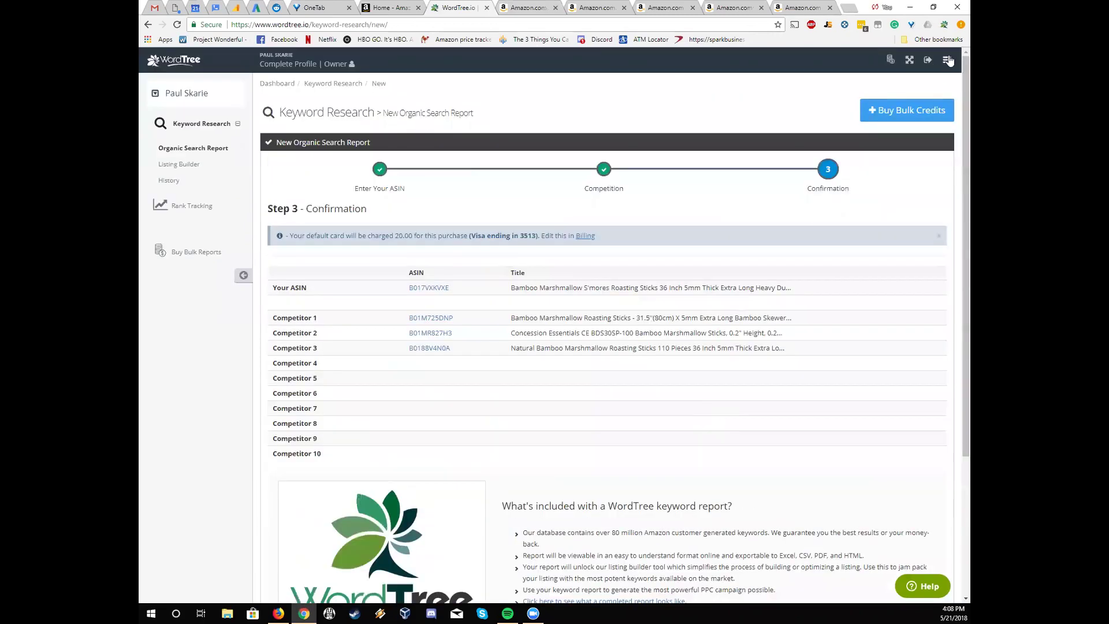
{"action": "scroll", "coordinate": [770, 282], "scroll_direction": "down", "scroll_amount": 3}
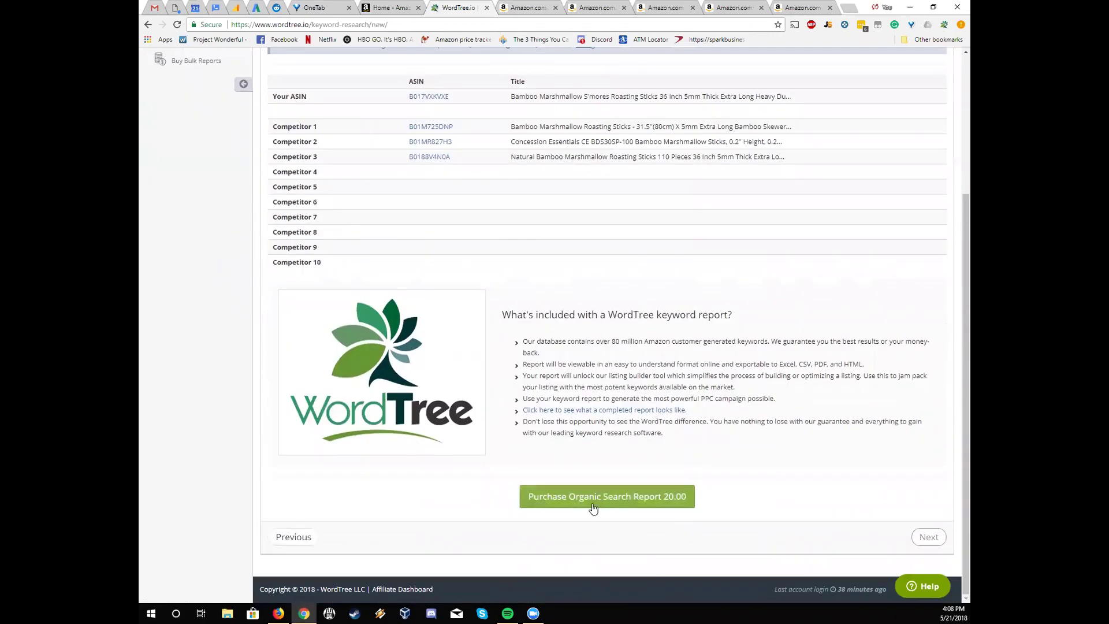
{"action": "scroll", "coordinate": [744, 374], "scroll_direction": "up", "scroll_amount": 3}
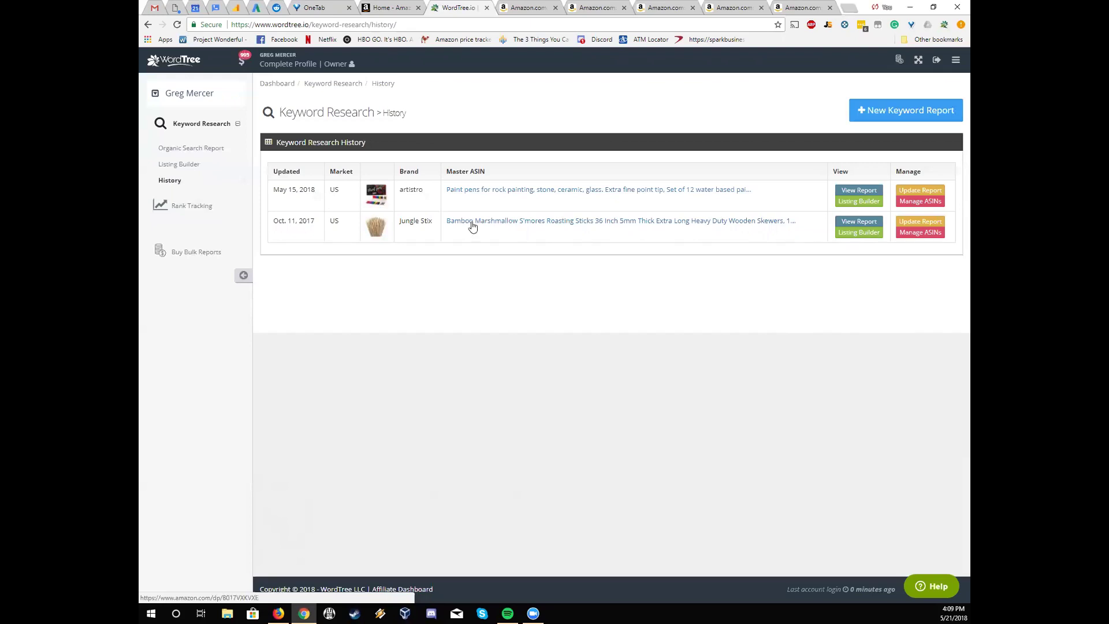
- Open the Jungle Stix keyword report and scroll through its keyword search volumes
{"action": "left_click", "coordinate": [857, 223]}
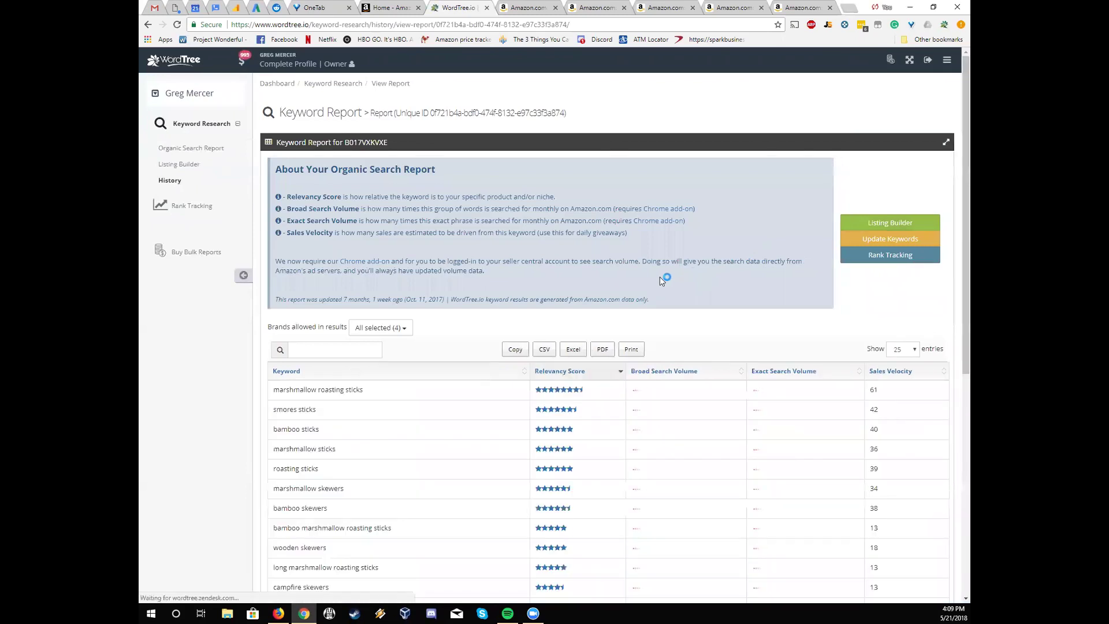
{"action": "scroll", "coordinate": [660, 275], "scroll_direction": "down", "scroll_amount": 3}
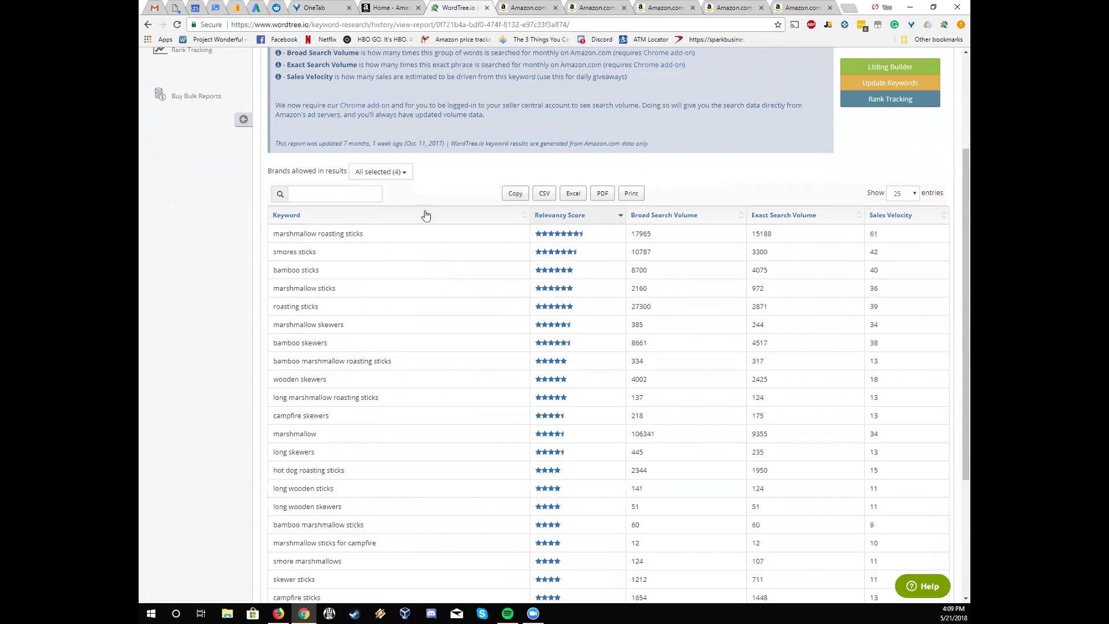
{"action": "scroll", "coordinate": [425, 233], "scroll_direction": "down", "scroll_amount": 4}
{"action": "scroll", "coordinate": [424, 233], "scroll_direction": "up", "scroll_amount": 3}
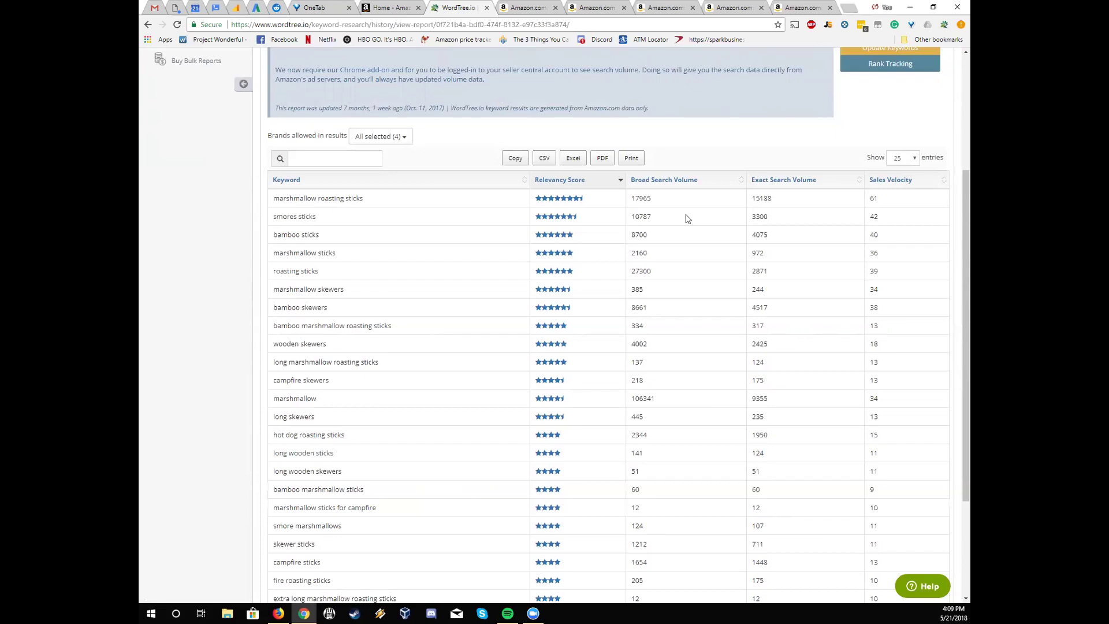
{"action": "scroll", "coordinate": [688, 218], "scroll_direction": "up", "scroll_amount": 2}
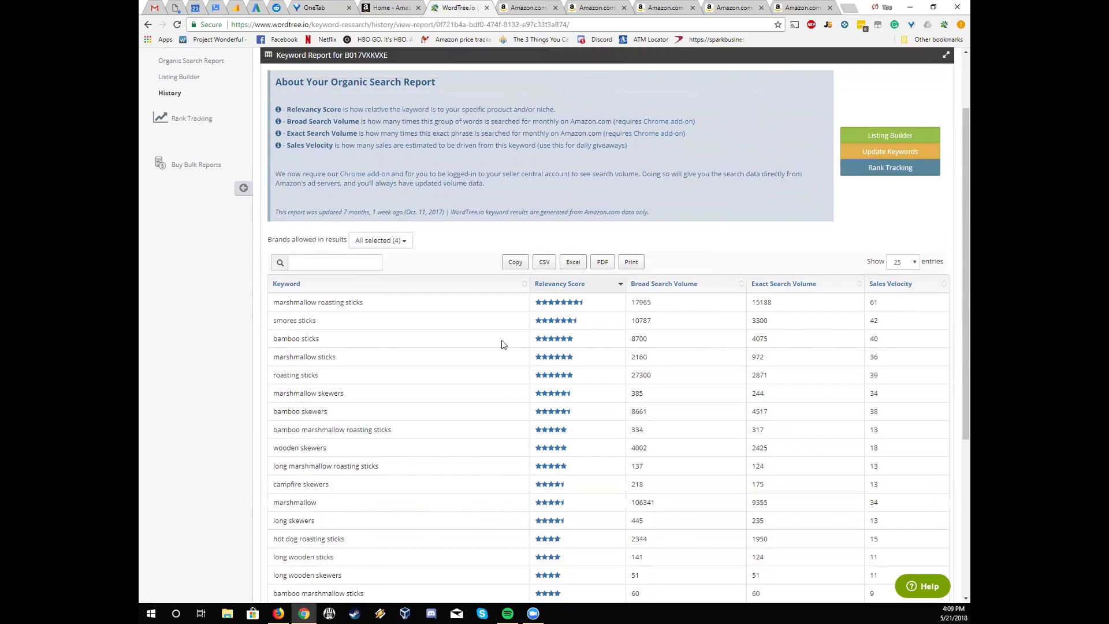
- Toggle ECOZONE off and back on in the brands filter, then rescan the table
{"action": "left_click", "coordinate": [403, 241]}
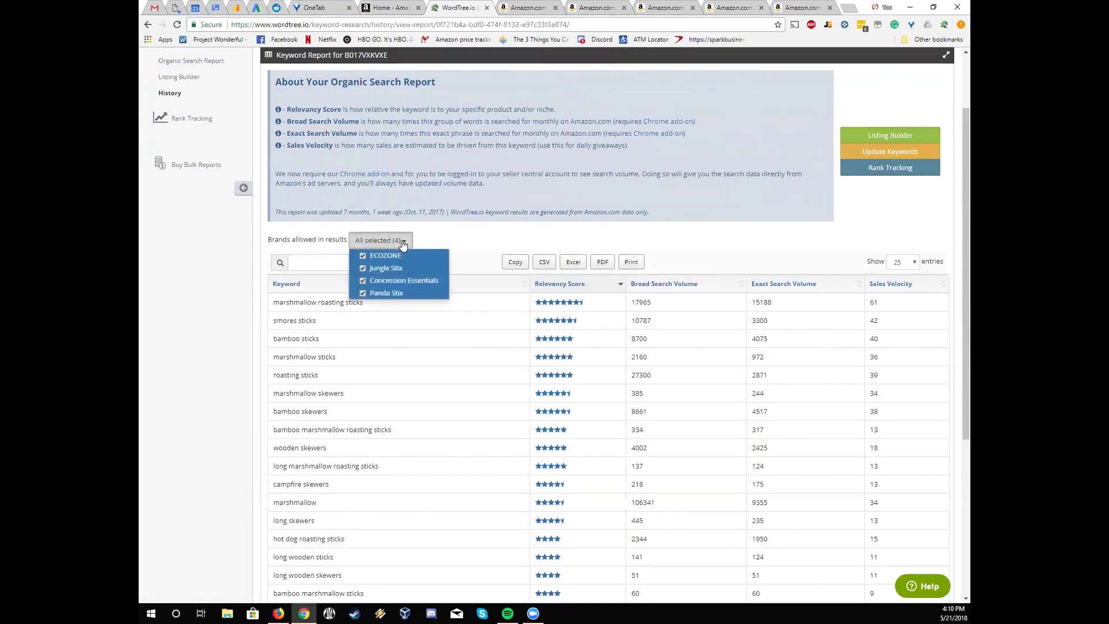
{"action": "left_click", "coordinate": [362, 257]}
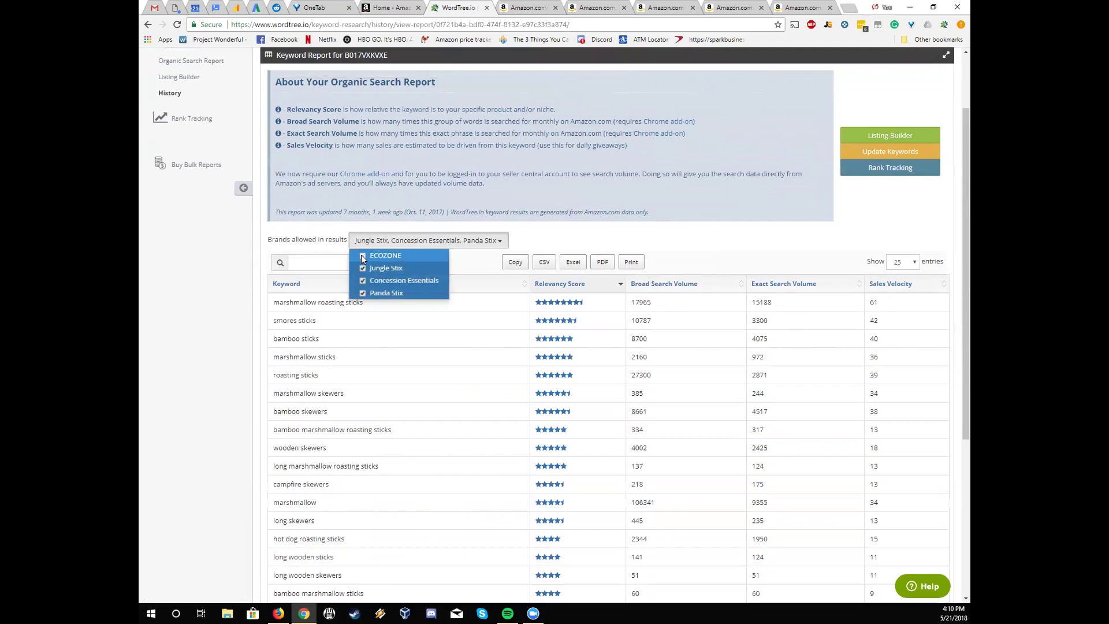
{"action": "left_click", "coordinate": [362, 257]}
{"action": "left_click", "coordinate": [469, 243]}
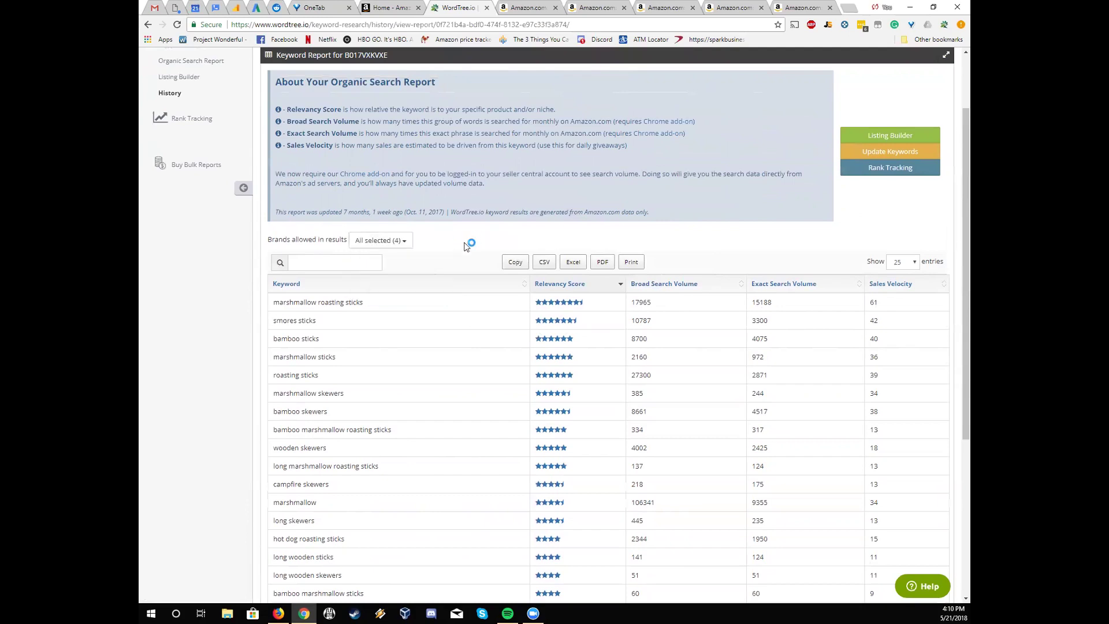
{"action": "scroll", "coordinate": [462, 254], "scroll_direction": "up", "scroll_amount": 2}
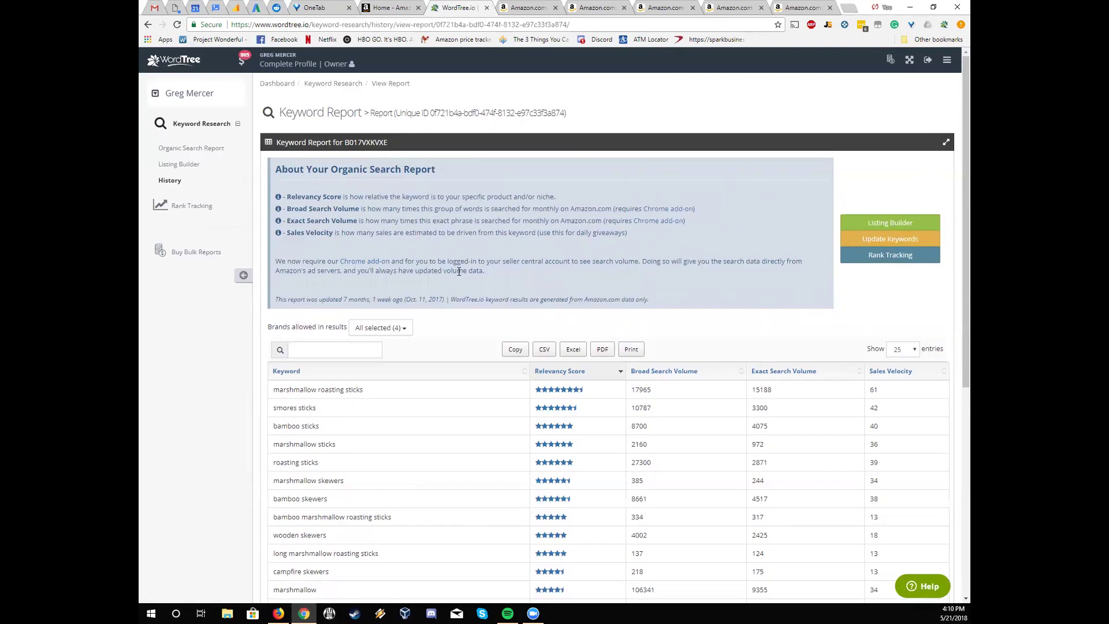
{"action": "scroll", "coordinate": [461, 274], "scroll_direction": "down", "scroll_amount": 1}
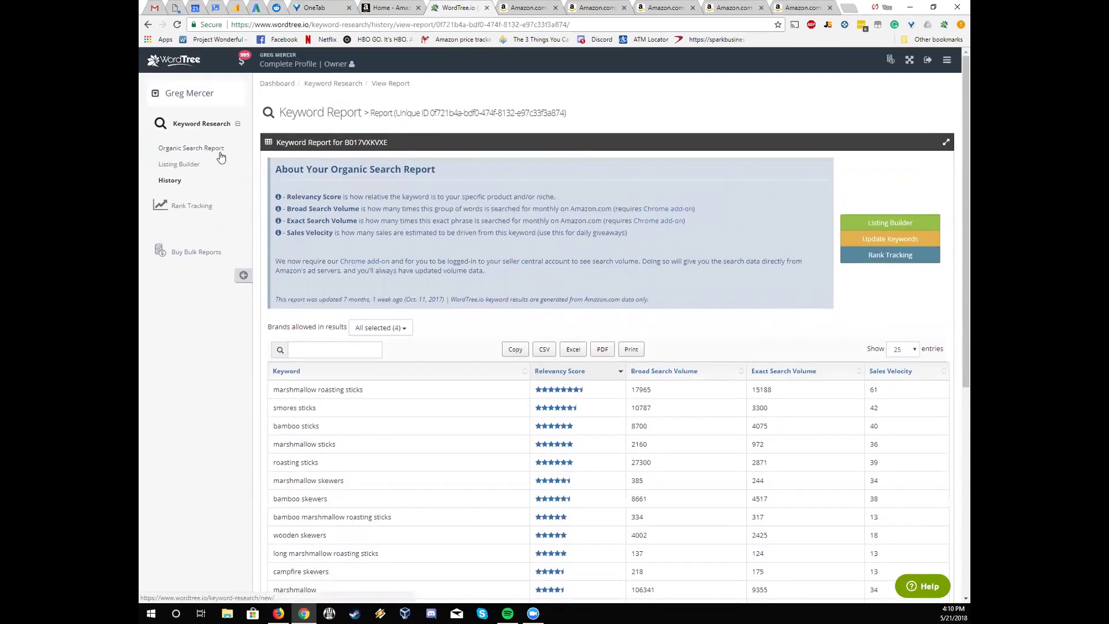
{"action": "scroll", "coordinate": [231, 147], "scroll_direction": "up", "scroll_amount": 1}
- Open the bamboo sticks Listing Builder and clear its title, bullets and description
{"action": "left_click", "coordinate": [179, 165]}
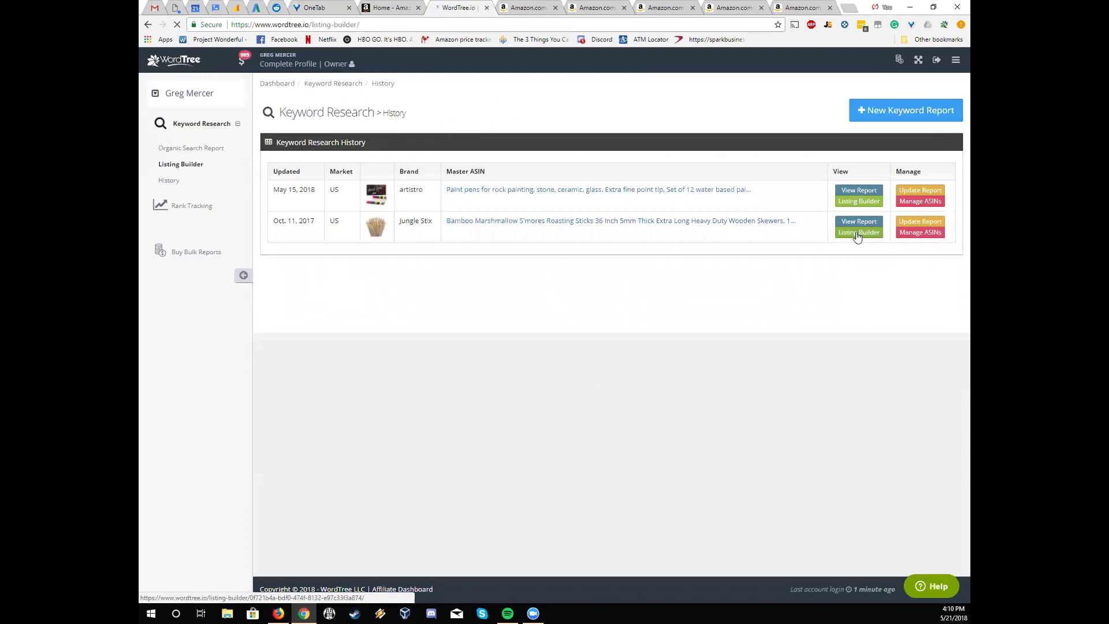
{"action": "left_click", "coordinate": [858, 234]}
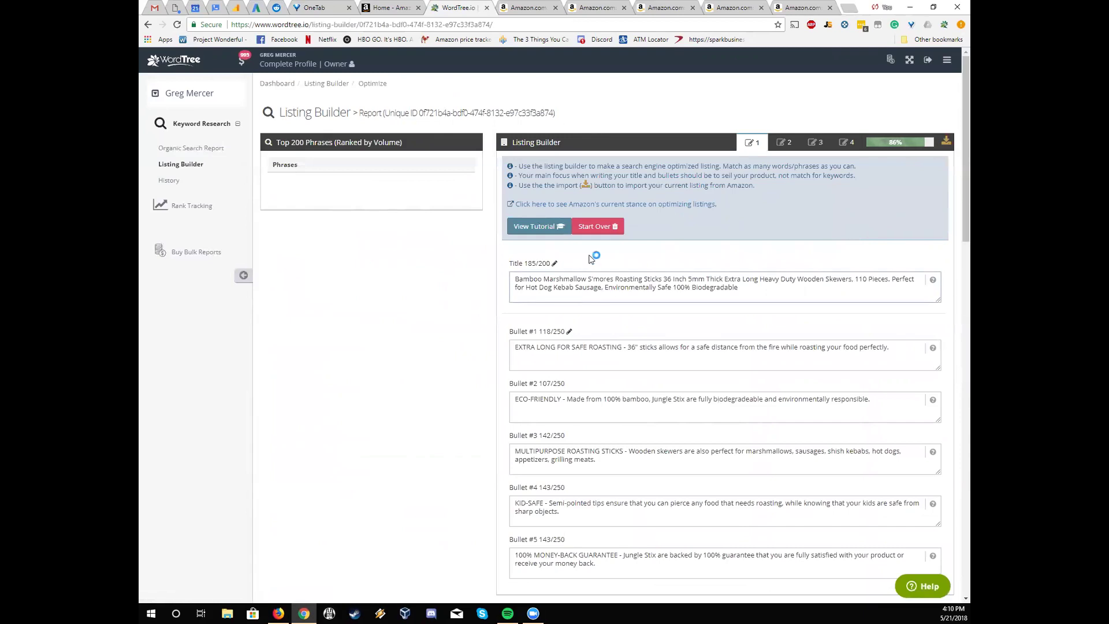
{"action": "left_click", "coordinate": [599, 227]}
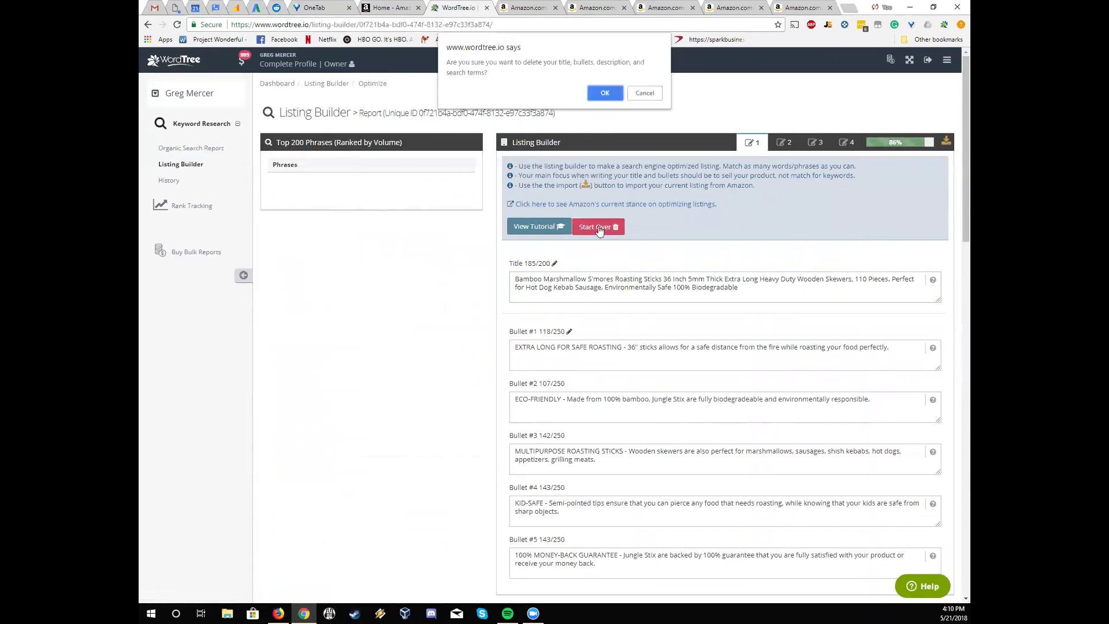
{"action": "left_click", "coordinate": [602, 96]}
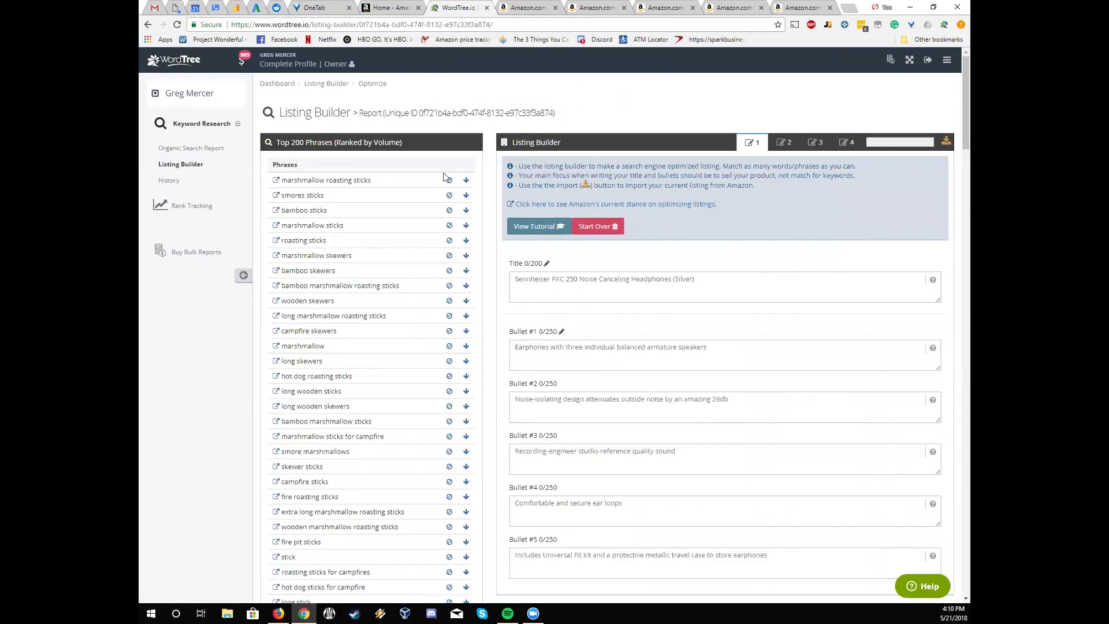
- Put 'marshmallow roasting sticks' into the empty Title field
{"action": "left_click_drag", "start_coordinate": [370, 181], "coordinate": [285, 190]}
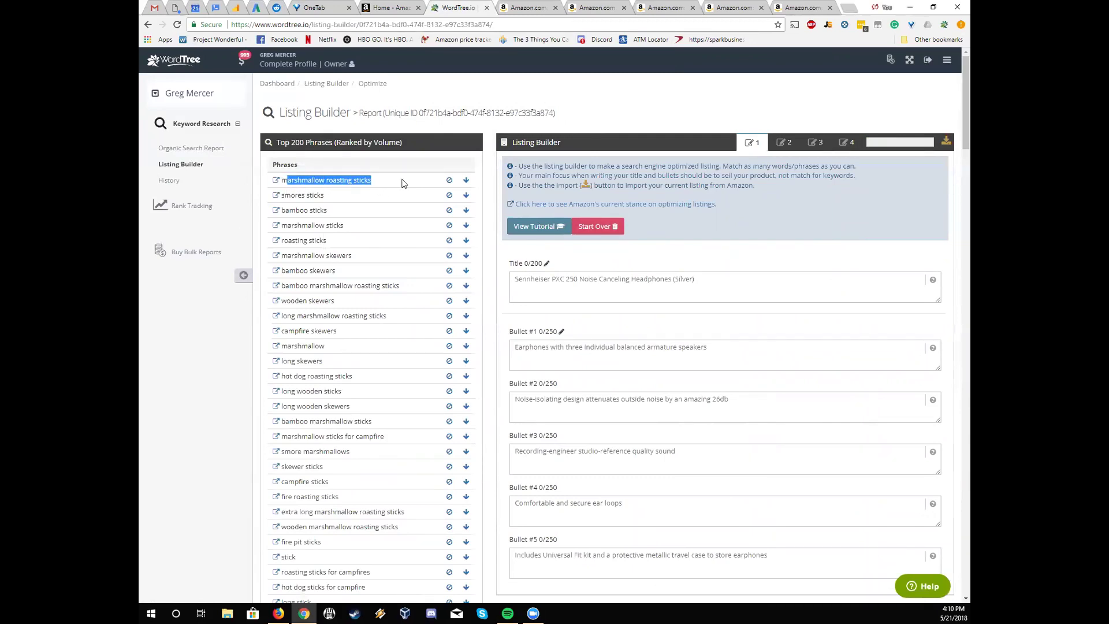
{"action": "left_click_drag", "start_coordinate": [393, 187], "coordinate": [284, 188]}
{"action": "key", "text": "ctrl+c"}
{"action": "left_click", "coordinate": [550, 282]}
{"action": "left_click", "coordinate": [555, 282]}
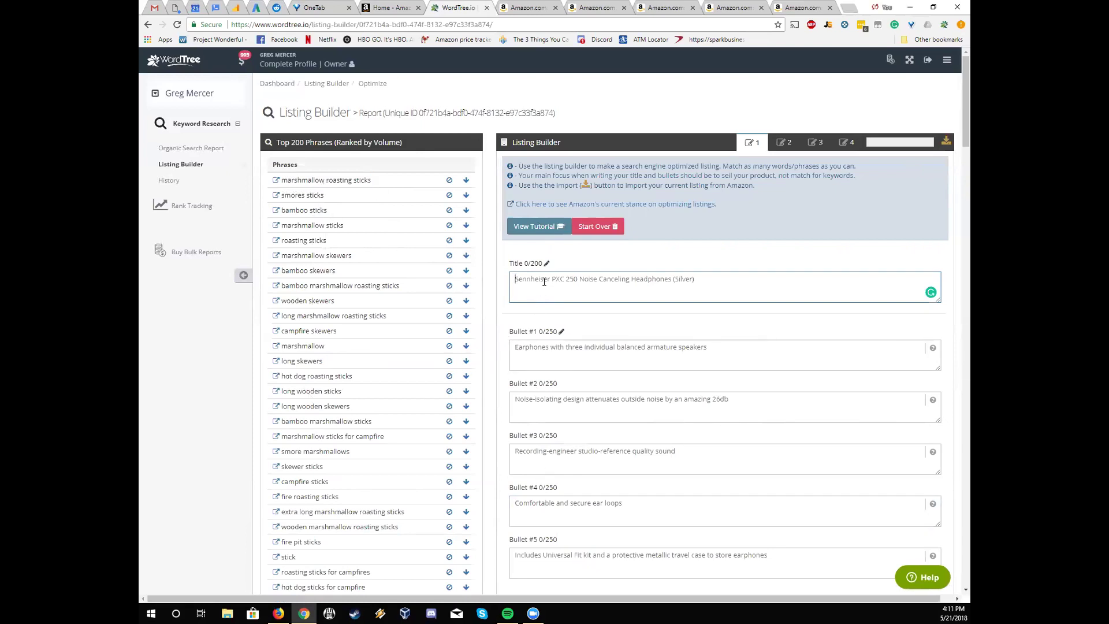
{"action": "key", "text": "ctrl+v"}
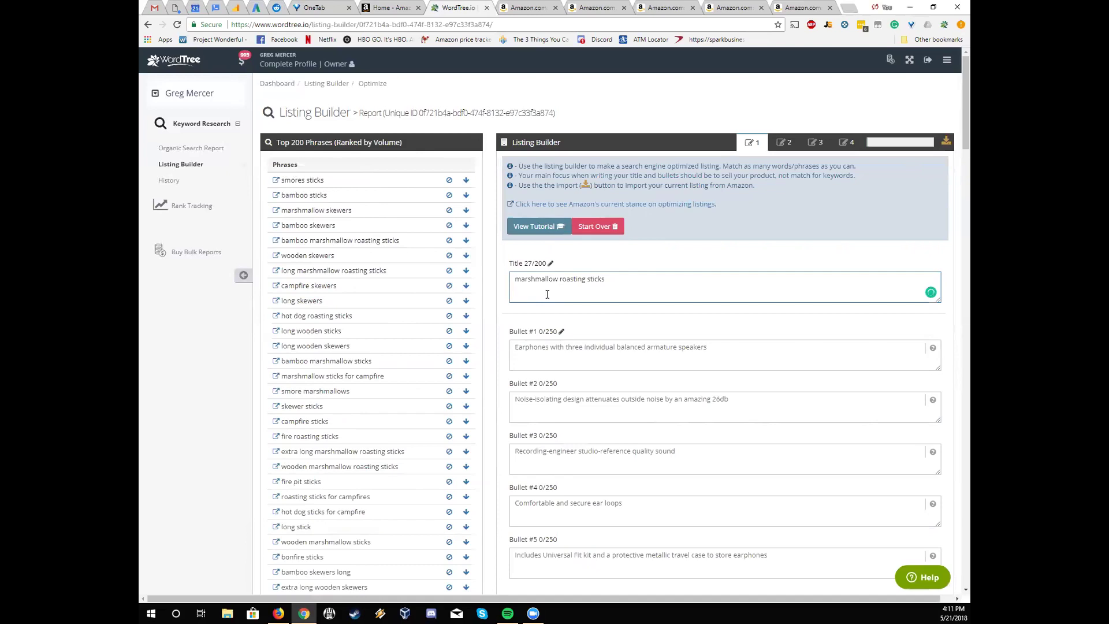
- Append ' - smores sticks' to the Title, making 43/200 characters
{"action": "left_click_drag", "start_coordinate": [324, 180], "coordinate": [286, 182]}
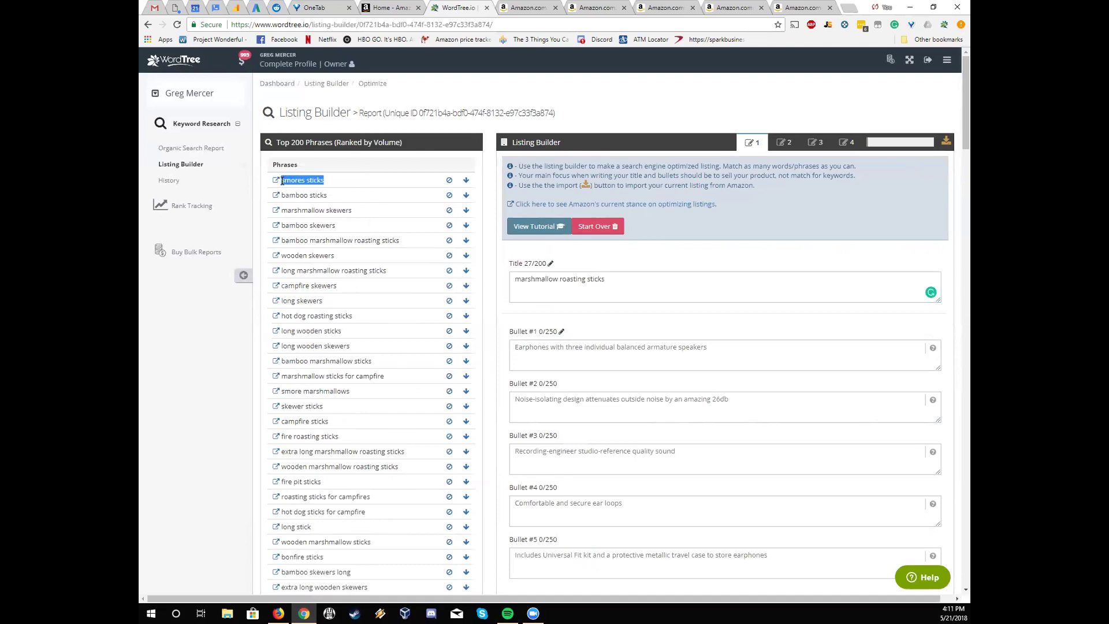
{"action": "left_click", "coordinate": [625, 281]}
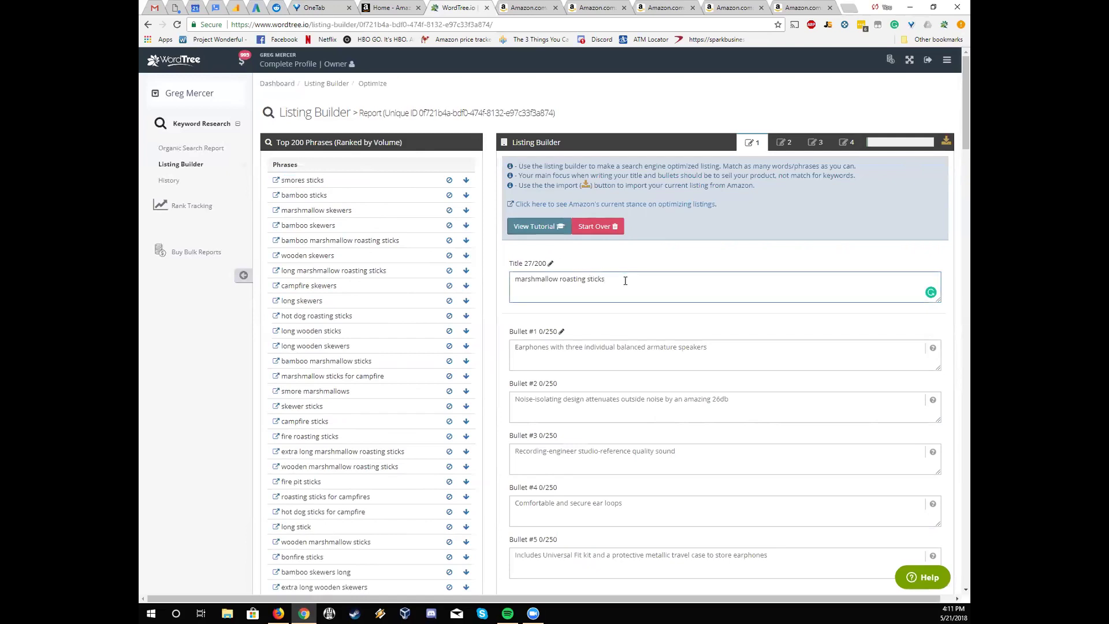
{"action": "type", "text": "-"}
{"action": "type", "text": "smores sticks"}
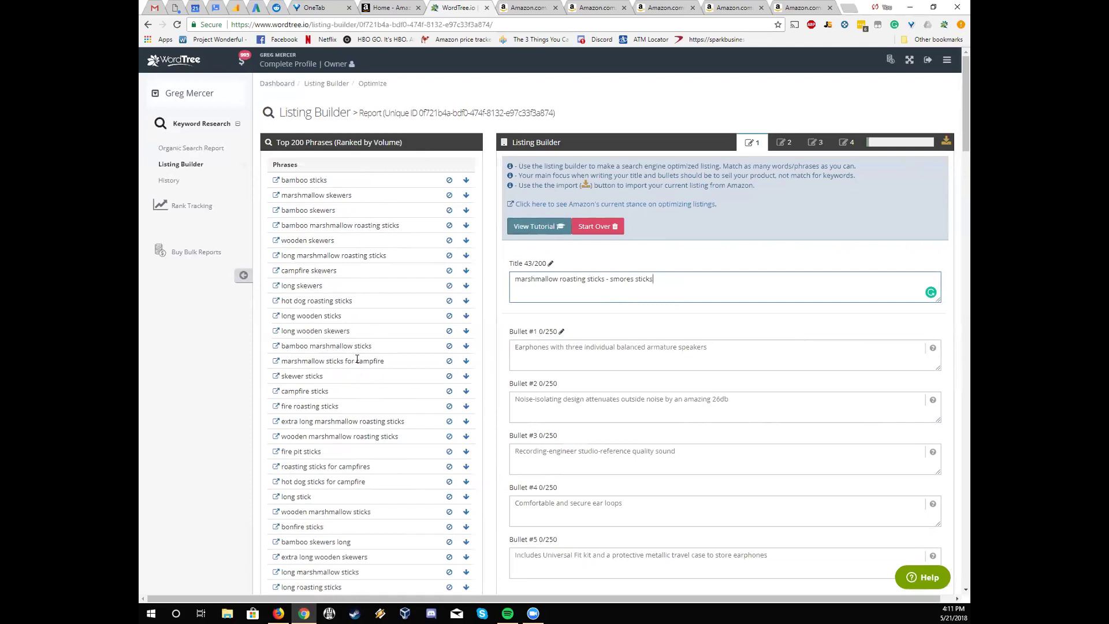
{"action": "scroll", "coordinate": [532, 337], "scroll_direction": "down", "scroll_amount": 3}
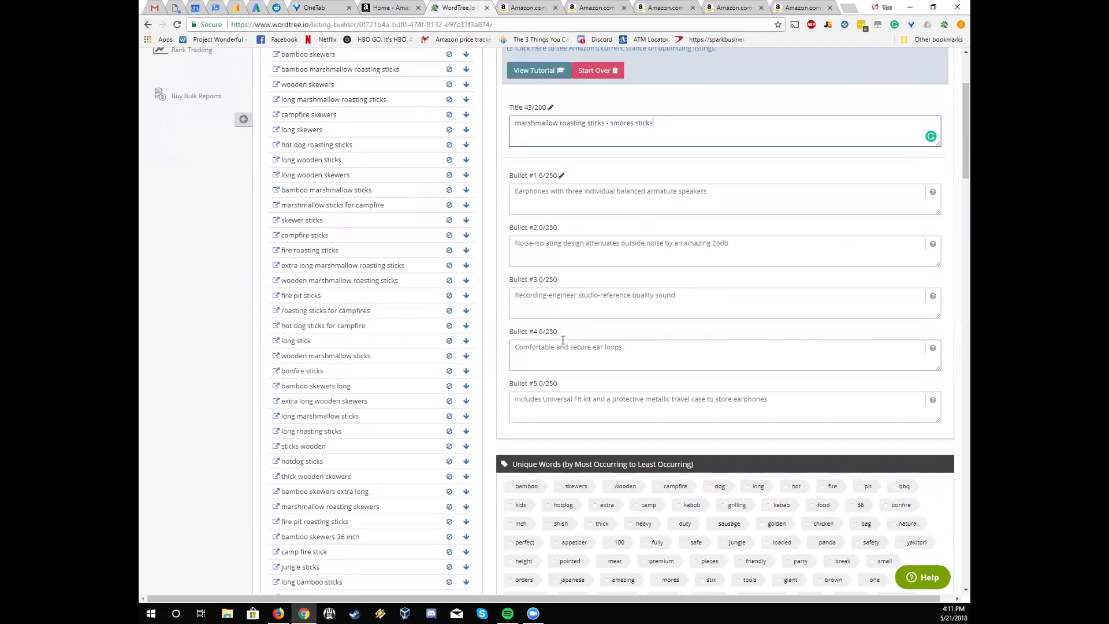
{"action": "scroll", "coordinate": [439, 324], "scroll_direction": "up", "scroll_amount": 2}
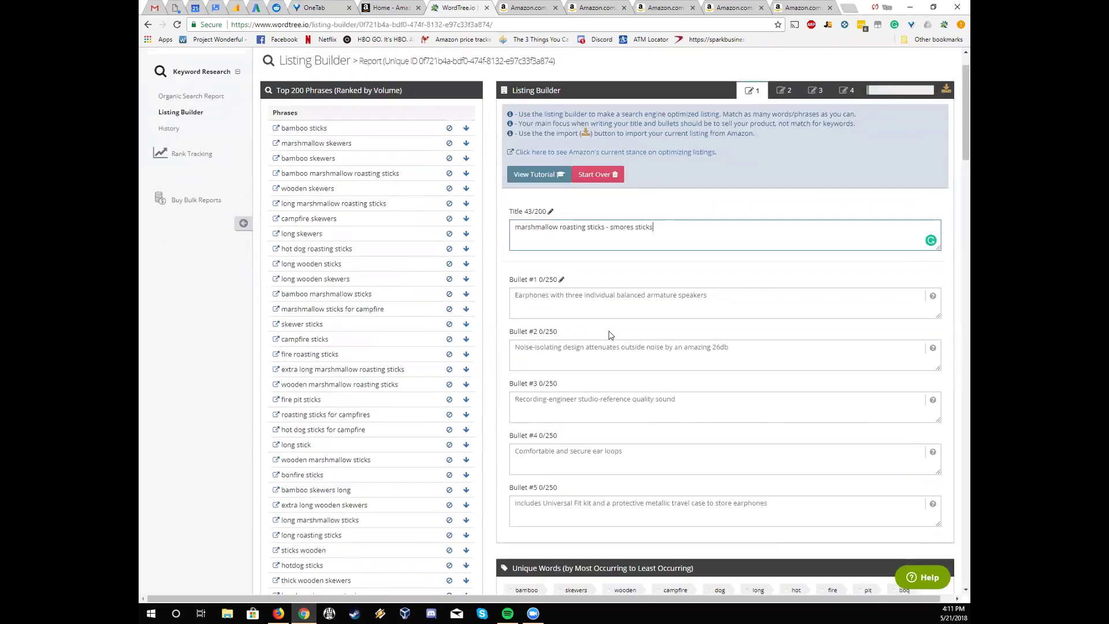
{"action": "scroll", "coordinate": [610, 334], "scroll_direction": "down", "scroll_amount": 5}
{"action": "scroll", "coordinate": [612, 338], "scroll_direction": "down", "scroll_amount": 3}
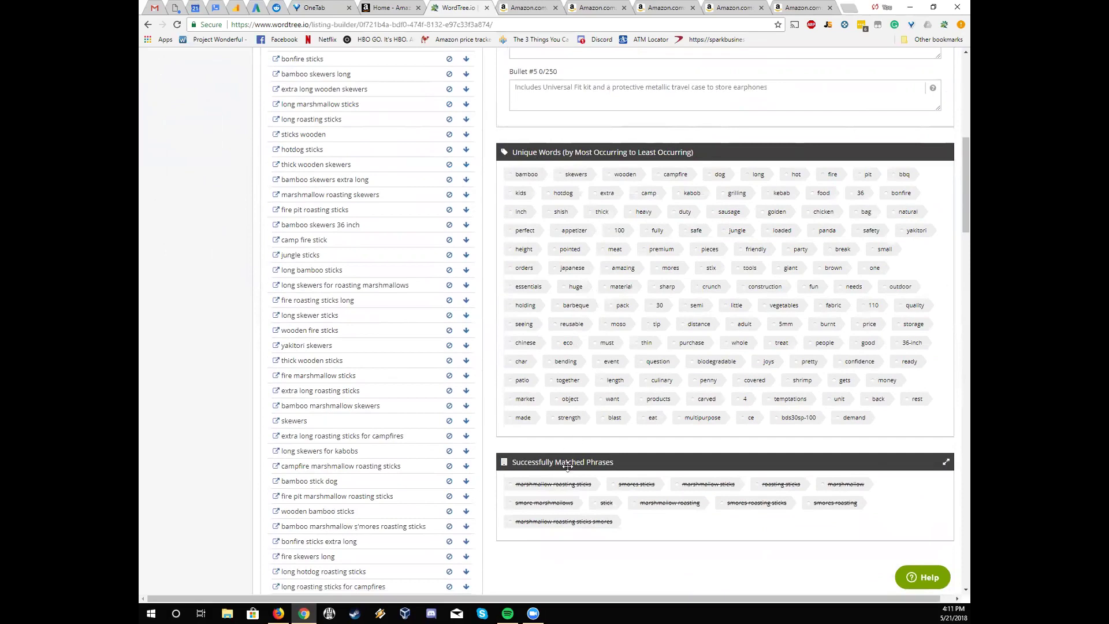
{"action": "scroll", "coordinate": [568, 466], "scroll_direction": "down", "scroll_amount": 3}
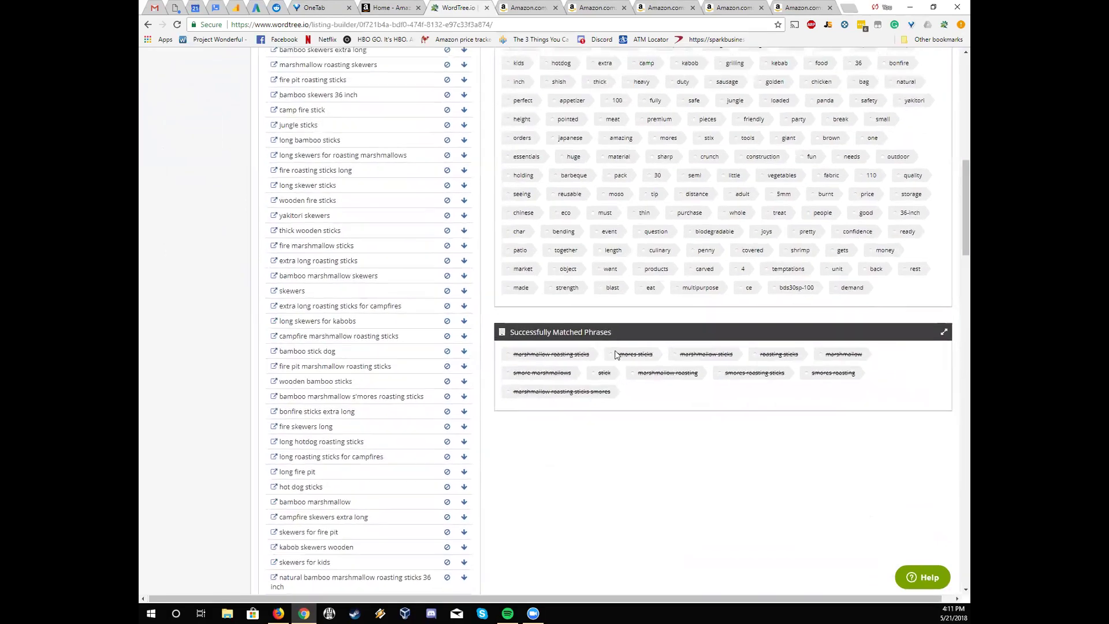
{"action": "scroll", "coordinate": [615, 354], "scroll_direction": "up", "scroll_amount": 15}
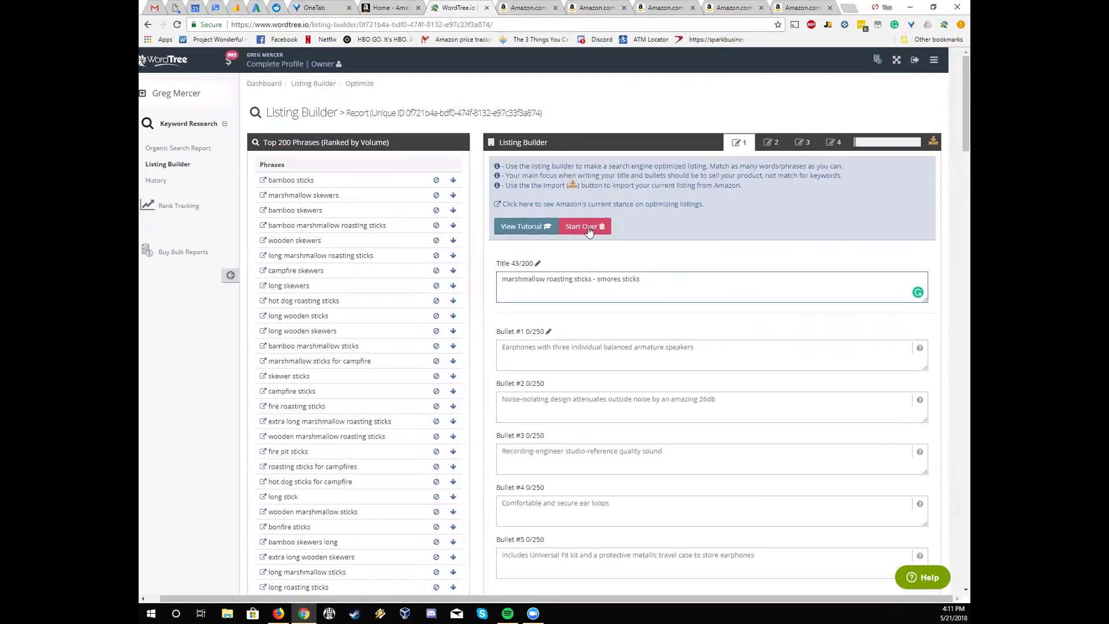
- Clear the draft and import the live Amazon listing's title and five bullets, scoring 64%
{"action": "left_click", "coordinate": [588, 228]}
{"action": "left_click", "coordinate": [607, 90]}
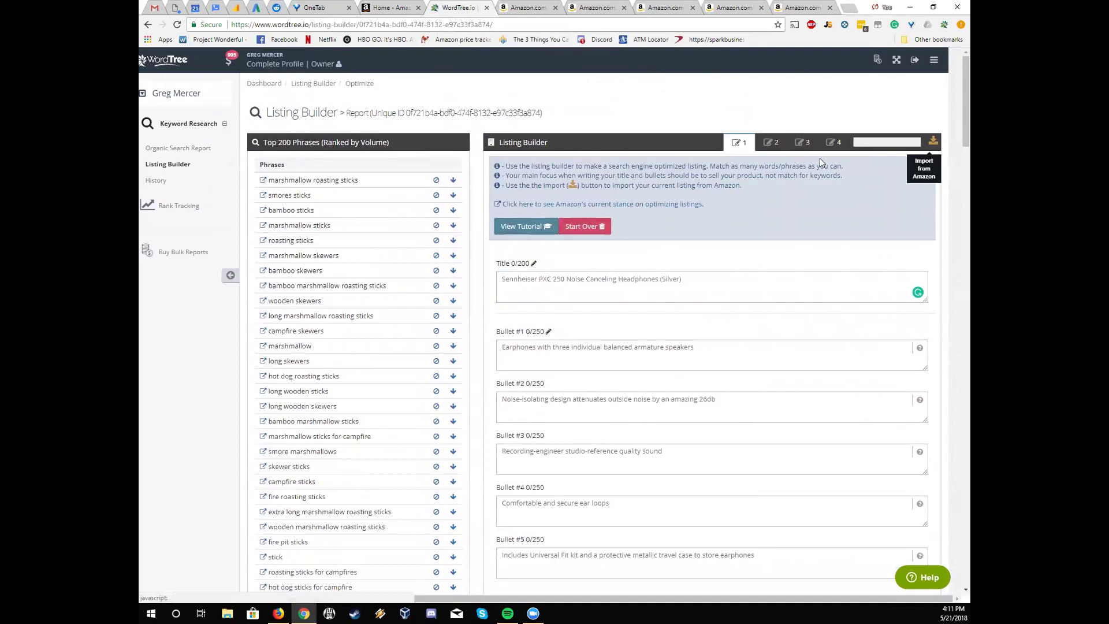
{"action": "left_click", "coordinate": [611, 109]}
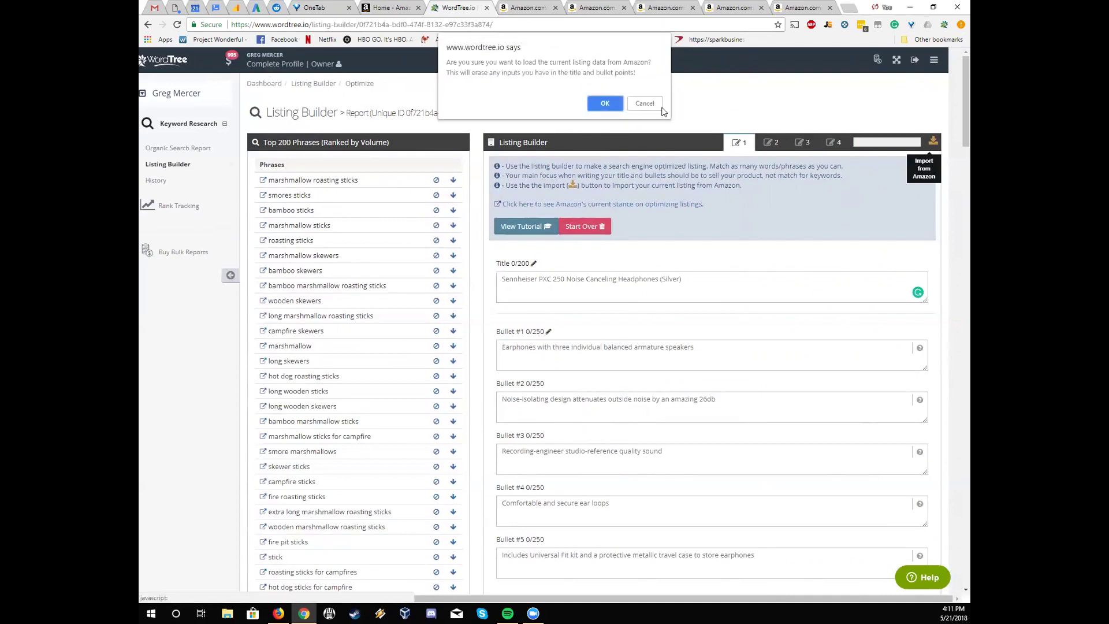
{"action": "left_click", "coordinate": [601, 108]}
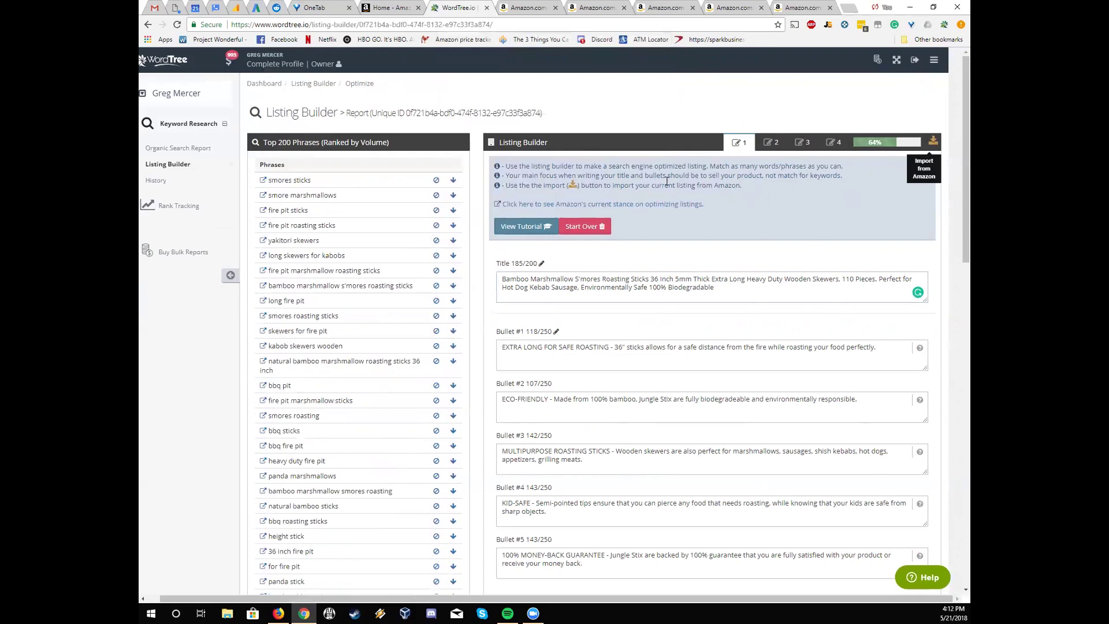
{"action": "left_click", "coordinate": [774, 144]}
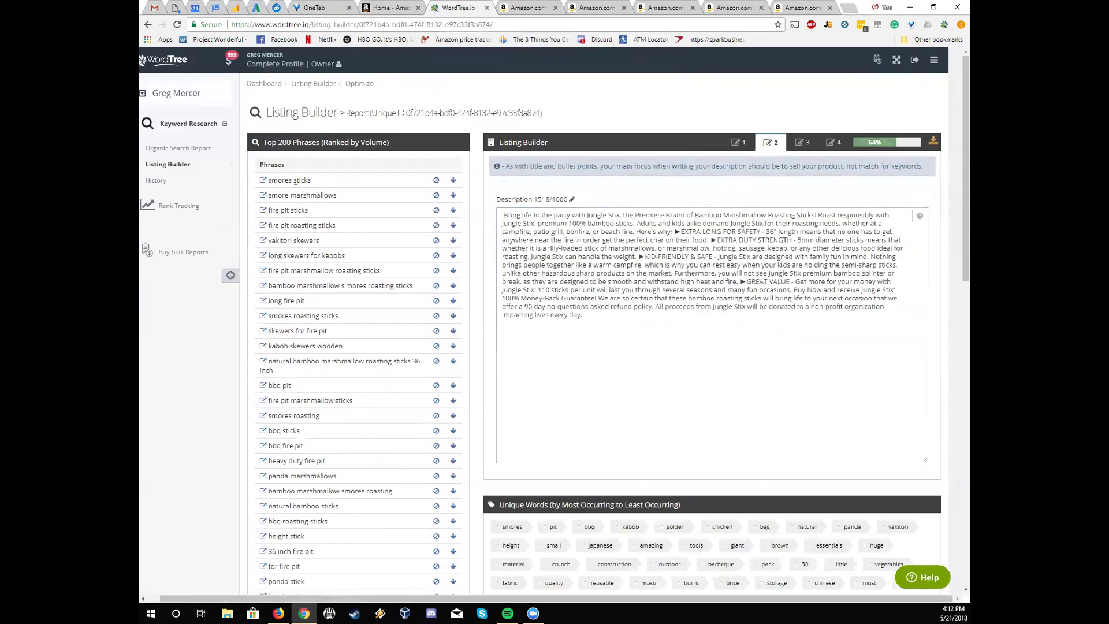
- Scroll through the imported 1518-character Jungle Stix description and the Unique Words panel
{"action": "left_click", "coordinate": [575, 320]}
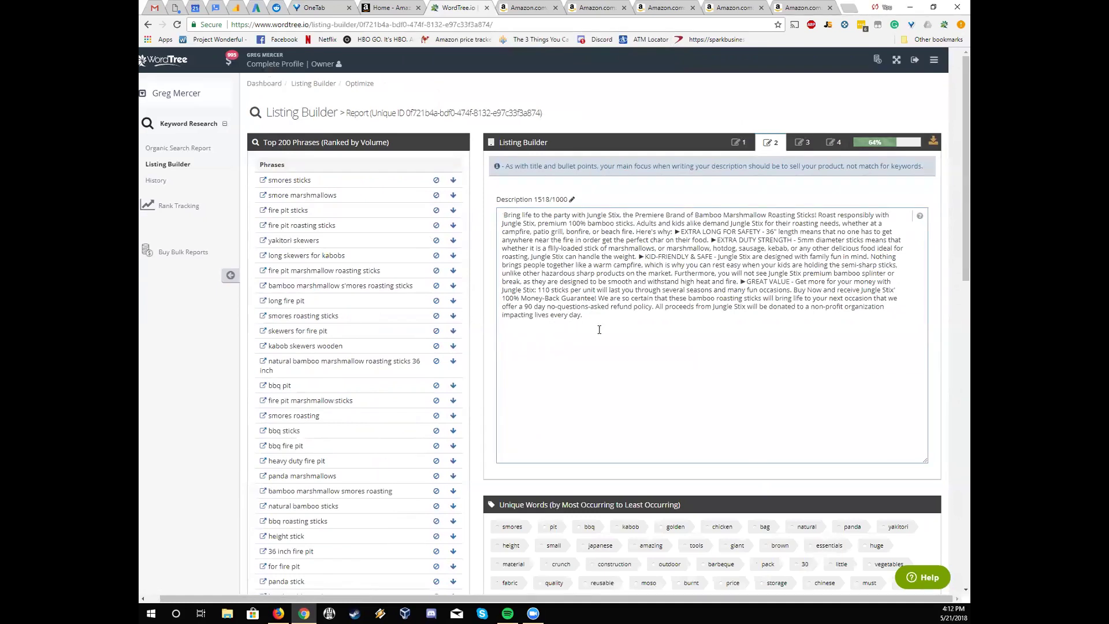
{"action": "scroll", "coordinate": [599, 329], "scroll_direction": "down", "scroll_amount": 4}
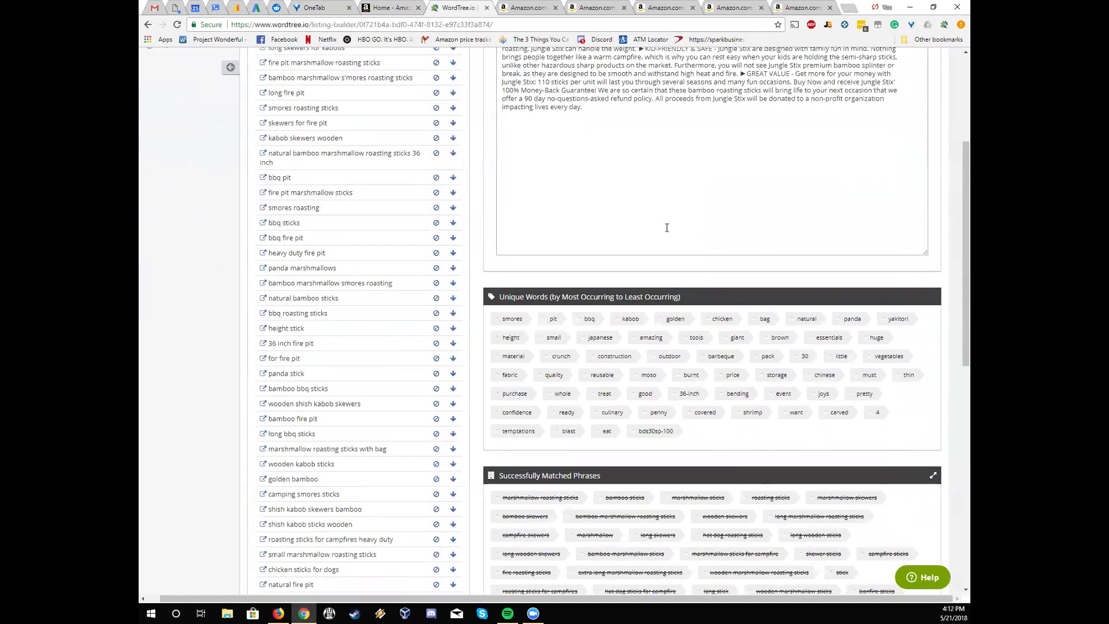
{"action": "scroll", "coordinate": [666, 227], "scroll_direction": "up", "scroll_amount": 3}
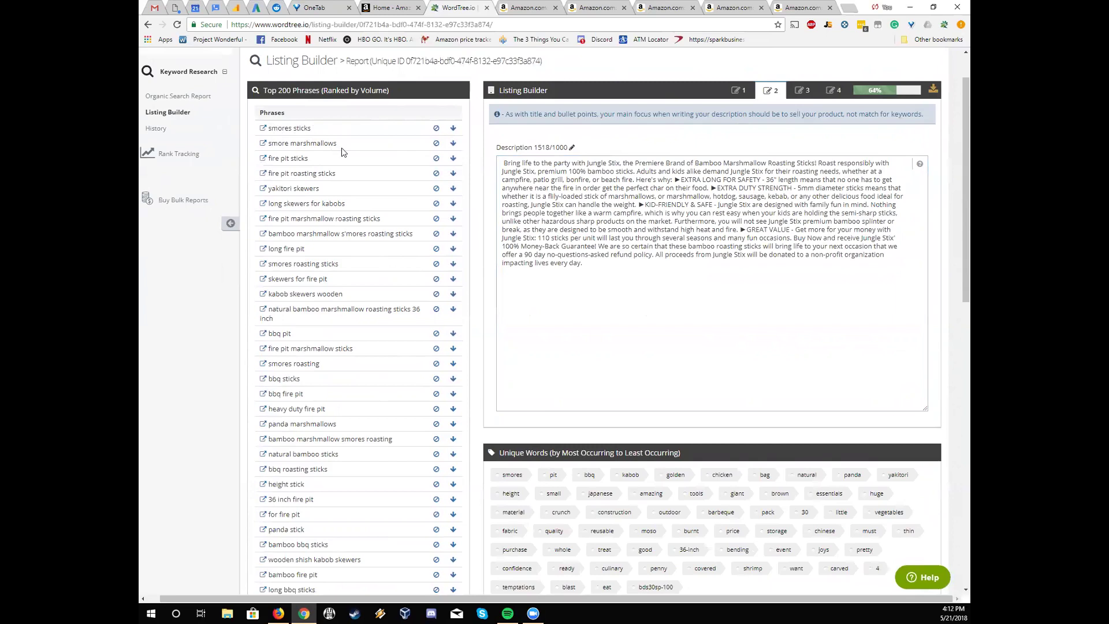
{"action": "left_click", "coordinate": [594, 251]}
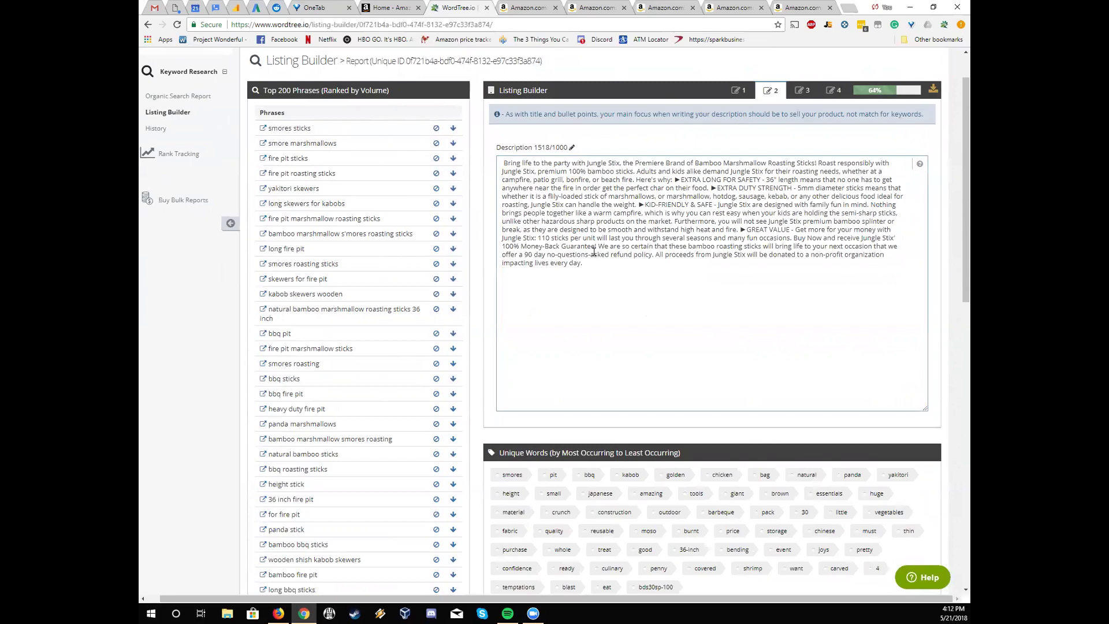
{"action": "scroll", "coordinate": [628, 279], "scroll_direction": "up", "scroll_amount": 1}
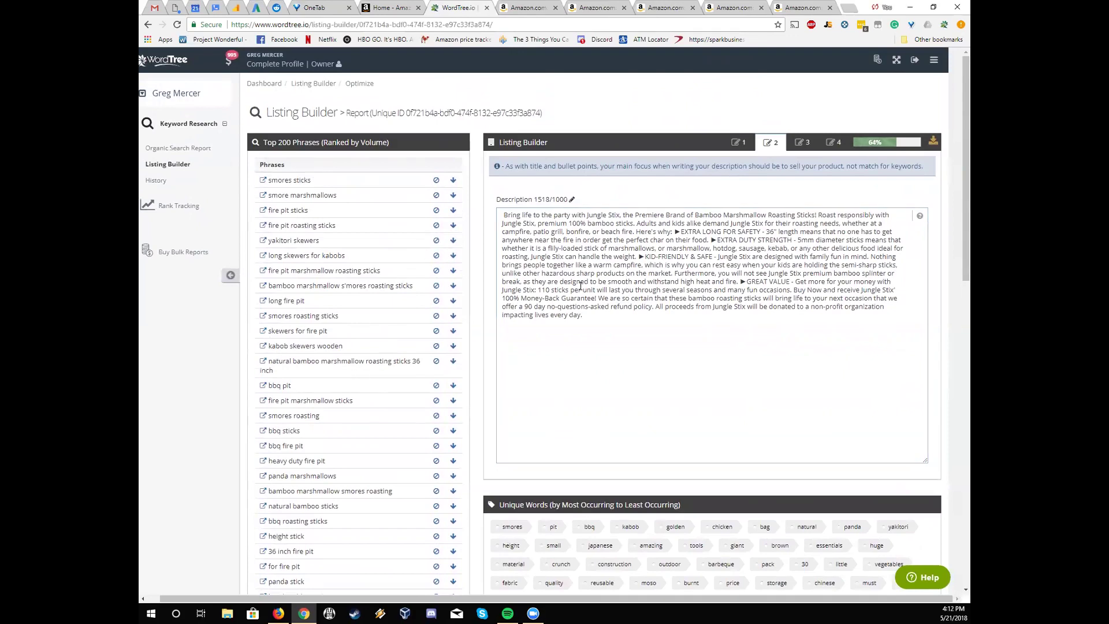
- Add 'smores sticks' and 'fire pit sticks' to Search Terms #1
{"action": "left_click", "coordinate": [802, 145]}
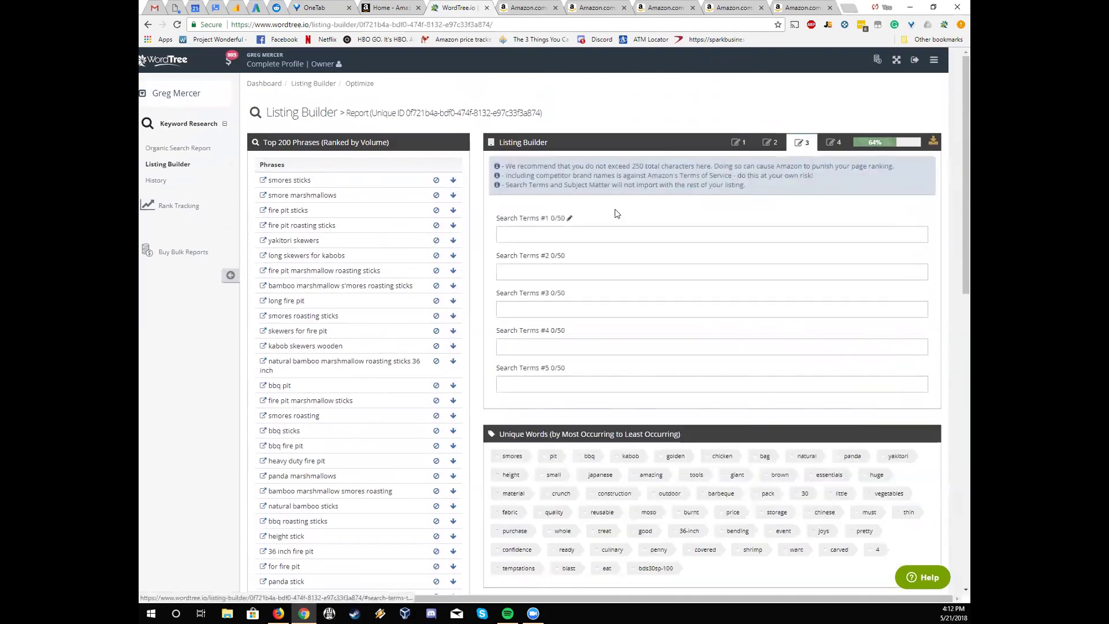
{"action": "left_click", "coordinate": [594, 233]}
{"action": "left_click", "coordinate": [592, 233]}
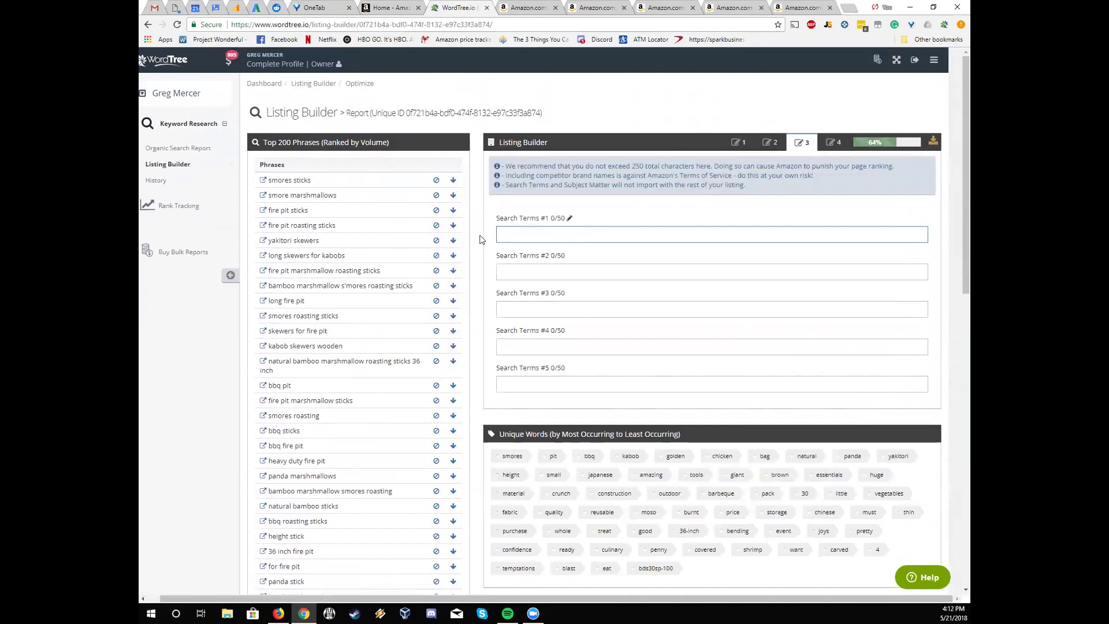
{"action": "left_click", "coordinate": [453, 180]}
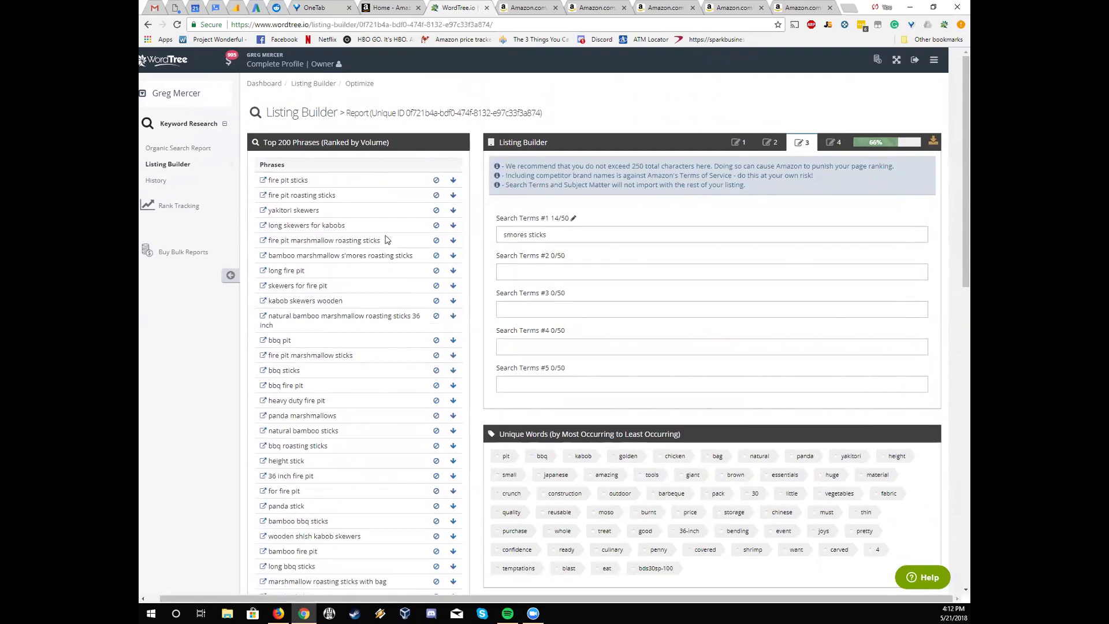
{"action": "left_click", "coordinate": [454, 183]}
- Add 'bamboo marshmallow s'mores roasting sticks' and 'kabob skewers wooden' to the search terms, raising the score to 74%
{"action": "scroll", "coordinate": [635, 312], "scroll_direction": "down", "scroll_amount": 3}
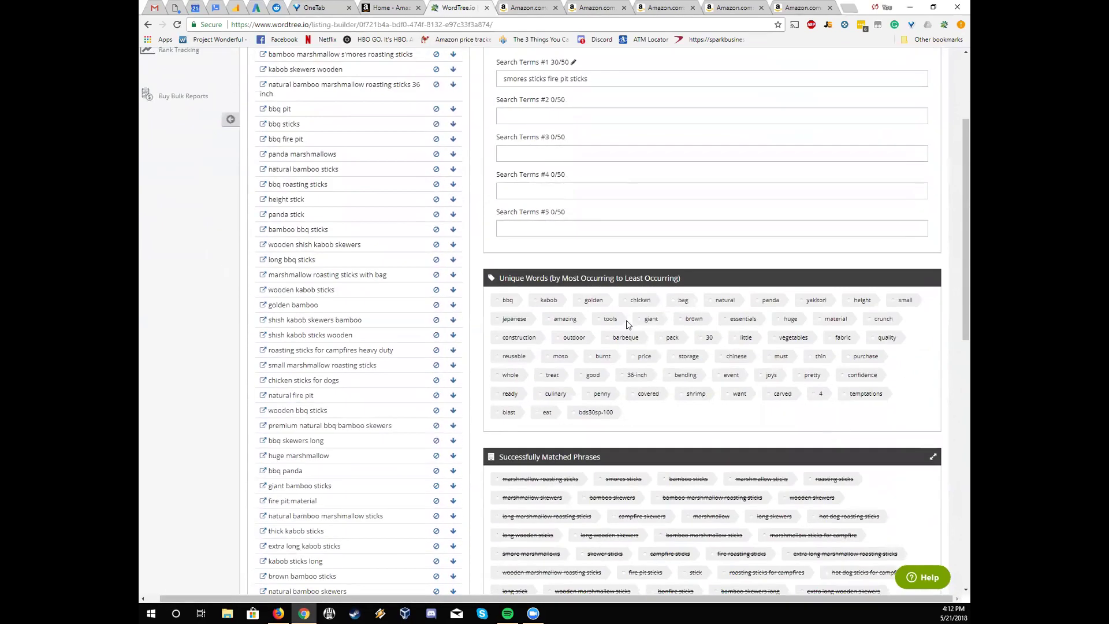
{"action": "scroll", "coordinate": [618, 312], "scroll_direction": "up", "scroll_amount": 3}
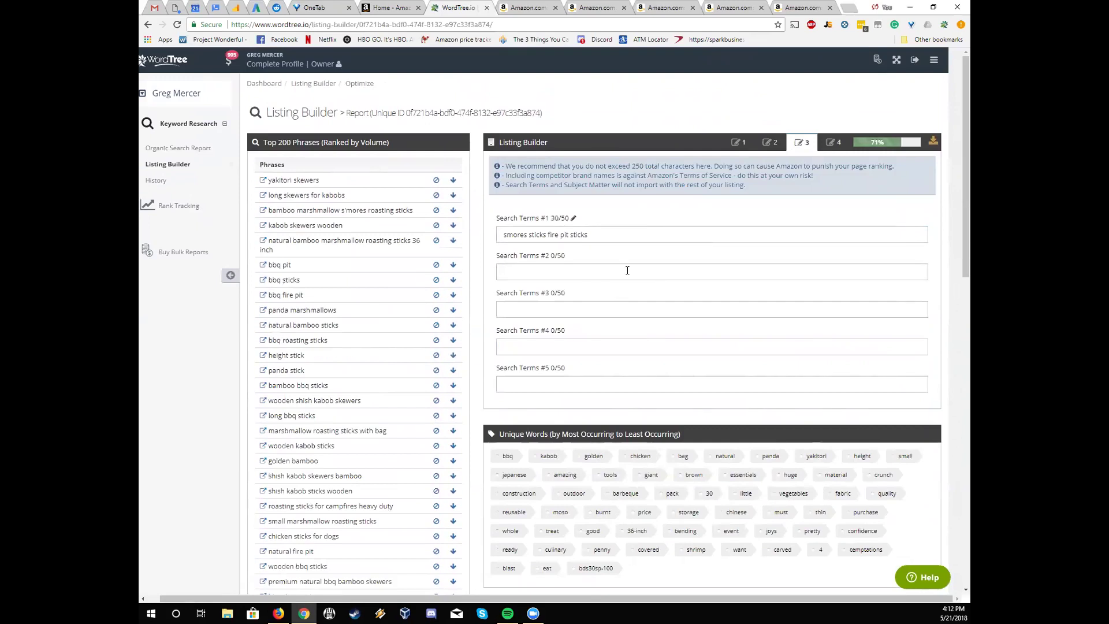
{"action": "left_click", "coordinate": [729, 230]}
{"action": "left_click", "coordinate": [453, 210]}
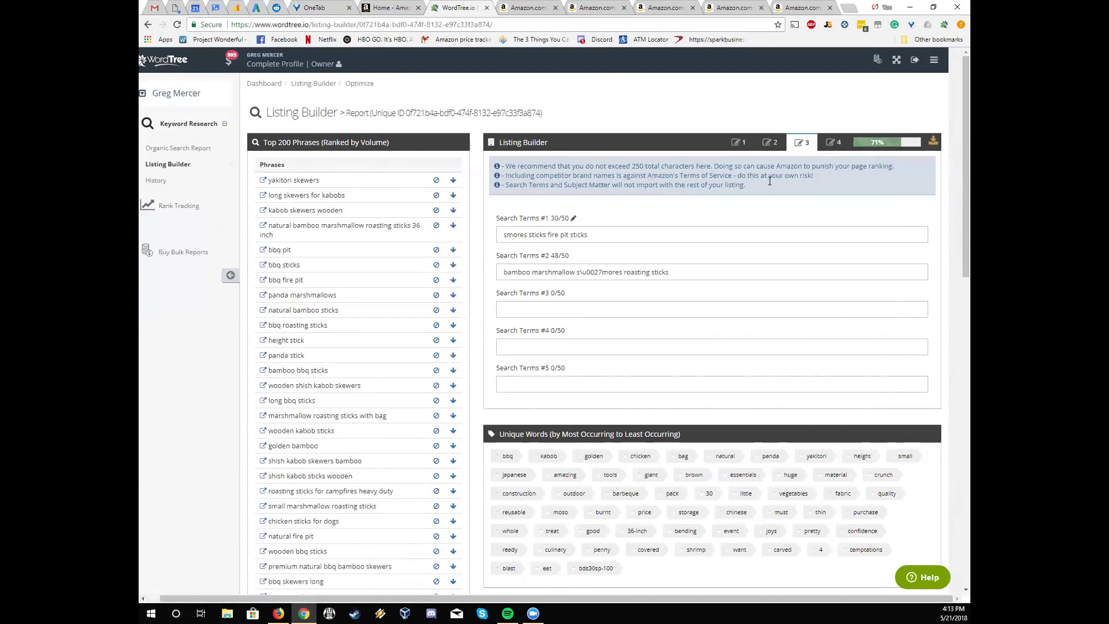
{"action": "left_click", "coordinate": [454, 212]}
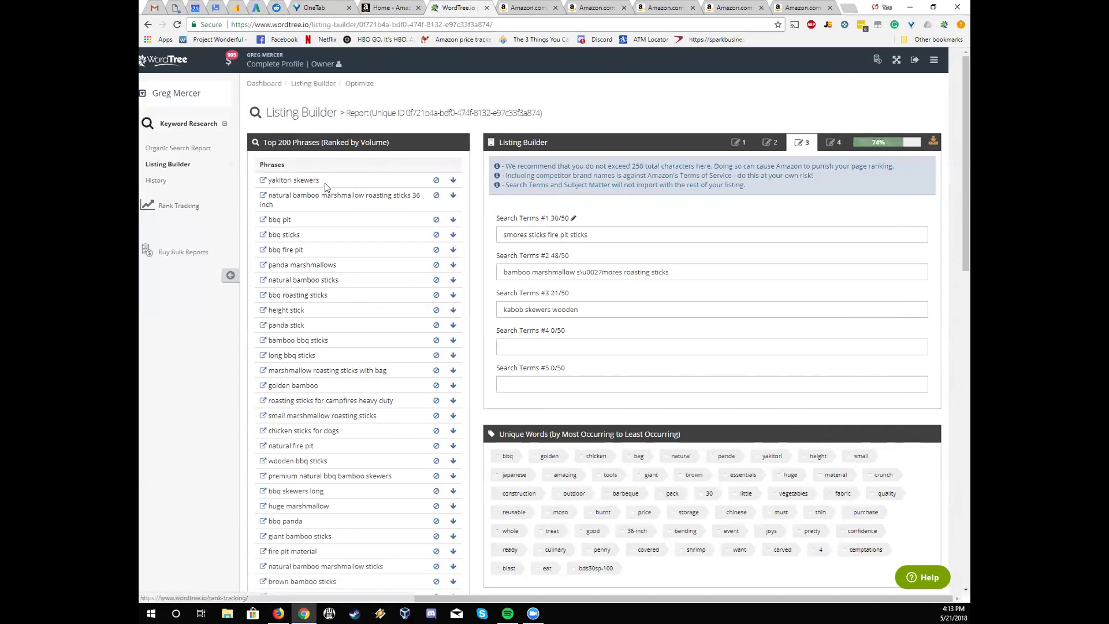
- Copy all 644 keywords from the Jungle Stix B017VXKVXE report, then open a blank browser tab
{"action": "left_click", "coordinate": [161, 181]}
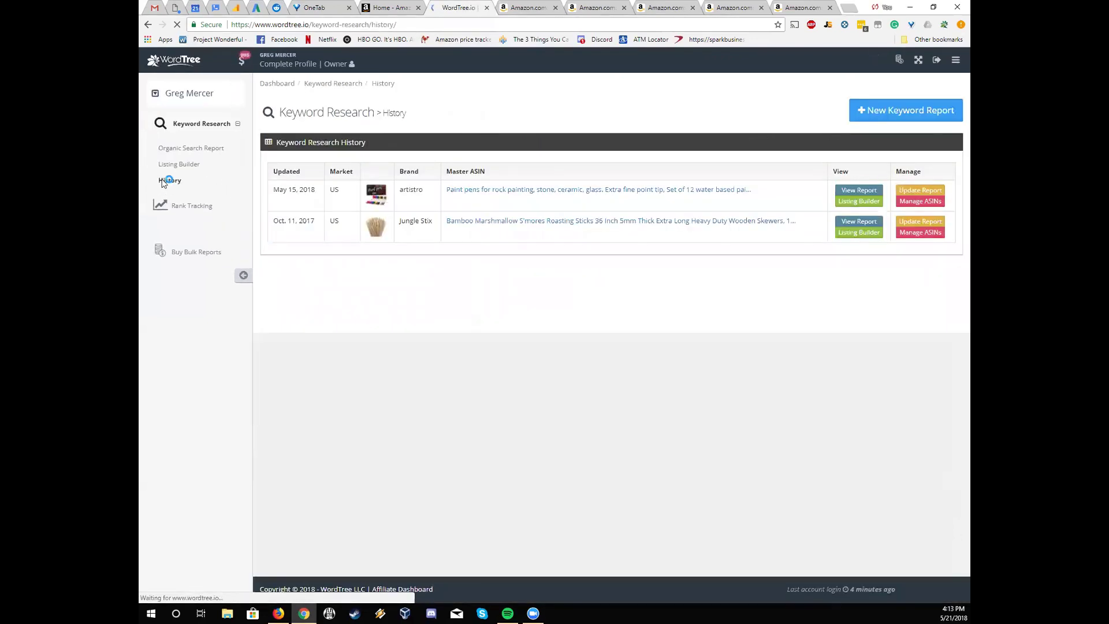
{"action": "left_click", "coordinate": [859, 222]}
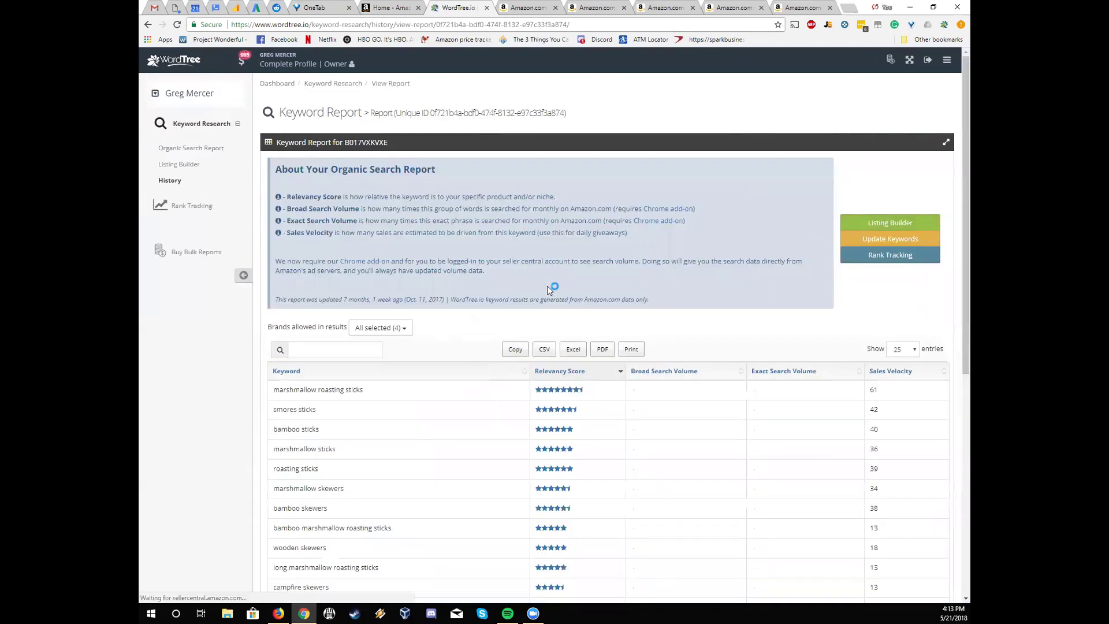
{"action": "left_click", "coordinate": [511, 351]}
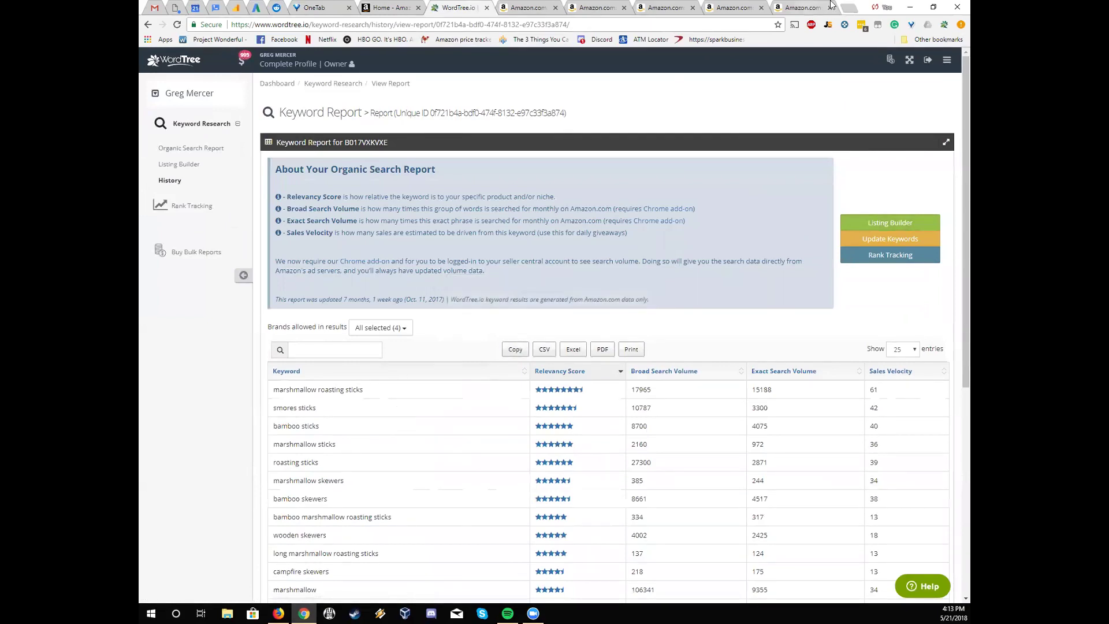
{"action": "left_click", "coordinate": [848, 8]}
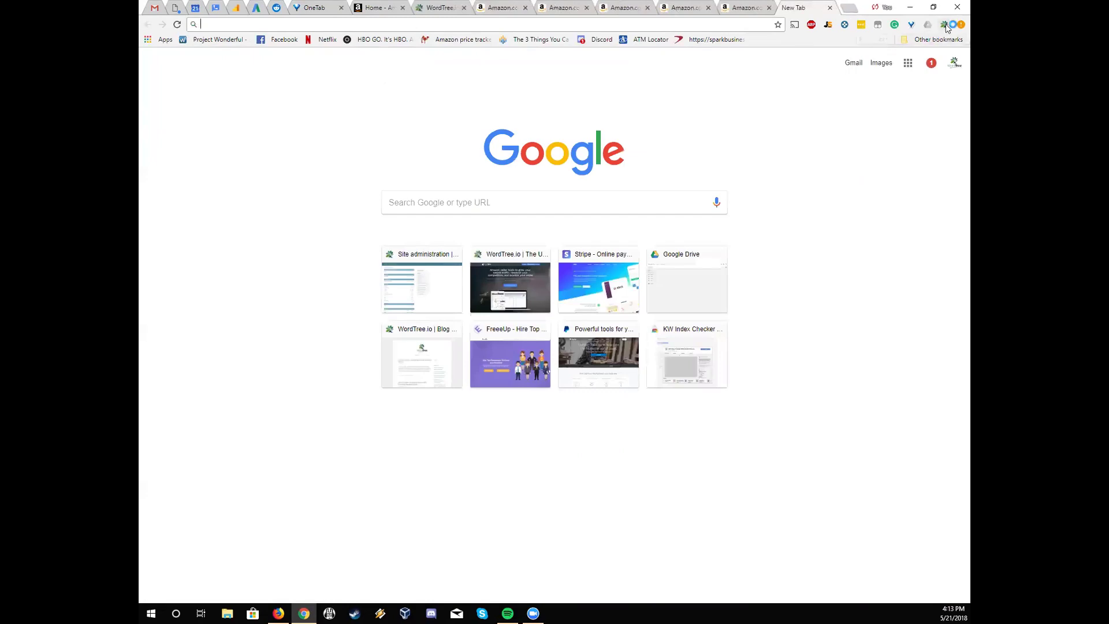
- Paste the keyword list into KW Index Checker with Phrases selected; the check stops on a missing-fields alert
{"action": "left_click", "coordinate": [944, 24]}
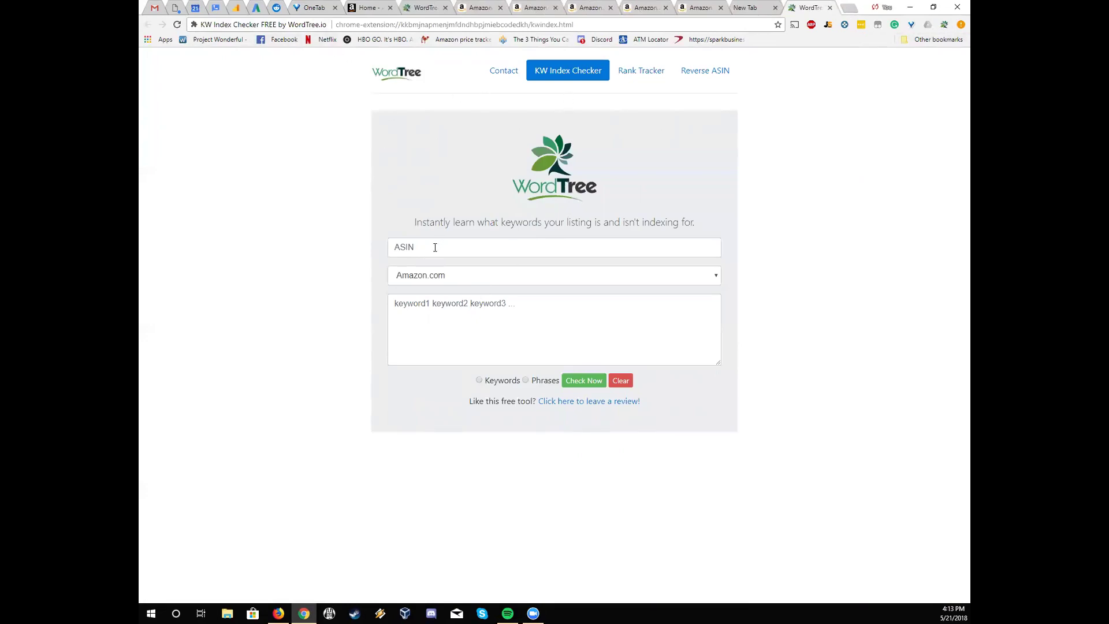
{"action": "left_click", "coordinate": [427, 322]}
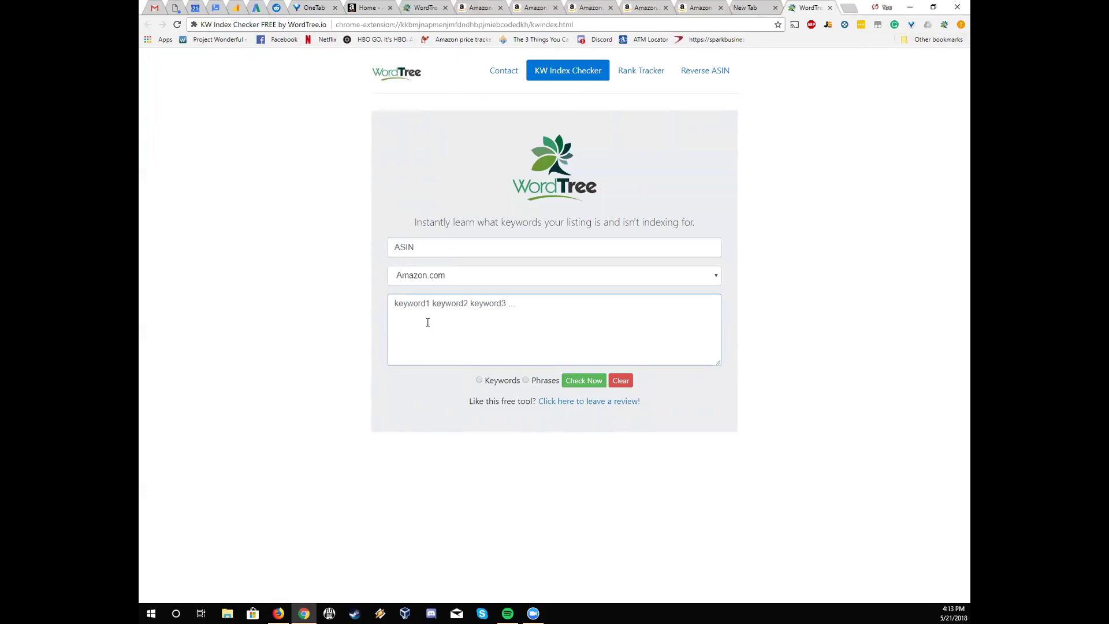
{"action": "key", "text": "ctrl+v"}
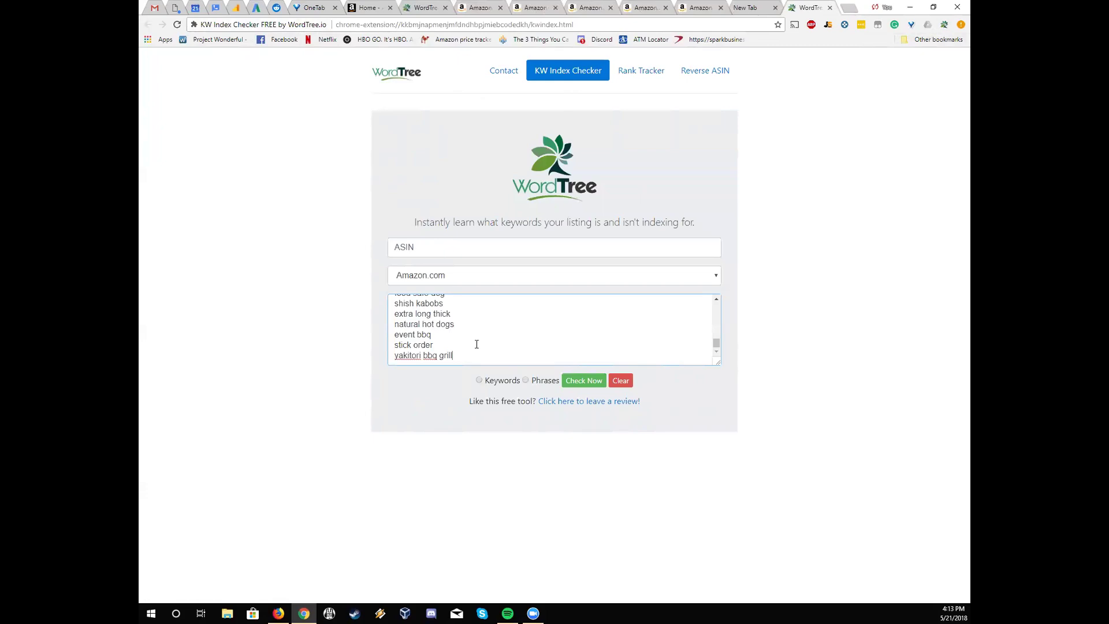
{"action": "left_click", "coordinate": [526, 380]}
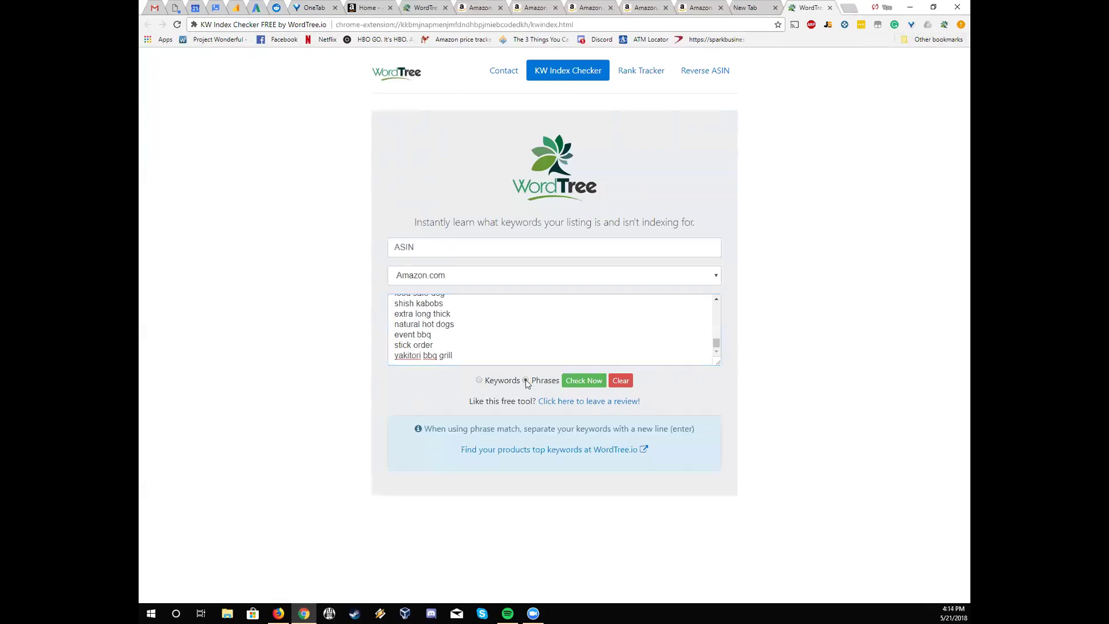
{"action": "left_click", "coordinate": [581, 381]}
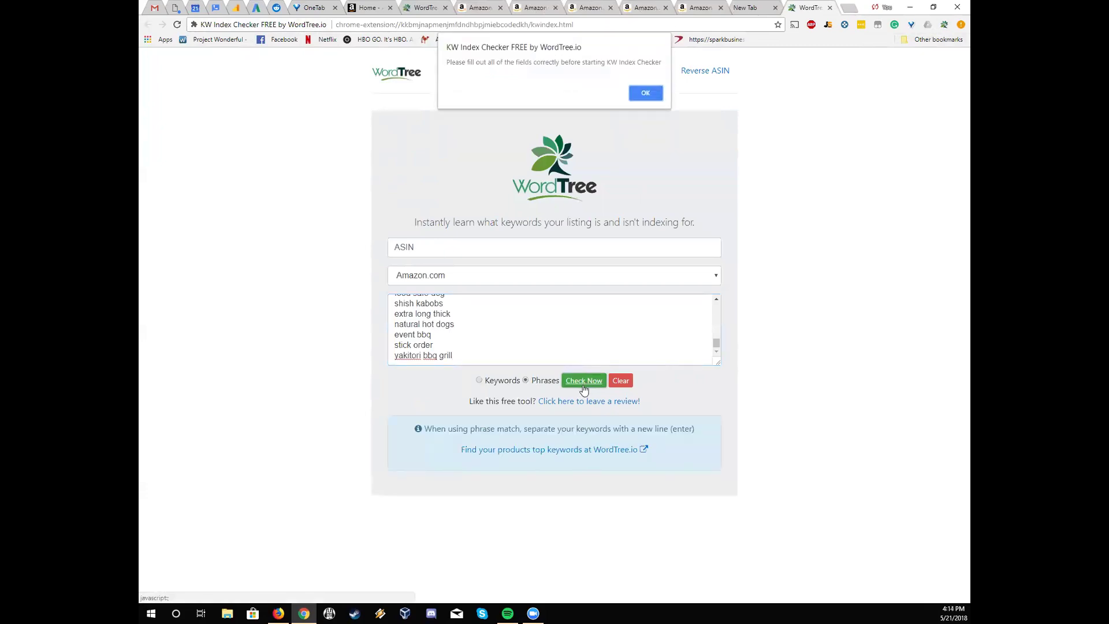
{"action": "left_click", "coordinate": [652, 95]}
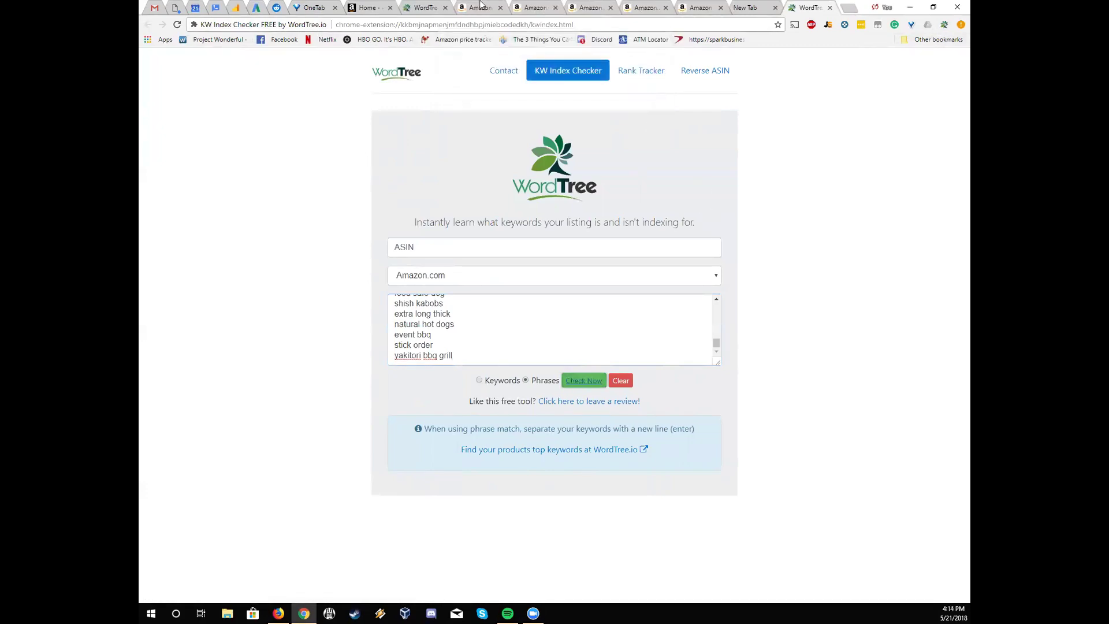
- Copy ASIN B017VXKVXE from the WordTree report into the ASIN field and run the phrase check
{"action": "left_click", "coordinate": [422, 6]}
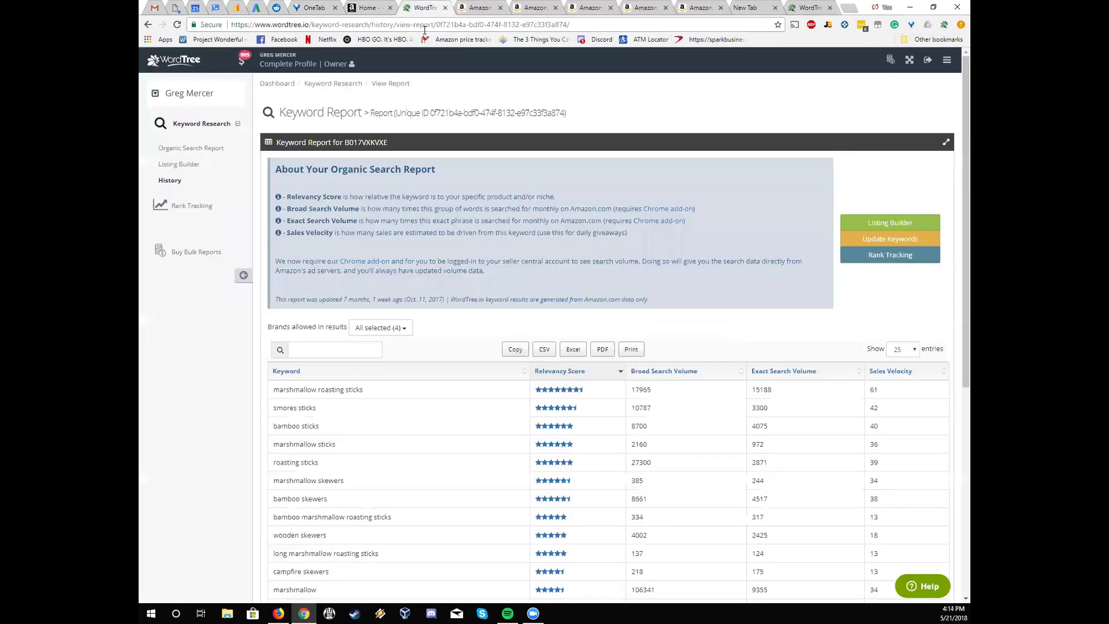
{"action": "left_click_drag", "start_coordinate": [388, 143], "coordinate": [350, 142]}
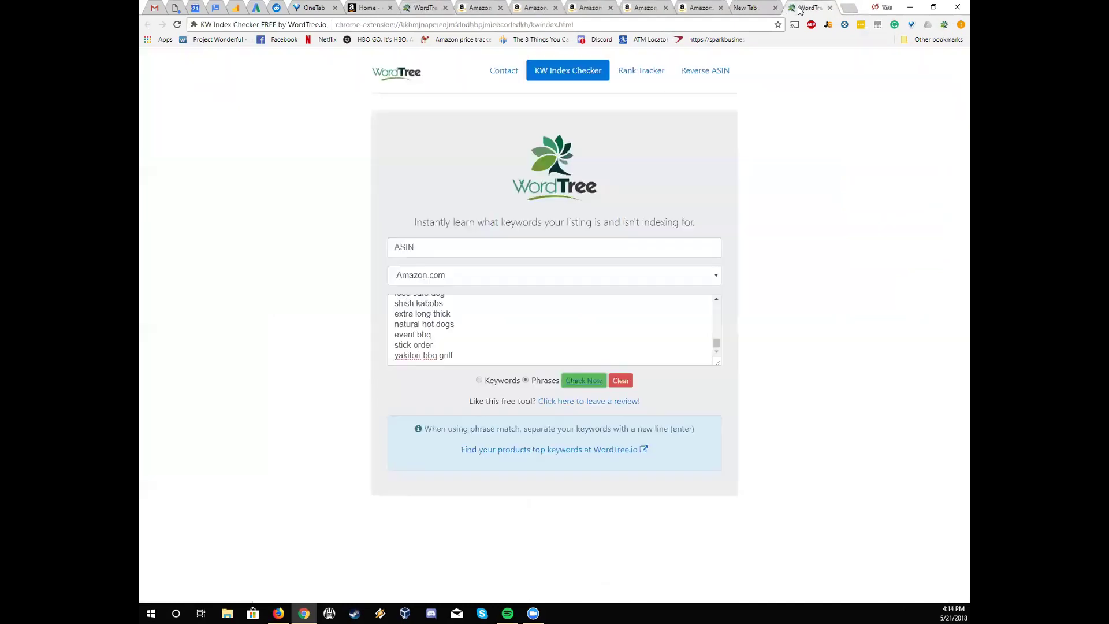
{"action": "left_click", "coordinate": [806, 7]}
{"action": "left_click", "coordinate": [423, 243]}
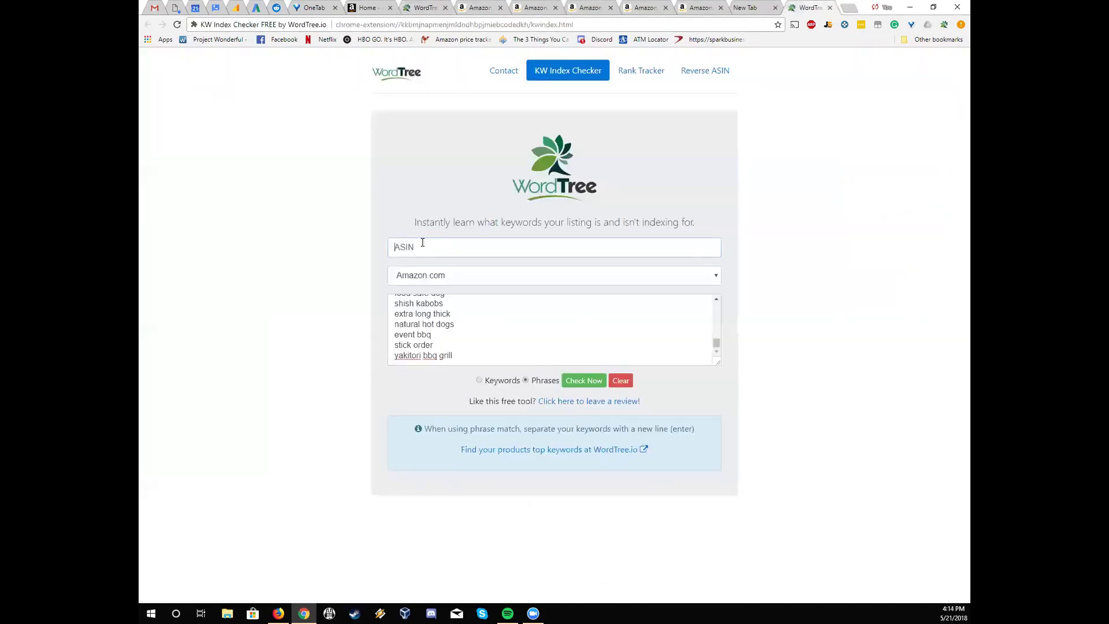
{"action": "key", "text": "ctrl+v"}
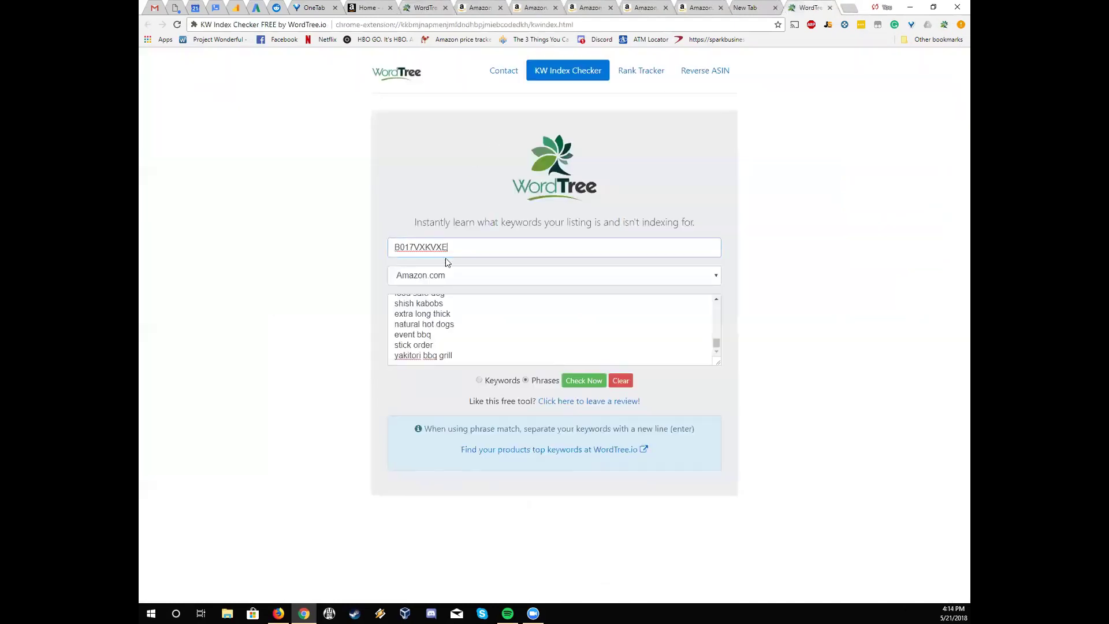
{"action": "left_click", "coordinate": [584, 381]}
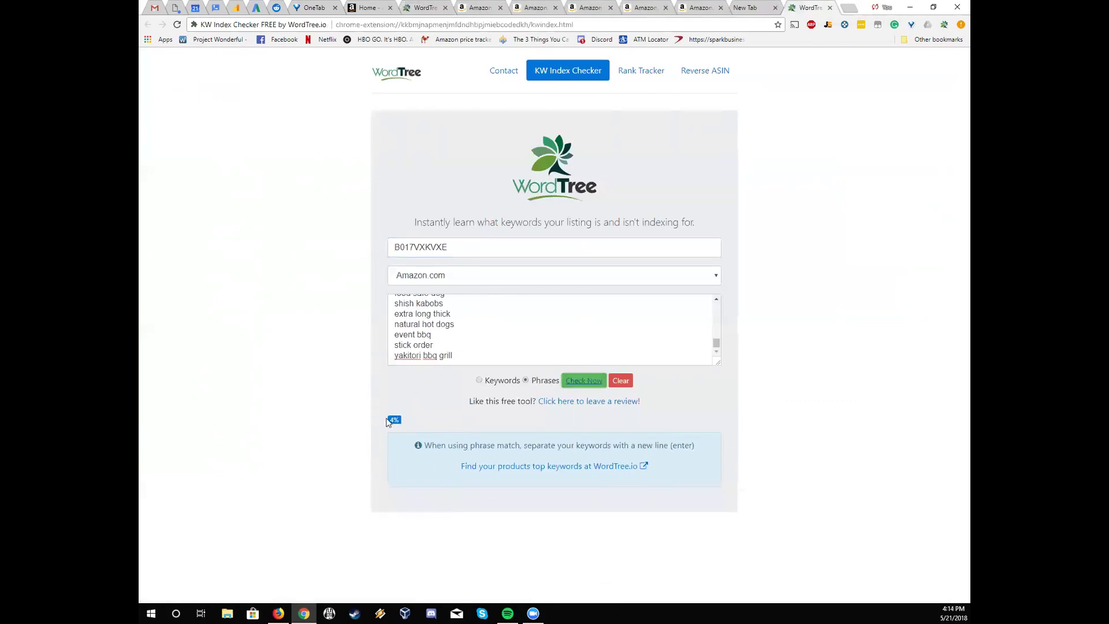
- Open Jungle Stix rankings in Rank Tracking and graph the marshmallow roasting sticks keyword
{"action": "left_click", "coordinate": [424, 8]}
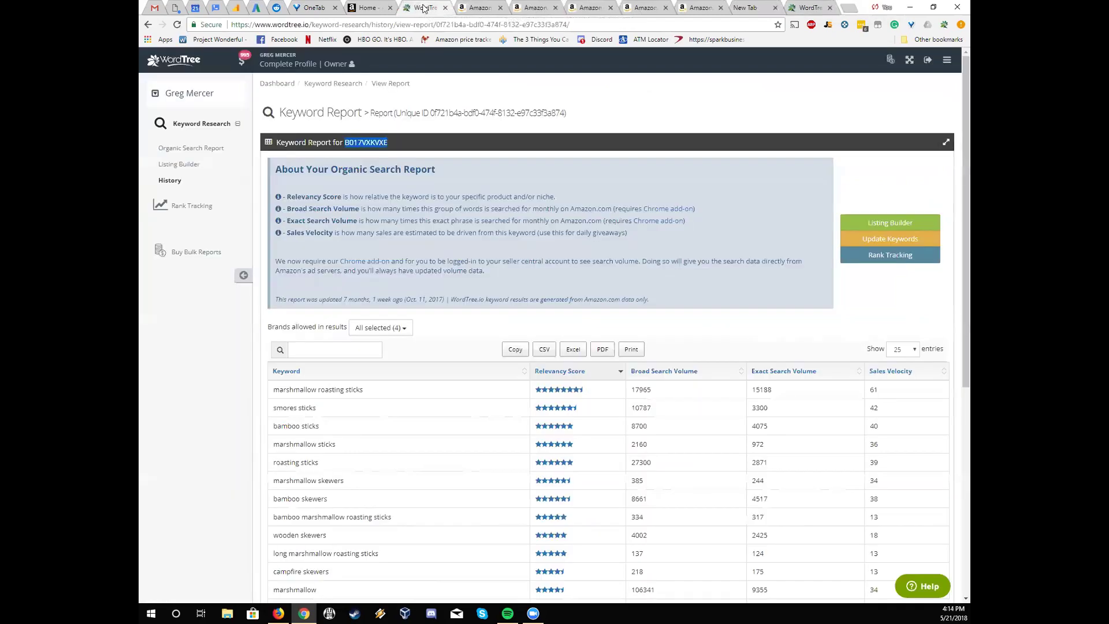
{"action": "left_click", "coordinate": [184, 209]}
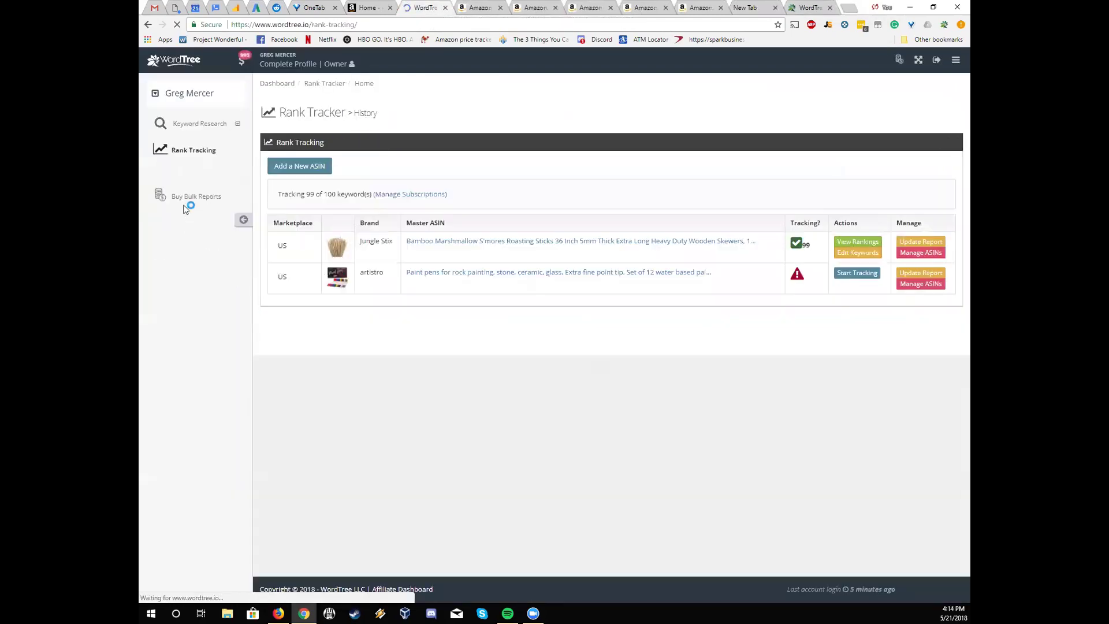
{"action": "left_click", "coordinate": [854, 245]}
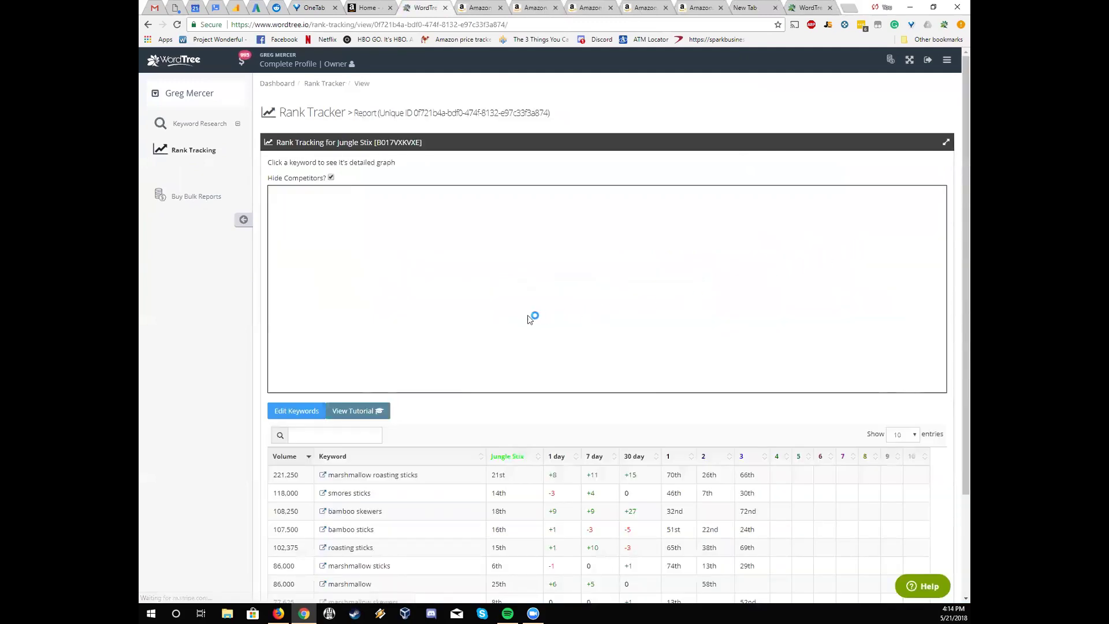
{"action": "scroll", "coordinate": [514, 315], "scroll_direction": "down", "scroll_amount": 2}
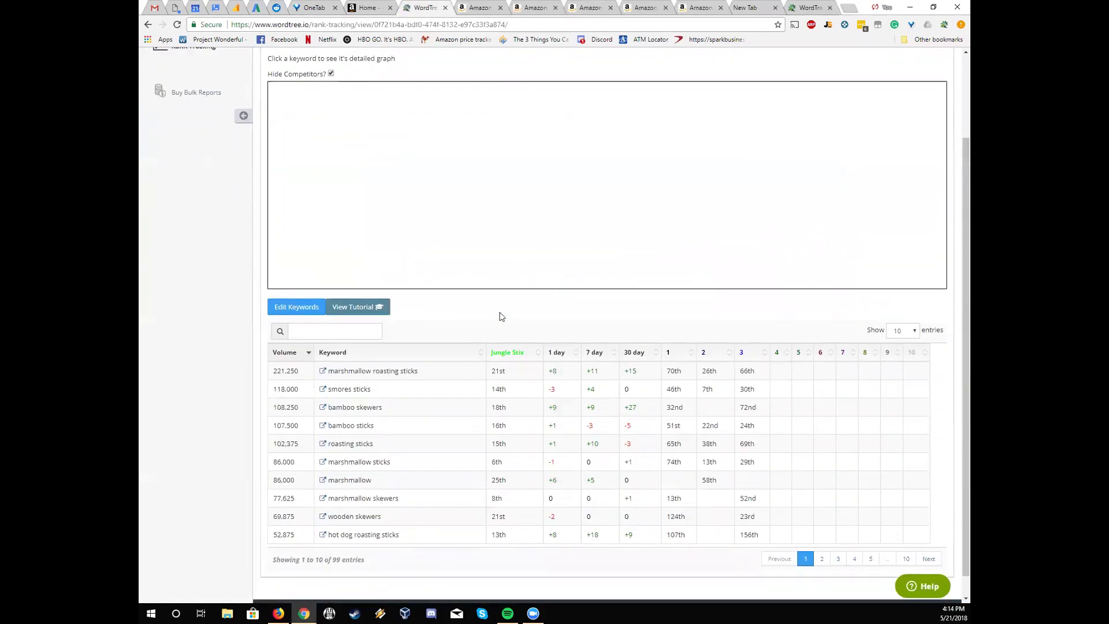
{"action": "left_click", "coordinate": [392, 370]}
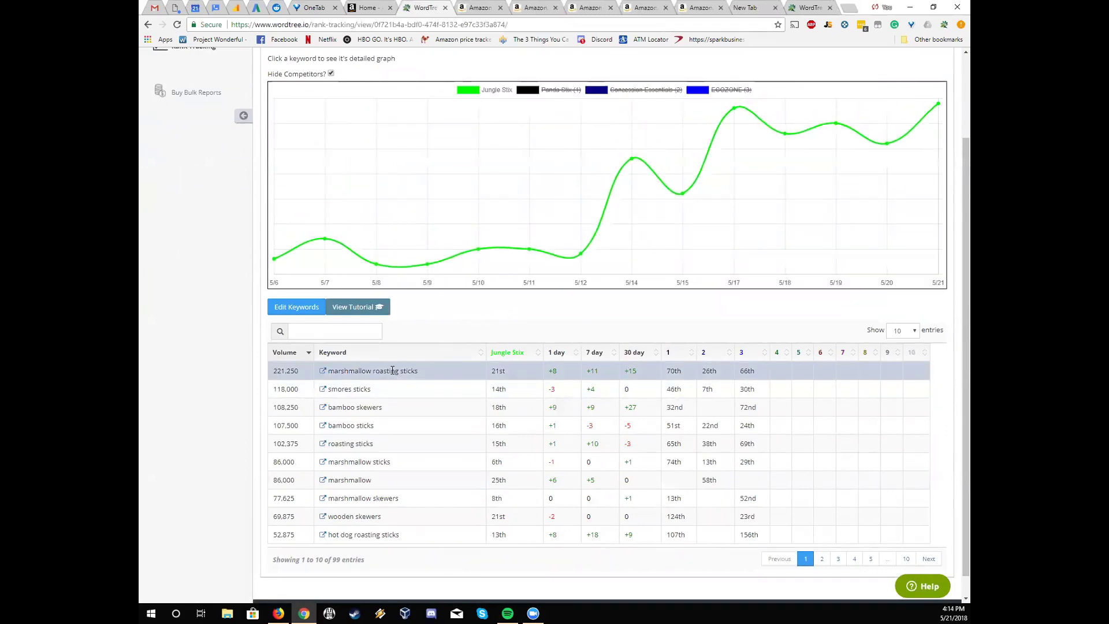
{"action": "scroll", "coordinate": [399, 372], "scroll_direction": "up", "scroll_amount": 1}
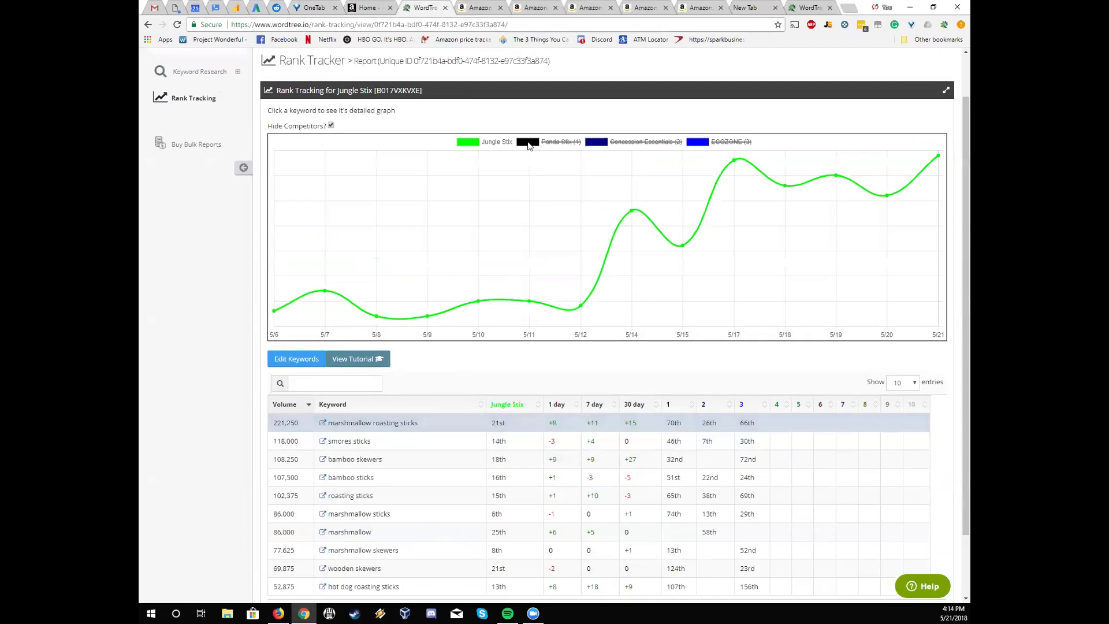
- Add the Panda Stix and Concession Essentials lines, then graph the roasting sticks keyword instead
{"action": "left_click", "coordinate": [555, 141]}
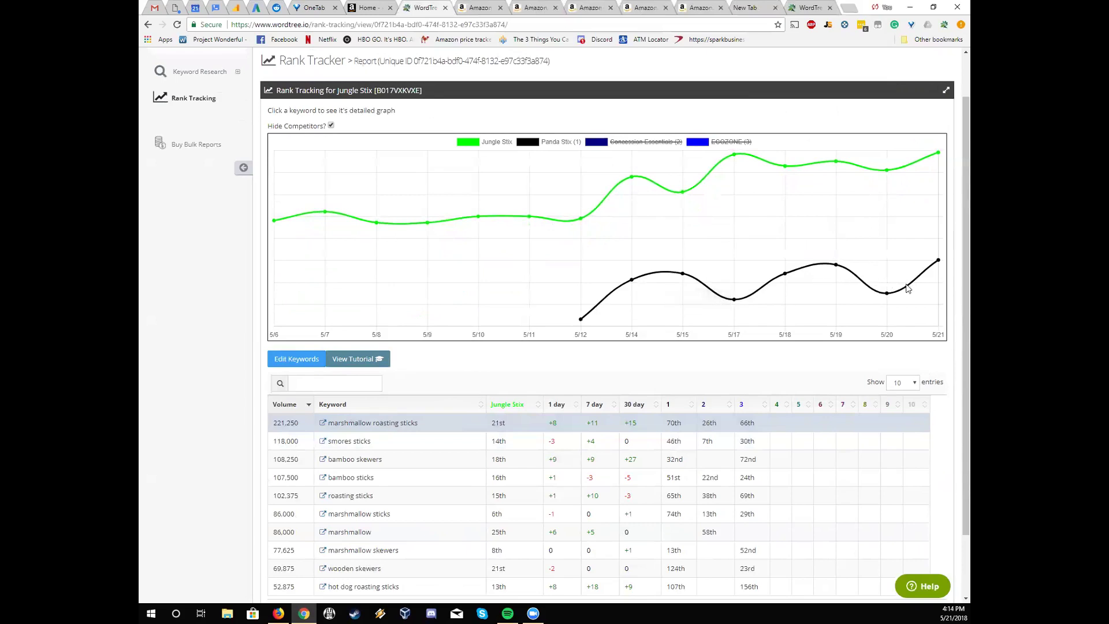
{"action": "left_click", "coordinate": [630, 142]}
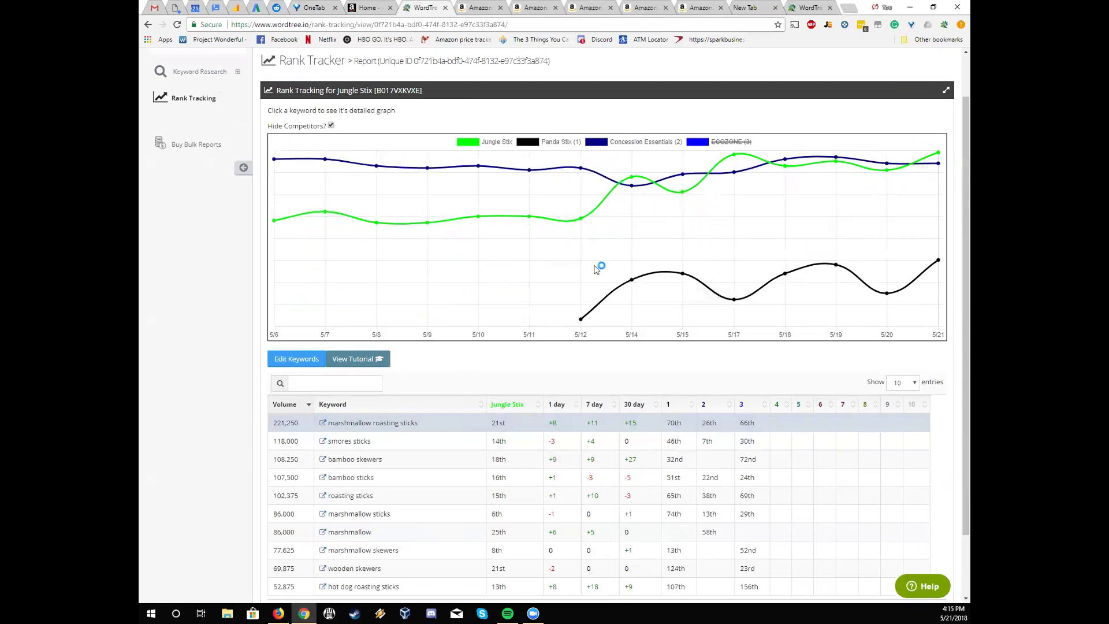
{"action": "scroll", "coordinate": [596, 269], "scroll_direction": "down", "scroll_amount": 2}
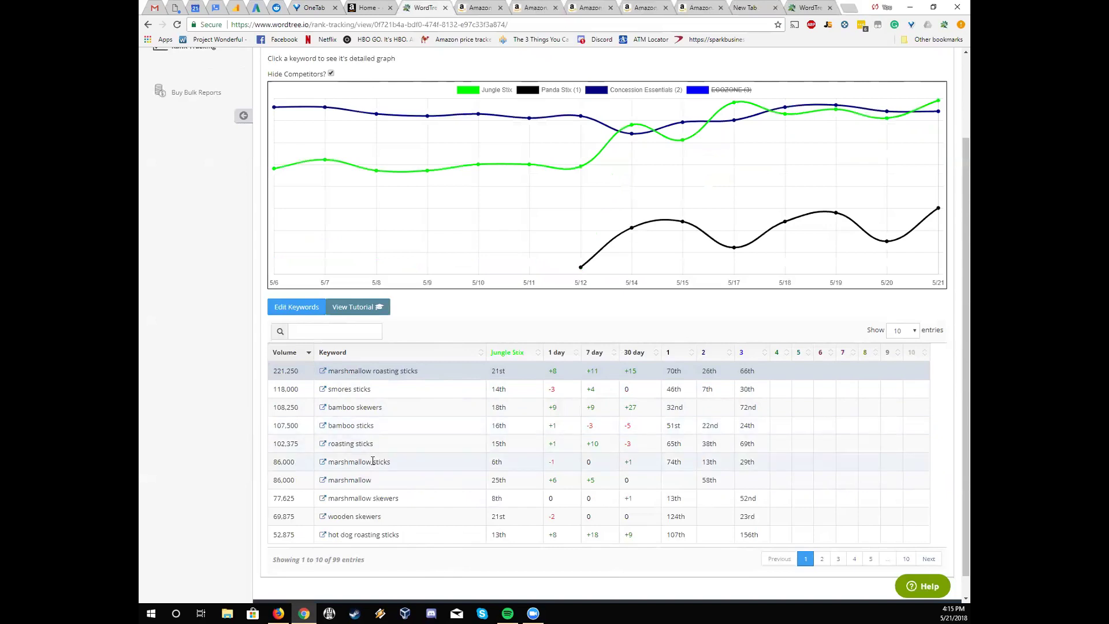
{"action": "scroll", "coordinate": [577, 288], "scroll_direction": "up", "scroll_amount": 3}
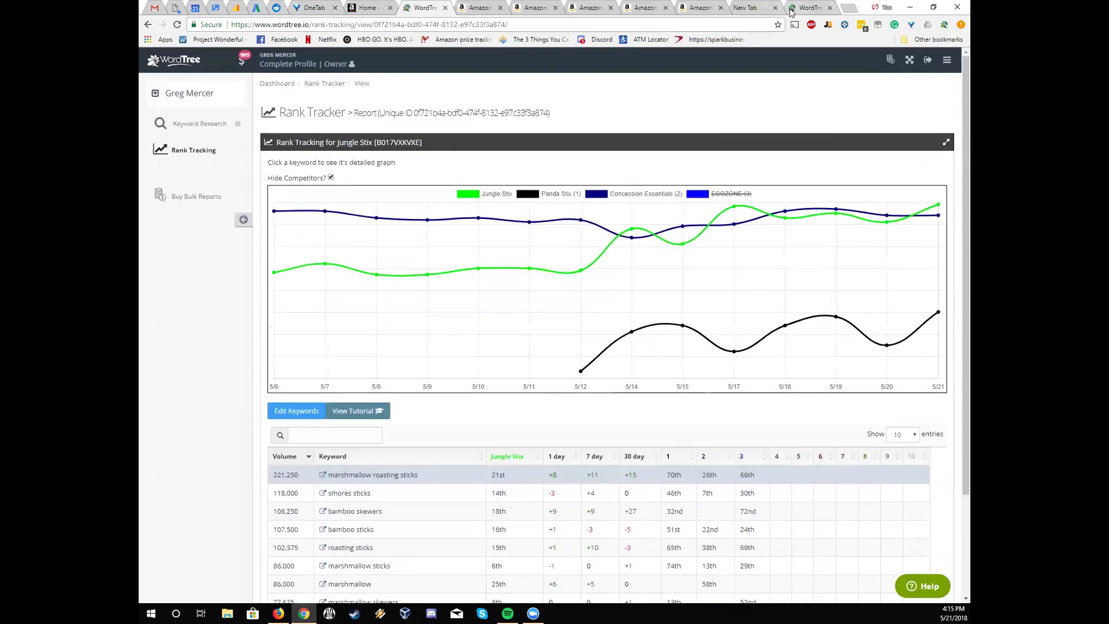
{"action": "scroll", "coordinate": [642, 295], "scroll_direction": "down", "scroll_amount": 2}
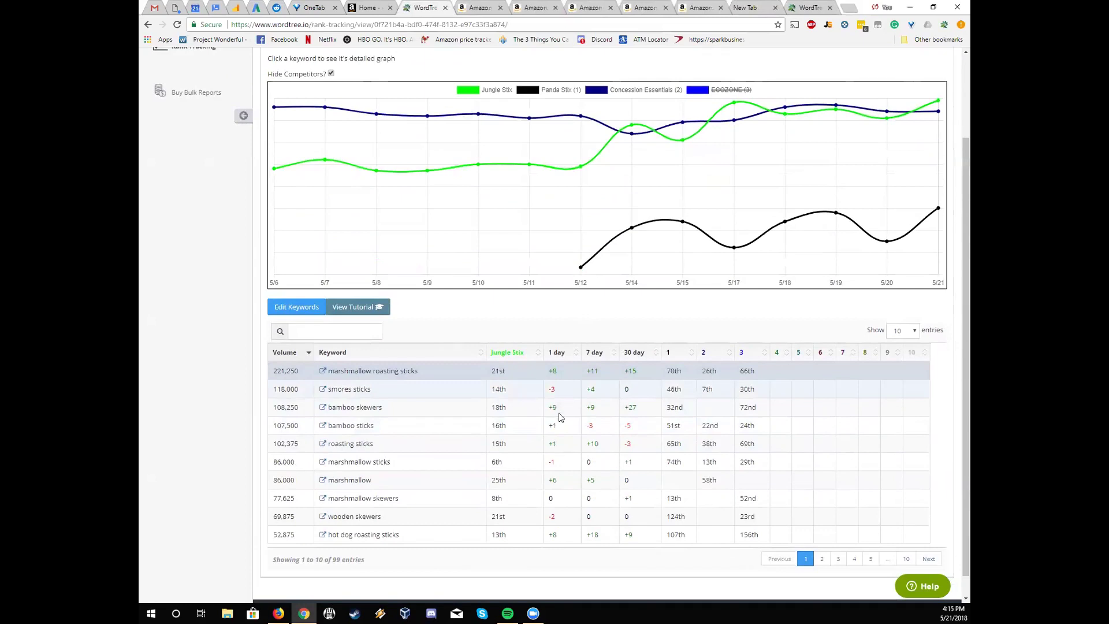
{"action": "left_click", "coordinate": [357, 445]}
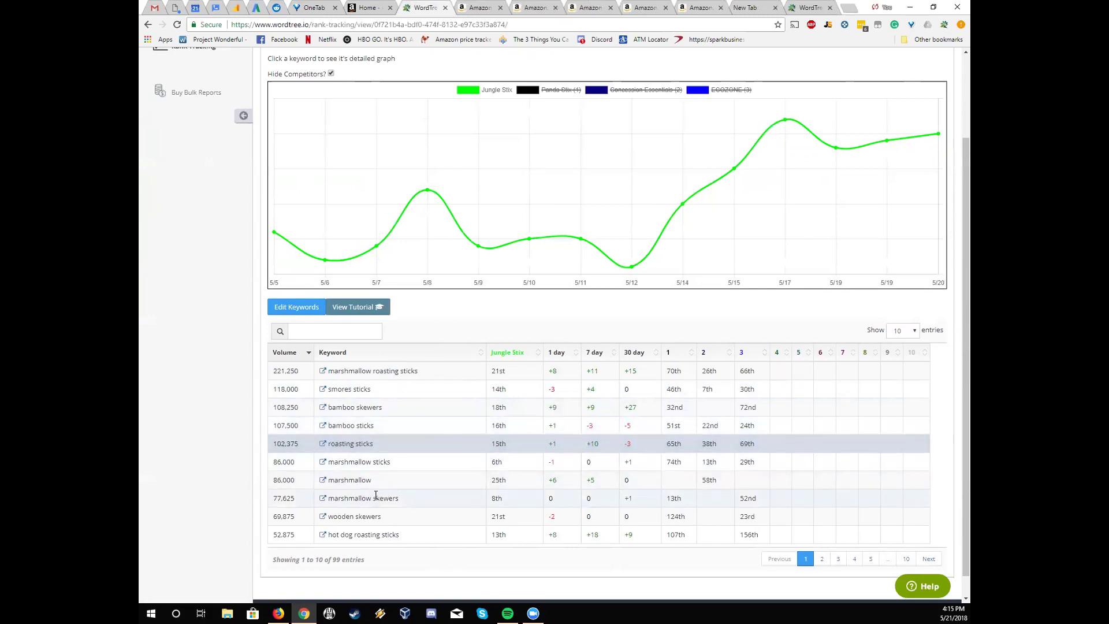
- Graph the marshmallow sticks keyword and add the Concession Essentials rank line beside Jungle Stix
{"action": "left_click", "coordinate": [364, 461]}
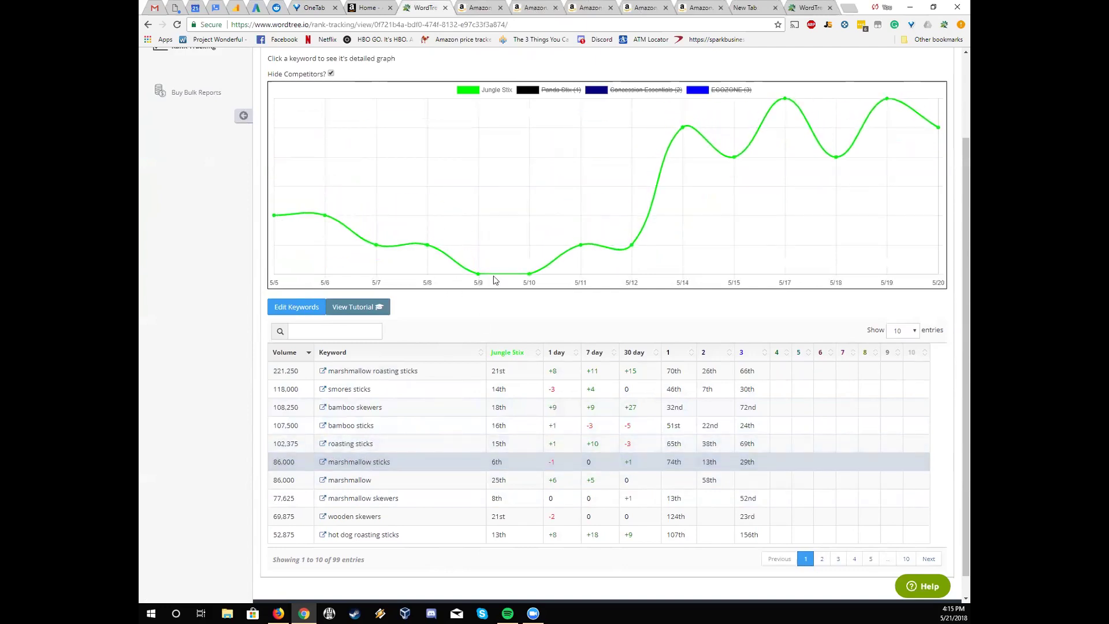
{"action": "left_click", "coordinate": [646, 91]}
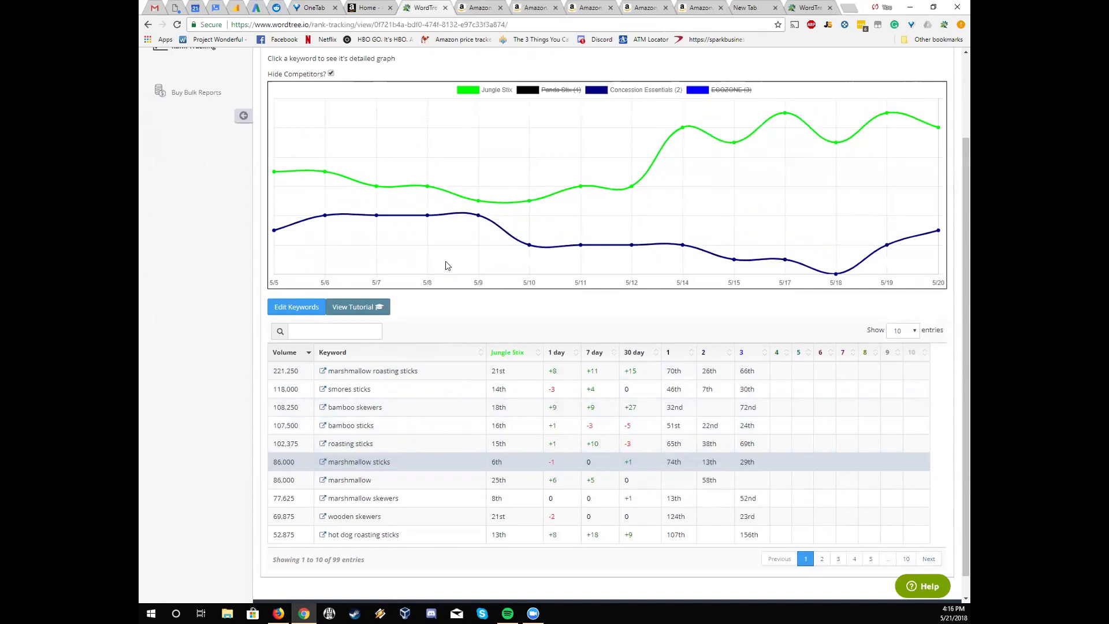
{"action": "scroll", "coordinate": [448, 264], "scroll_direction": "up", "scroll_amount": 2}
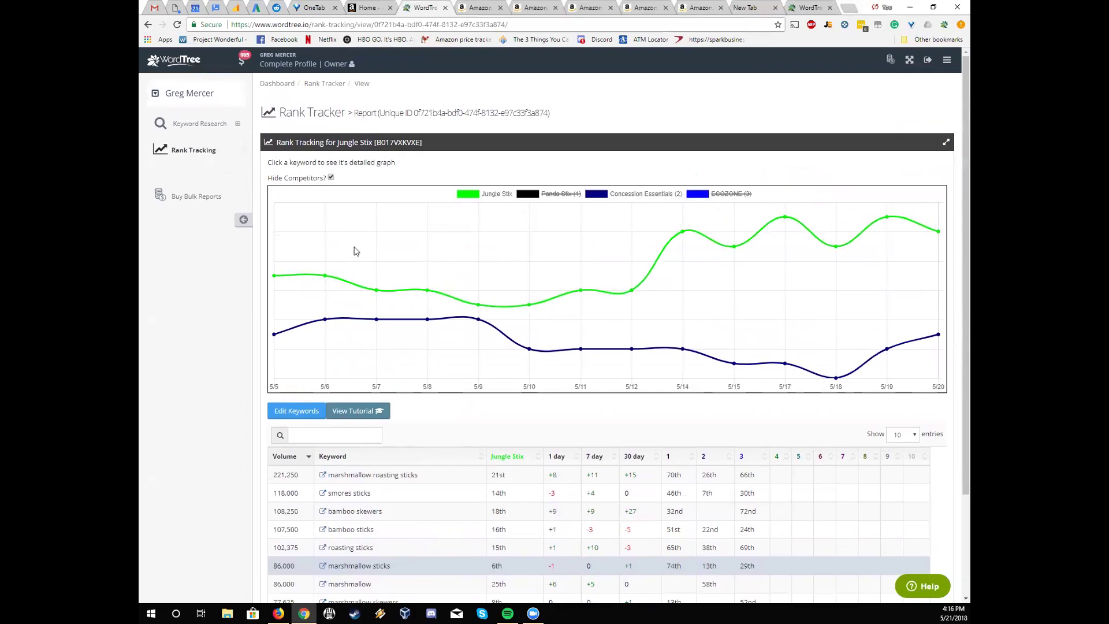
- From Keyword Research history, start an updated Organic Search Report for Jungle Stix (ASIN B017VXKVXE)
{"action": "left_click", "coordinate": [218, 124]}
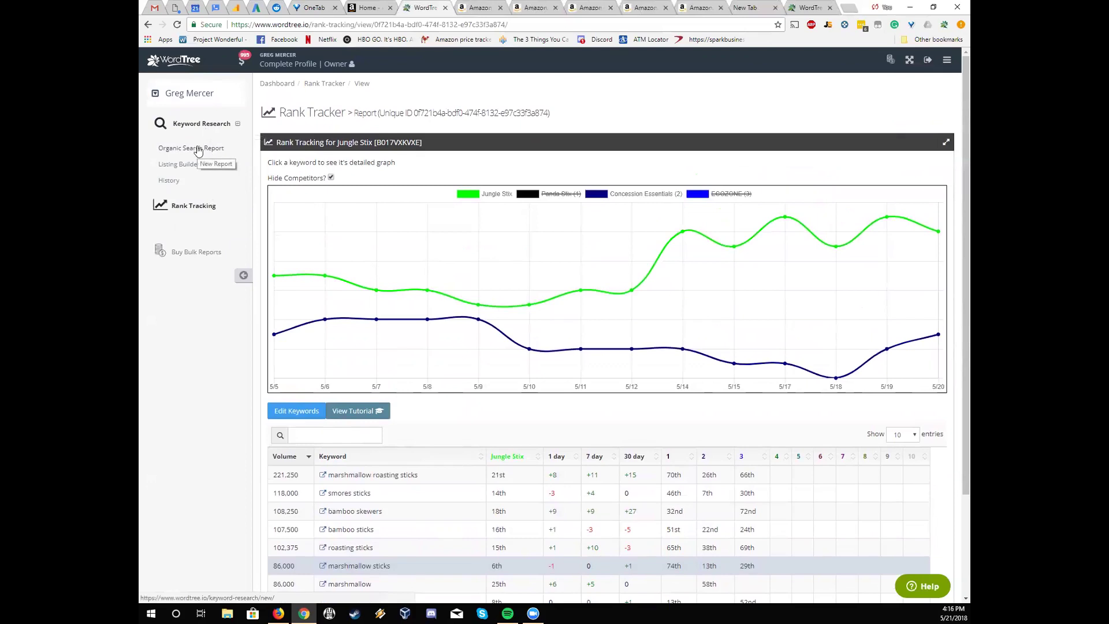
{"action": "left_click", "coordinate": [198, 149]}
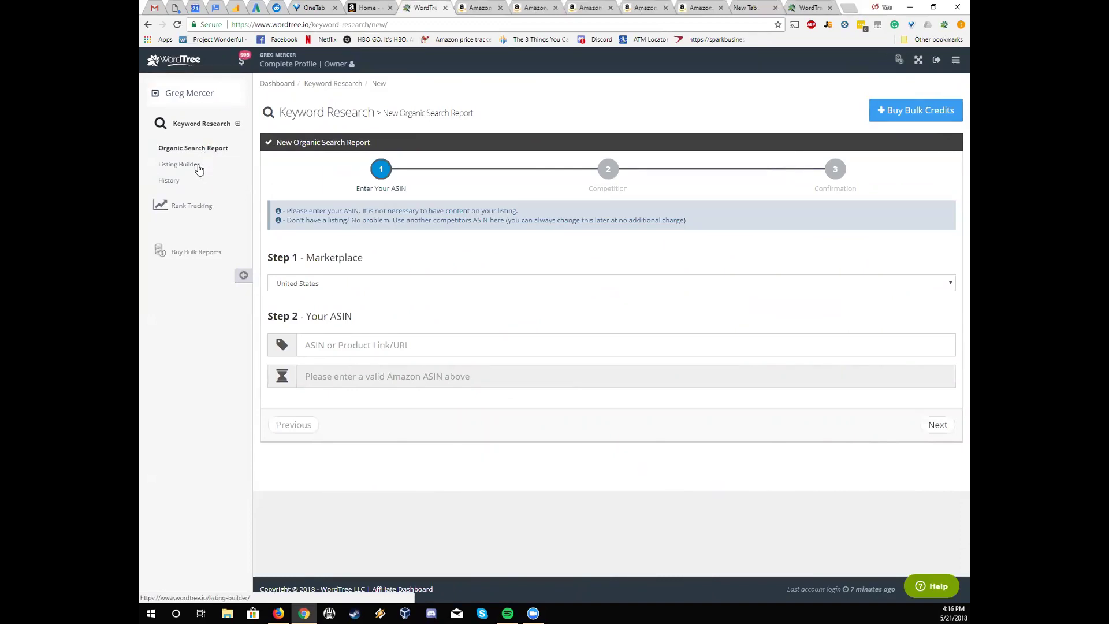
{"action": "left_click", "coordinate": [171, 183]}
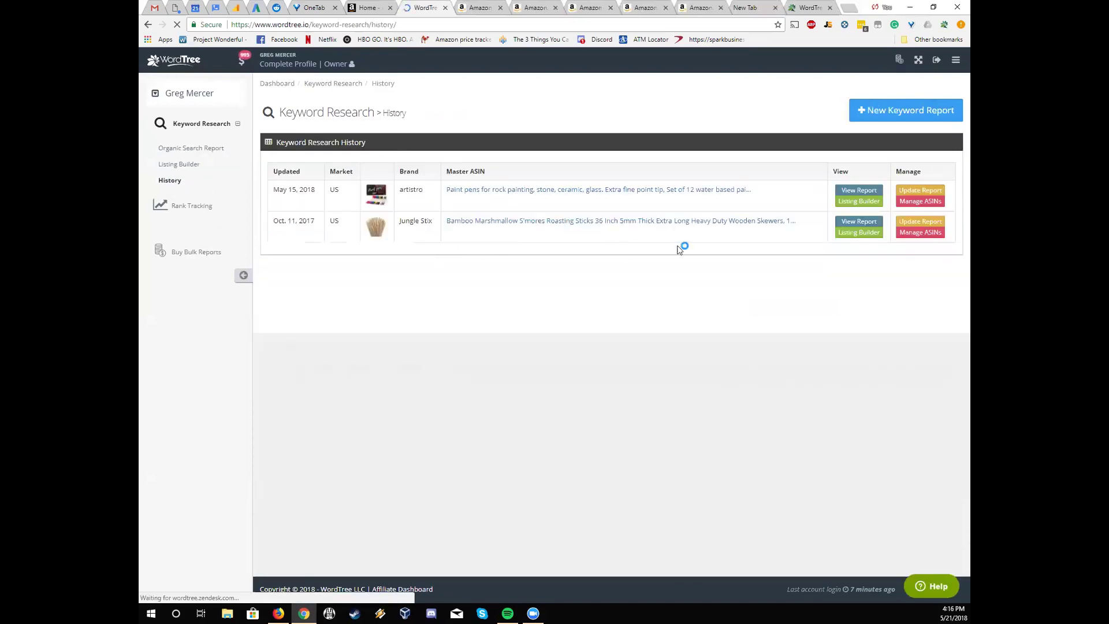
{"action": "left_click", "coordinate": [918, 224]}
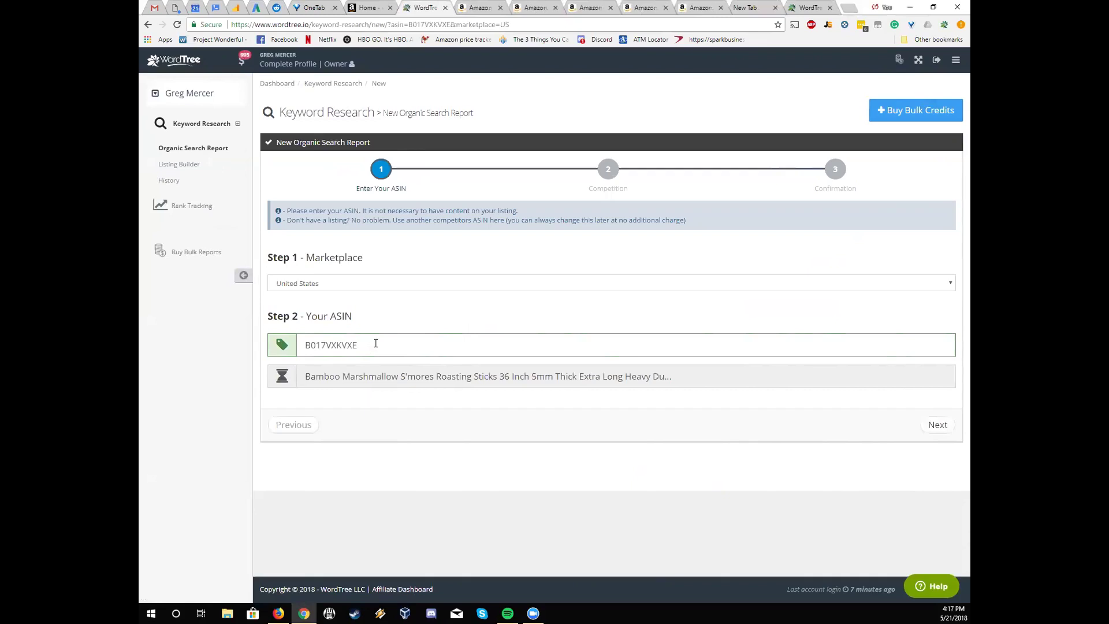
- Scroll through the KW Index Checker results, then go back to the WordTree keyword research page
{"action": "left_click", "coordinate": [811, 7]}
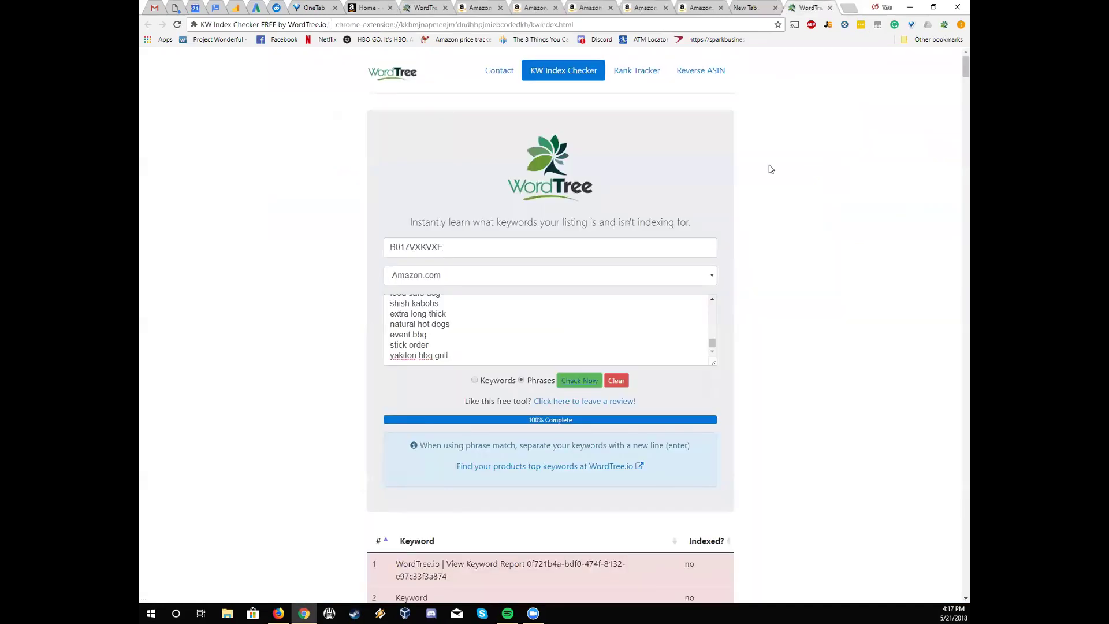
{"action": "scroll", "coordinate": [770, 173], "scroll_direction": "down", "scroll_amount": 5}
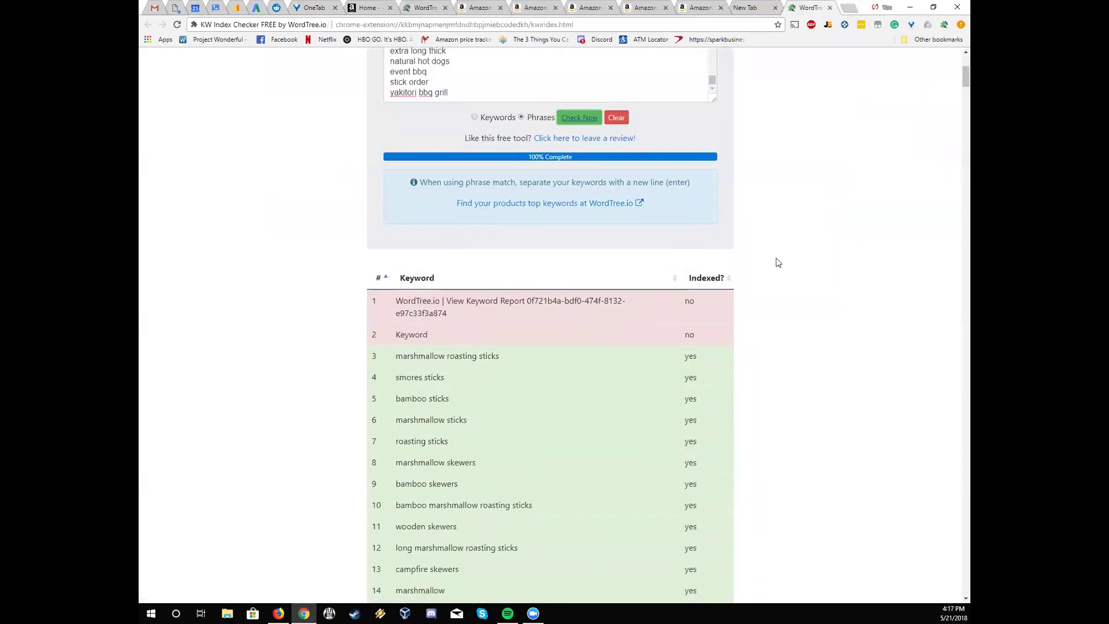
{"action": "scroll", "coordinate": [774, 260], "scroll_direction": "down", "scroll_amount": 2}
{"action": "scroll", "coordinate": [693, 251], "scroll_direction": "down", "scroll_amount": 1}
{"action": "scroll", "coordinate": [750, 250], "scroll_direction": "down", "scroll_amount": 6}
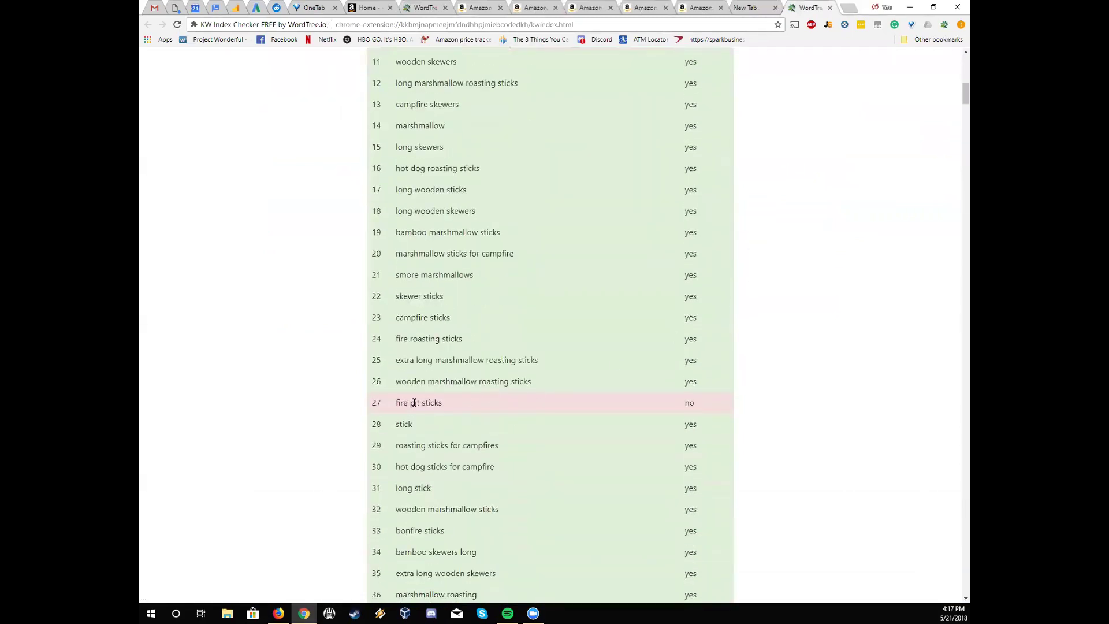
{"action": "scroll", "coordinate": [760, 388], "scroll_direction": "down", "scroll_amount": 3}
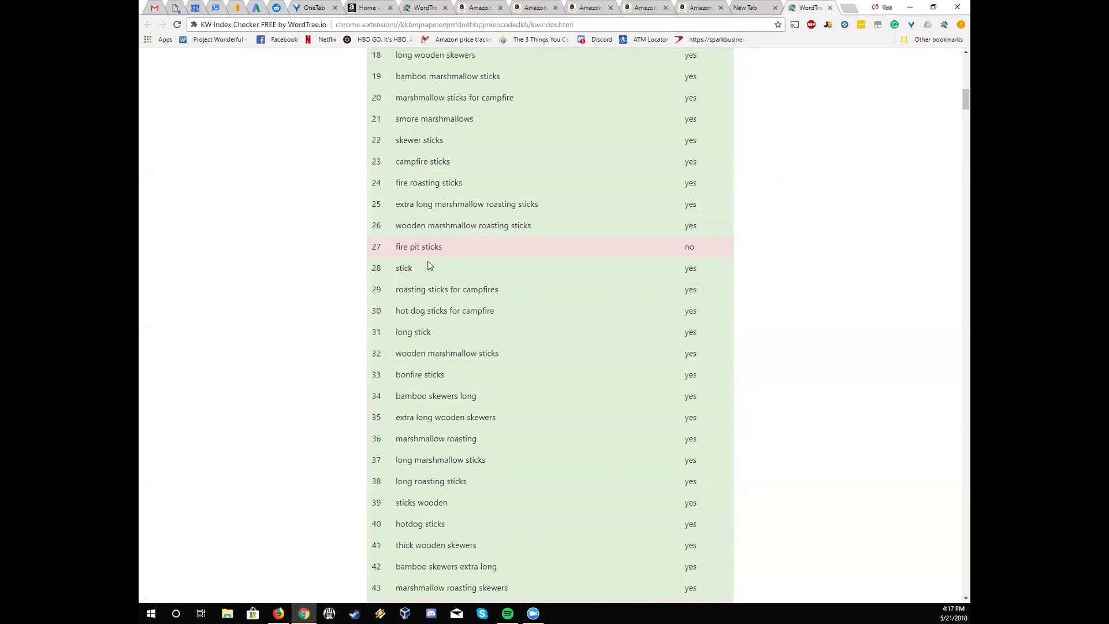
{"action": "scroll", "coordinate": [753, 283], "scroll_direction": "down", "scroll_amount": 6}
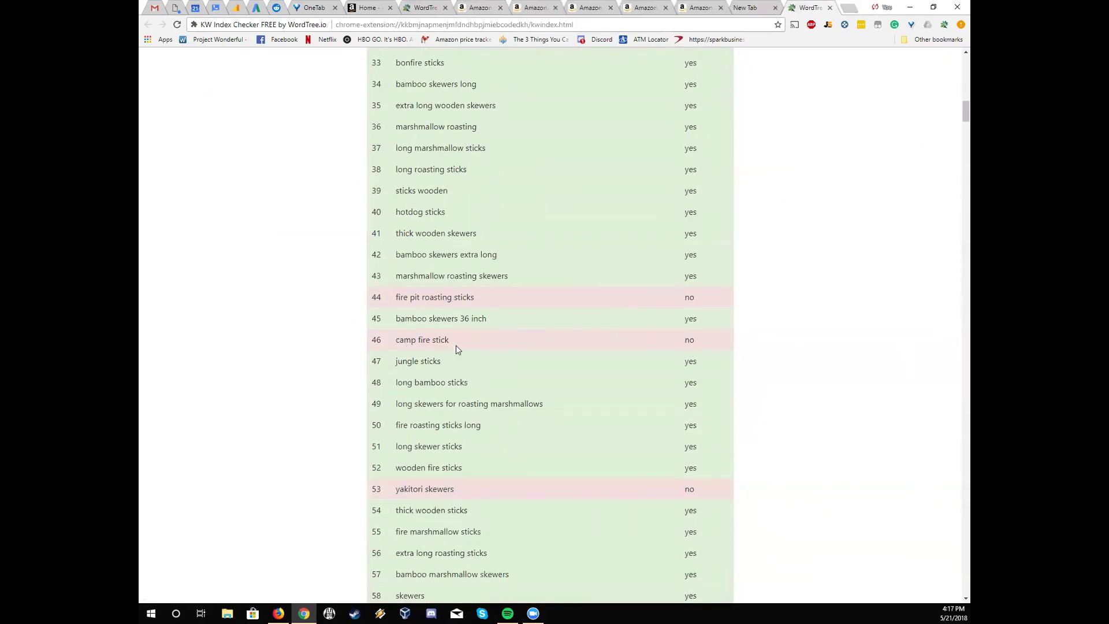
{"action": "scroll", "coordinate": [491, 347], "scroll_direction": "down", "scroll_amount": 4}
{"action": "scroll", "coordinate": [445, 327], "scroll_direction": "down", "scroll_amount": 2}
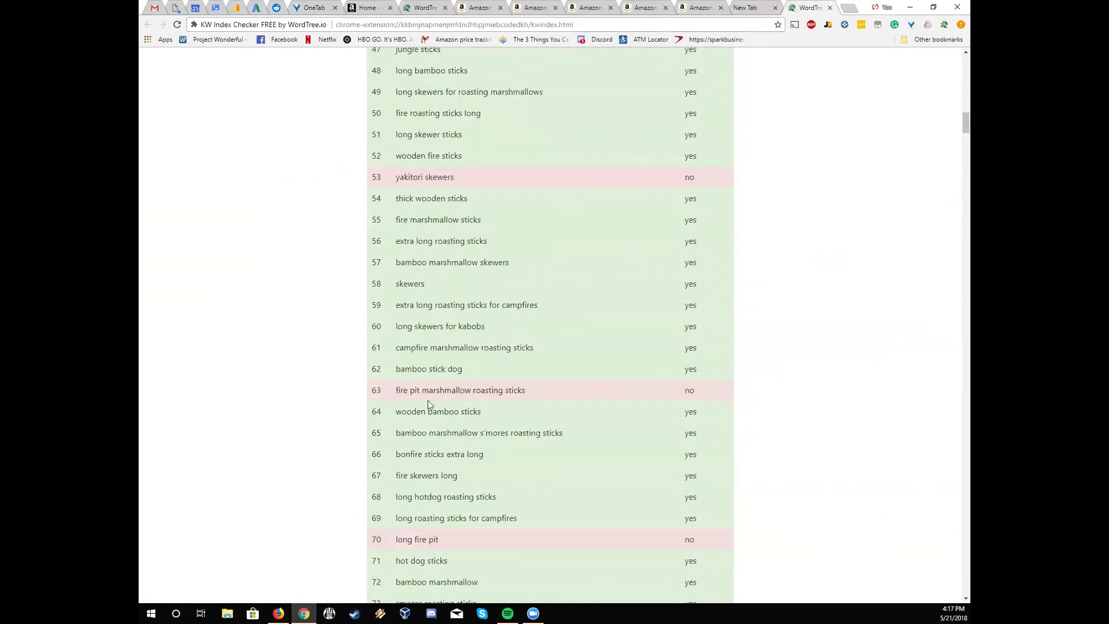
{"action": "scroll", "coordinate": [425, 424], "scroll_direction": "down", "scroll_amount": 3}
{"action": "scroll", "coordinate": [456, 405], "scroll_direction": "down", "scroll_amount": 3}
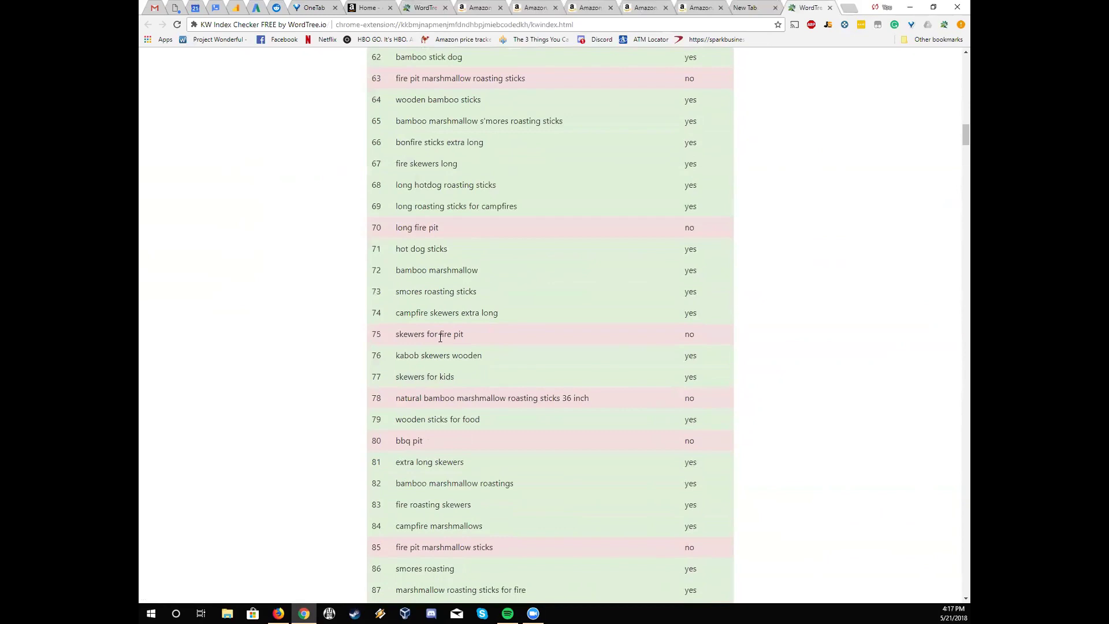
{"action": "scroll", "coordinate": [442, 338], "scroll_direction": "down", "scroll_amount": 2}
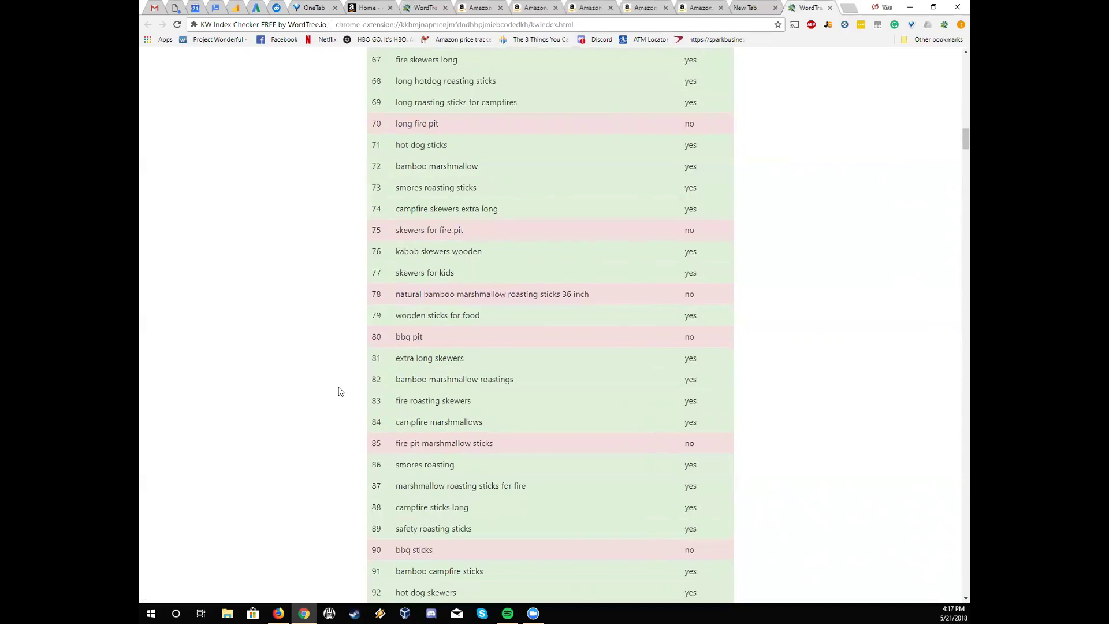
{"action": "scroll", "coordinate": [341, 391], "scroll_direction": "down", "scroll_amount": 3}
{"action": "left_click", "coordinate": [420, 11]}
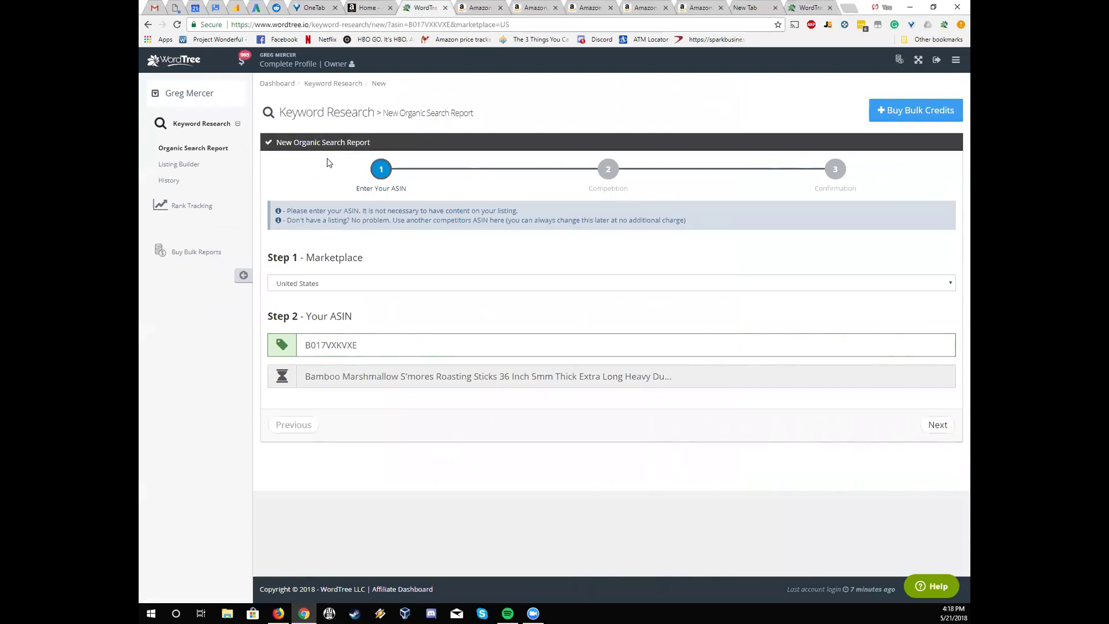
- View the rank tracking history, then sign out to see the $19-$299 Rank Tracking plans
{"action": "left_click", "coordinate": [203, 208]}
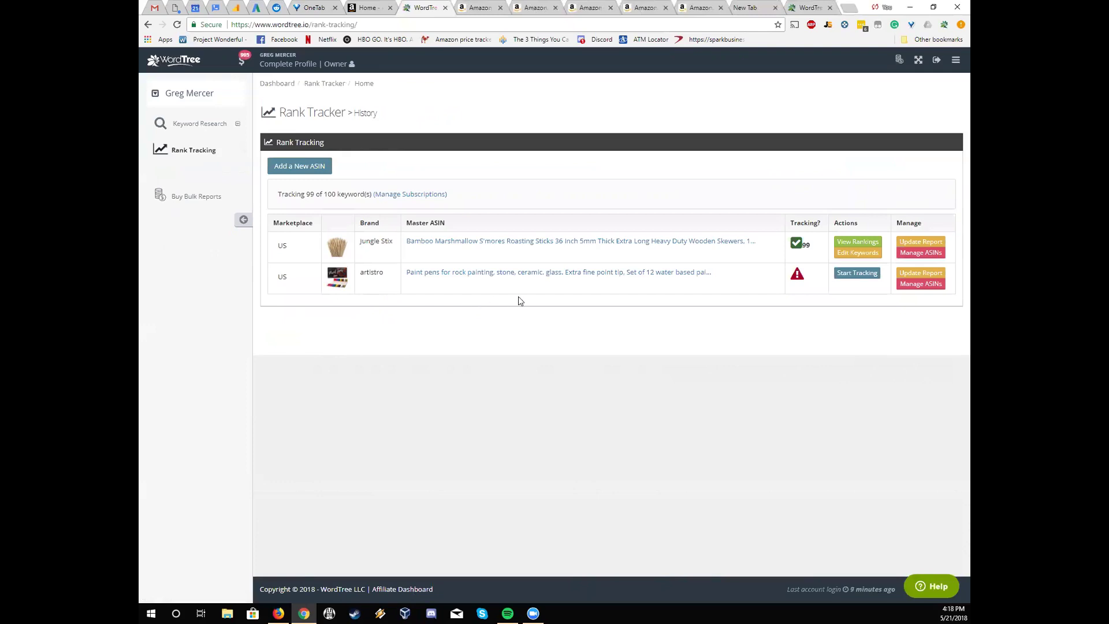
{"action": "left_click", "coordinate": [936, 61]}
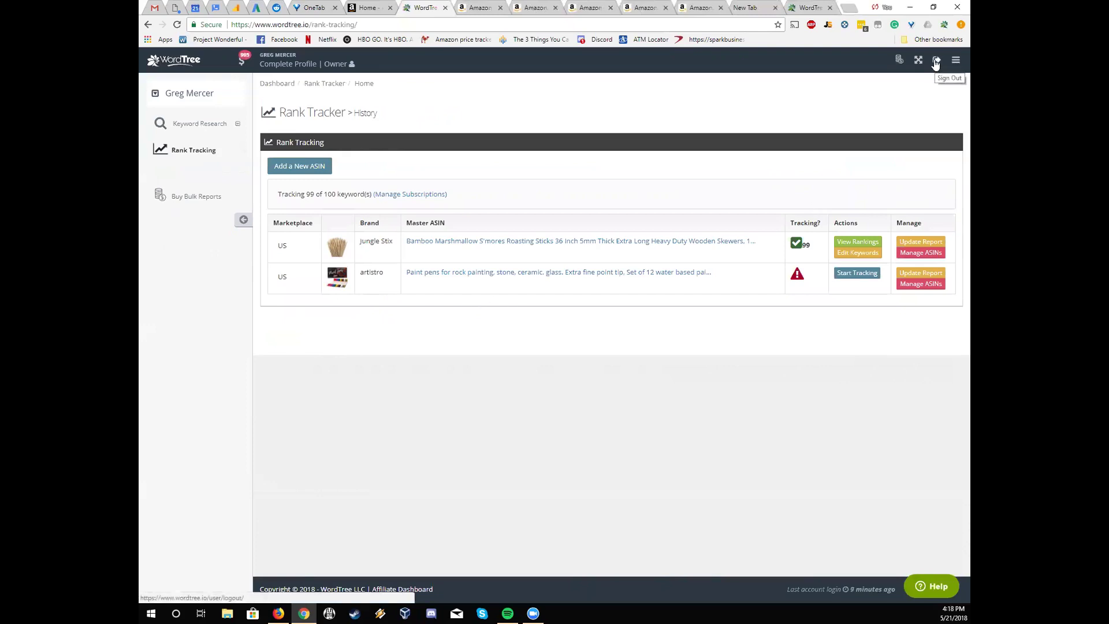
{"action": "scroll", "coordinate": [267, 271], "scroll_direction": "down", "scroll_amount": 5}
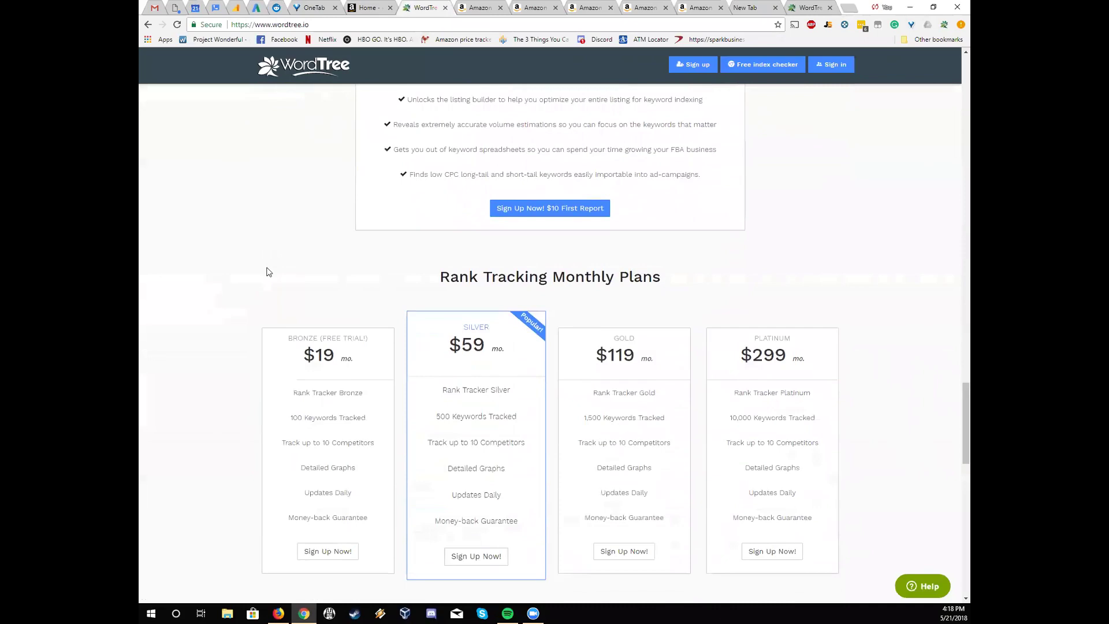
{"action": "scroll", "coordinate": [267, 272], "scroll_direction": "up", "scroll_amount": 5}
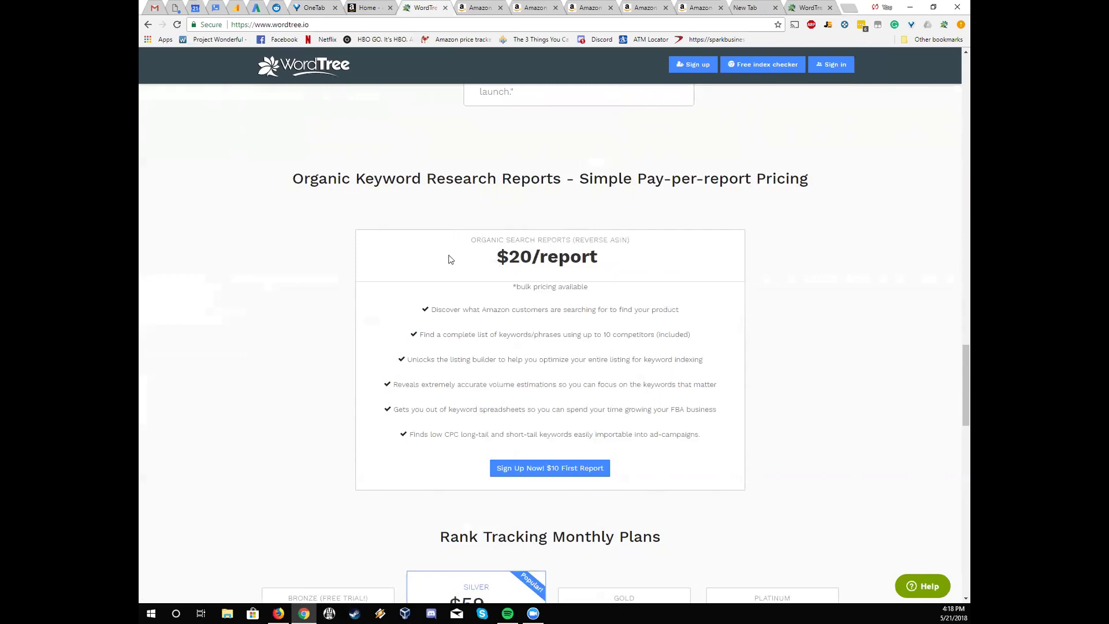
{"action": "scroll", "coordinate": [408, 377], "scroll_direction": "down", "scroll_amount": 1}
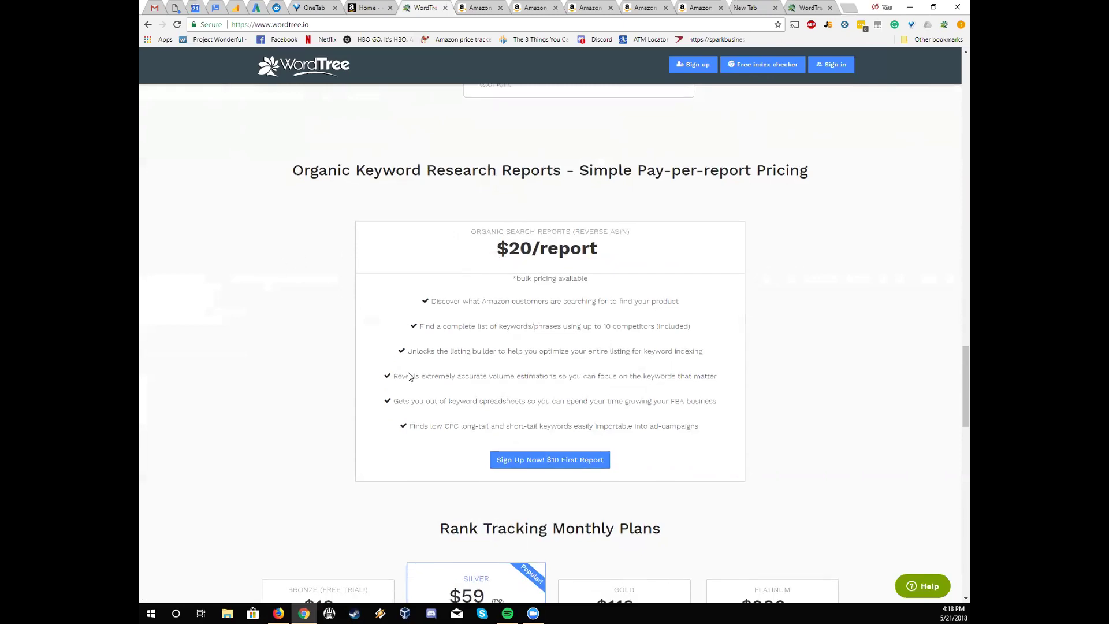
{"action": "scroll", "coordinate": [409, 377], "scroll_direction": "down", "scroll_amount": 3}
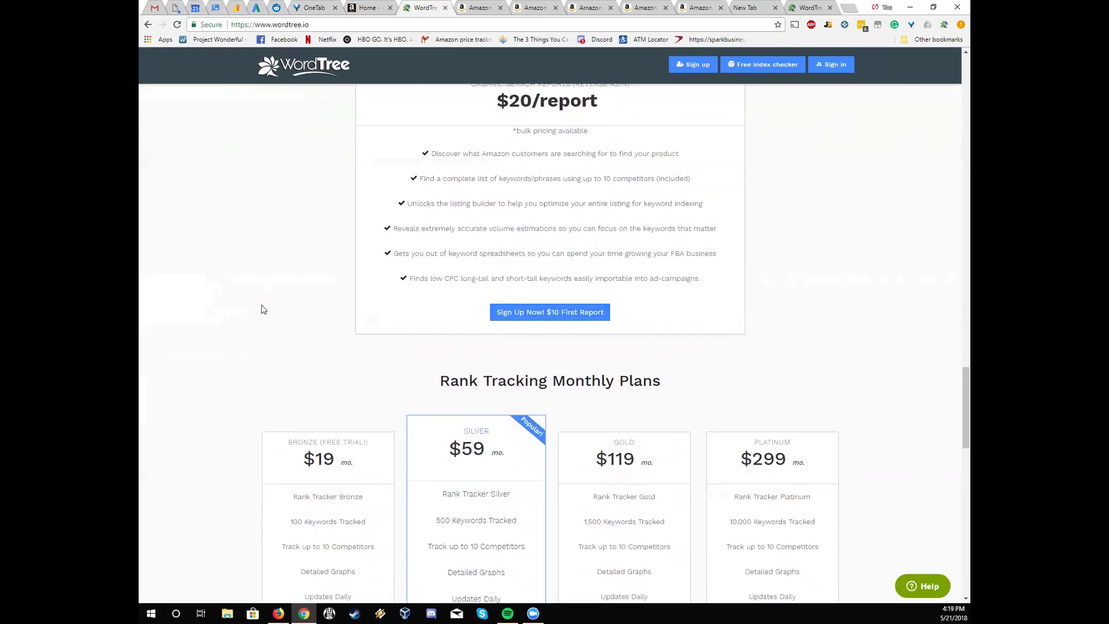
{"action": "scroll", "coordinate": [261, 310], "scroll_direction": "down", "scroll_amount": 1}
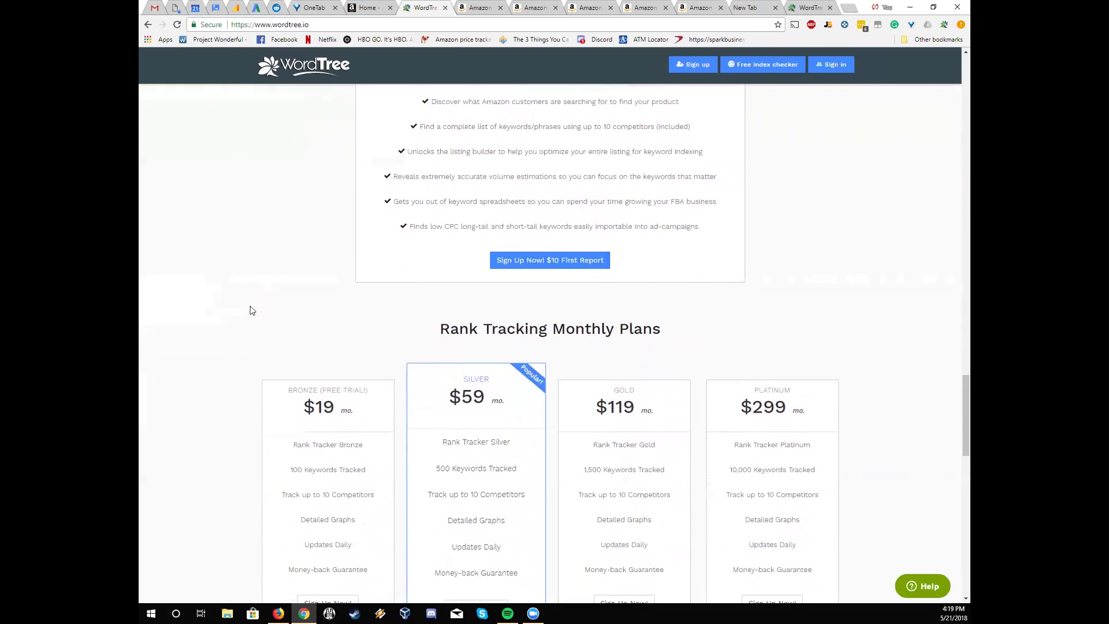
{"action": "scroll", "coordinate": [250, 311], "scroll_direction": "down", "scroll_amount": 2}
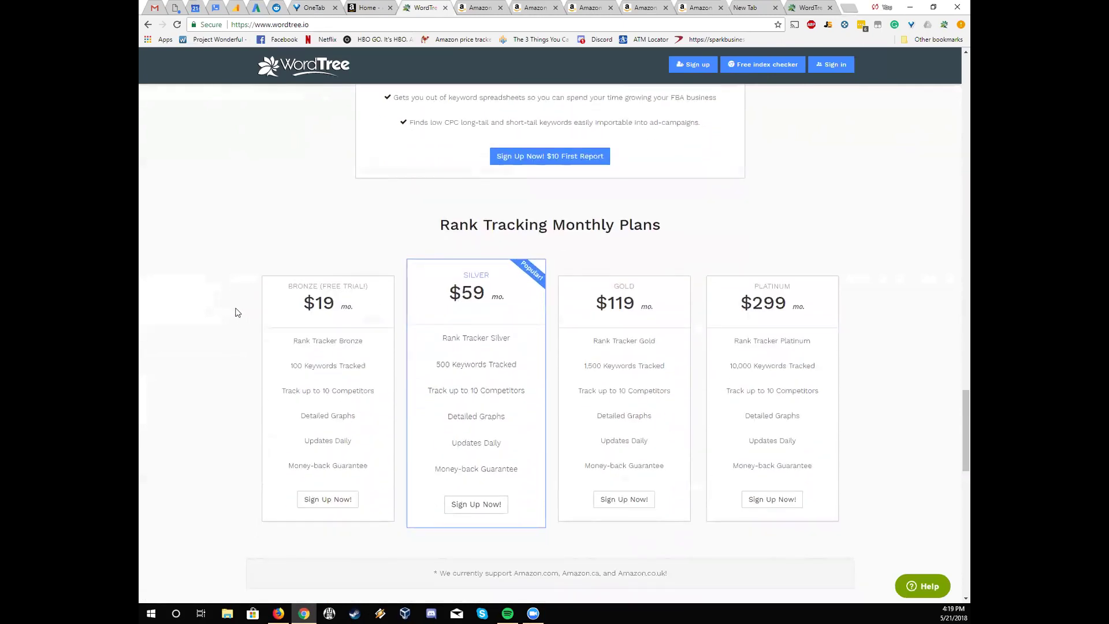
{"action": "scroll", "coordinate": [237, 312], "scroll_direction": "up", "scroll_amount": 5}
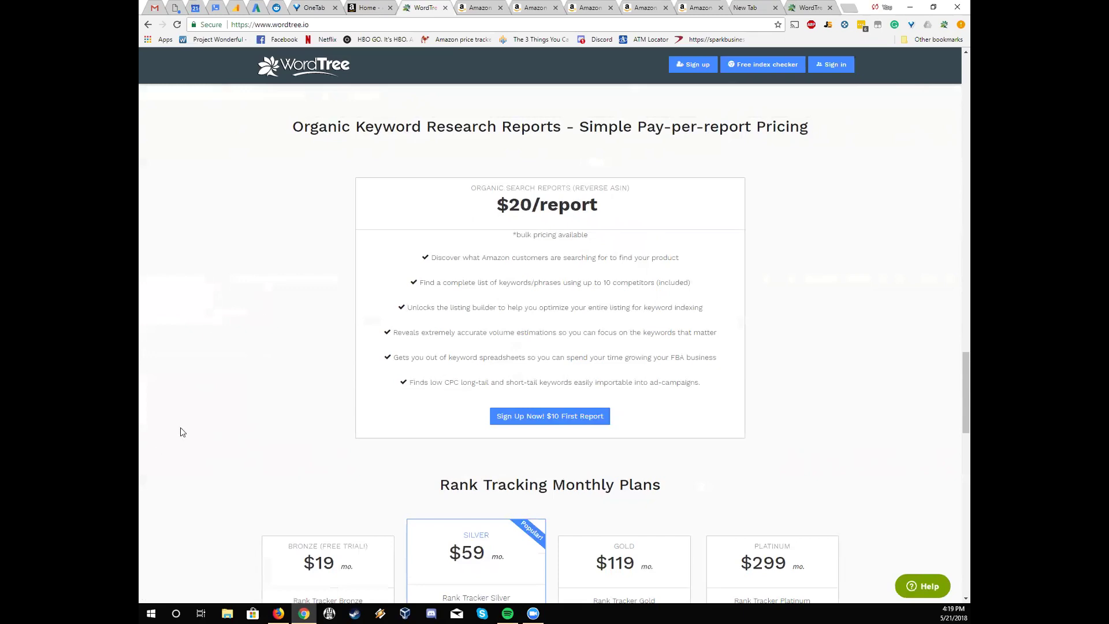
{"action": "scroll", "coordinate": [237, 392], "scroll_direction": "down", "scroll_amount": 3}
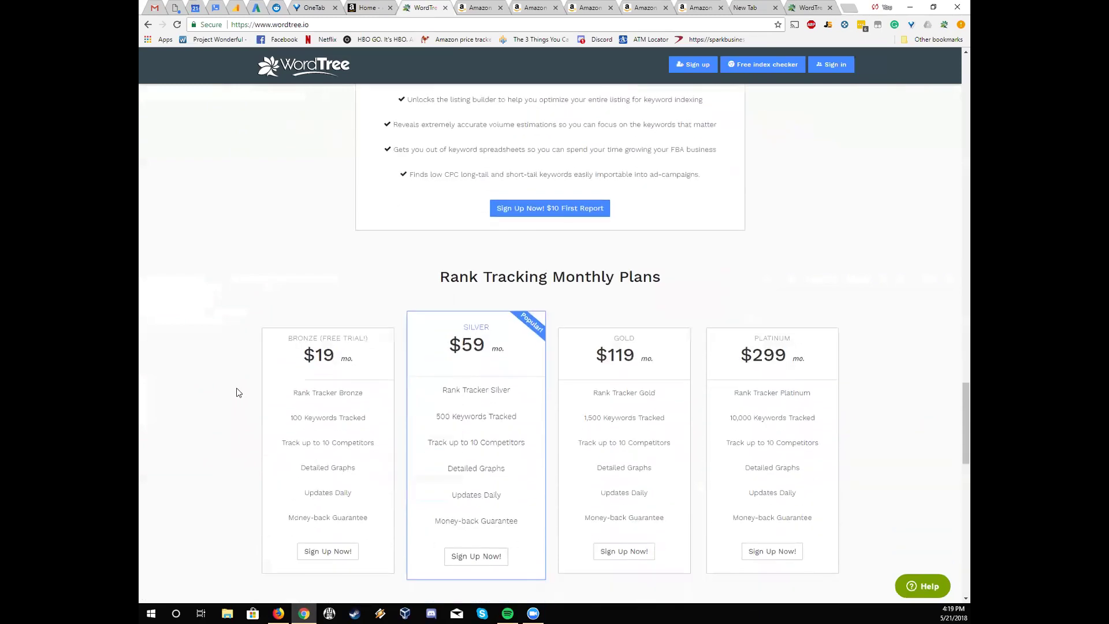
{"action": "scroll", "coordinate": [237, 393], "scroll_direction": "up", "scroll_amount": 3}
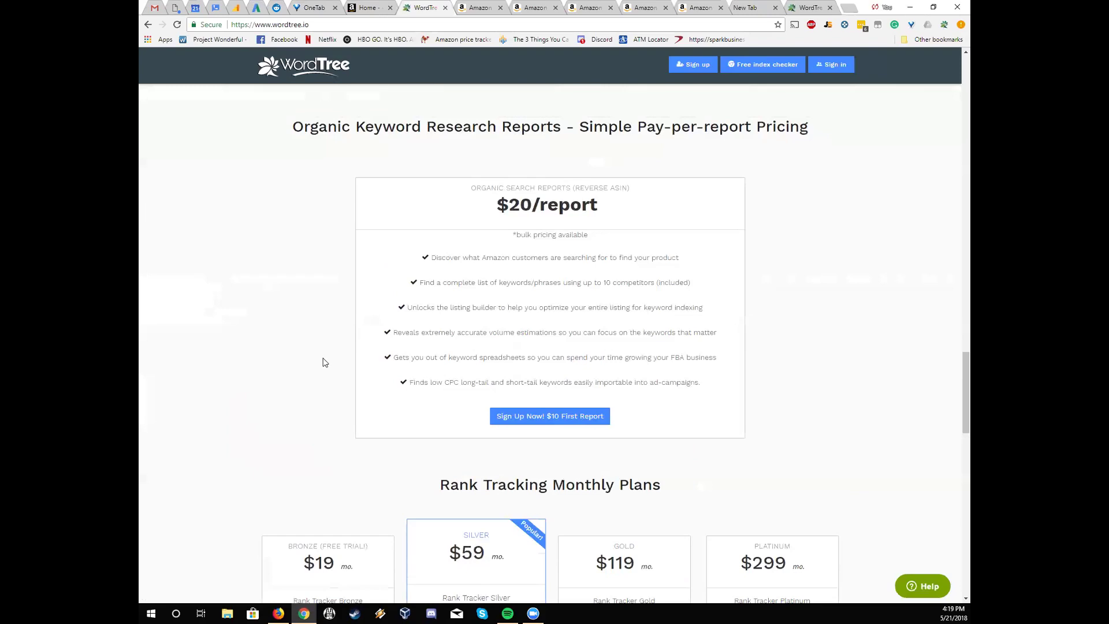
{"action": "scroll", "coordinate": [323, 362], "scroll_direction": "down", "scroll_amount": 5}
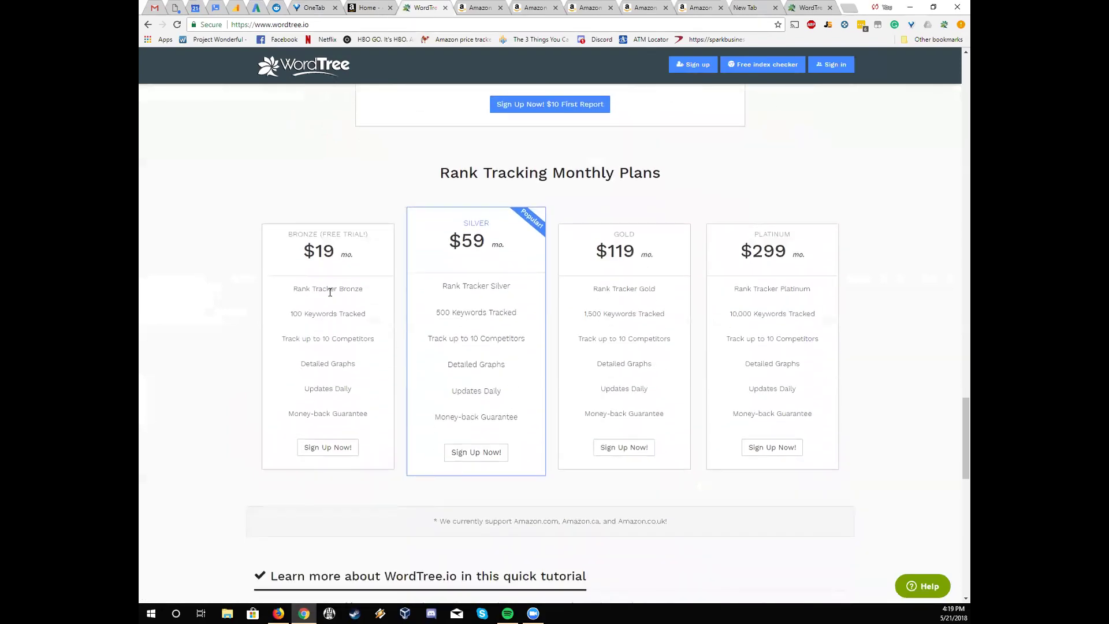
{"action": "scroll", "coordinate": [358, 287], "scroll_direction": "up", "scroll_amount": 5}
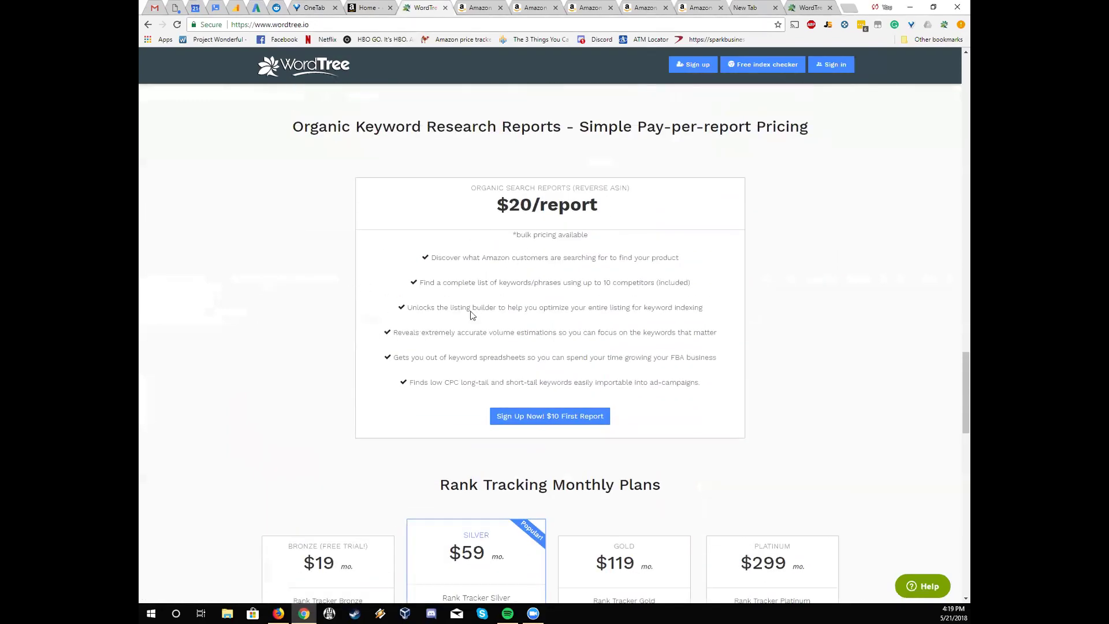
{"action": "scroll", "coordinate": [312, 428], "scroll_direction": "down", "scroll_amount": 4}
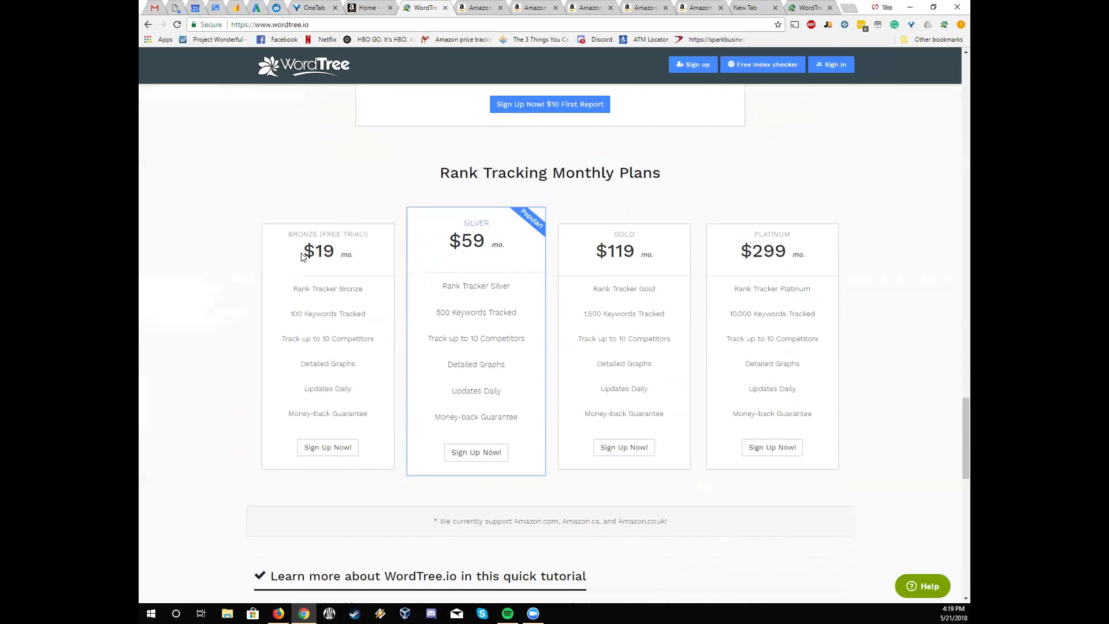
{"action": "left_click_drag", "start_coordinate": [287, 314], "coordinate": [531, 320]}
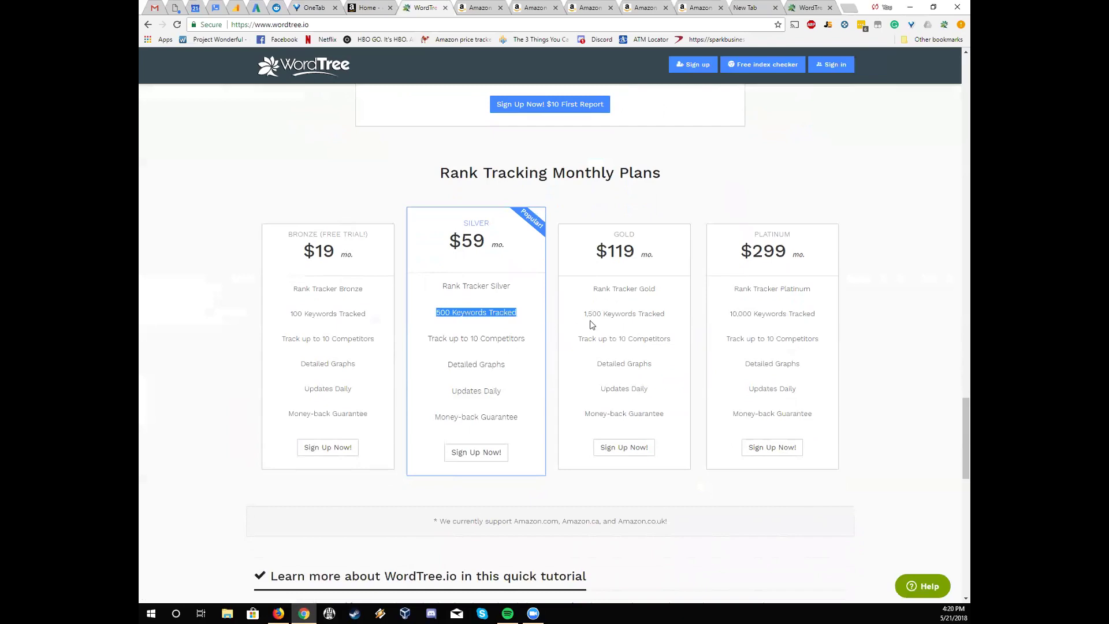
{"action": "left_click_drag", "start_coordinate": [584, 315], "coordinate": [836, 318]}
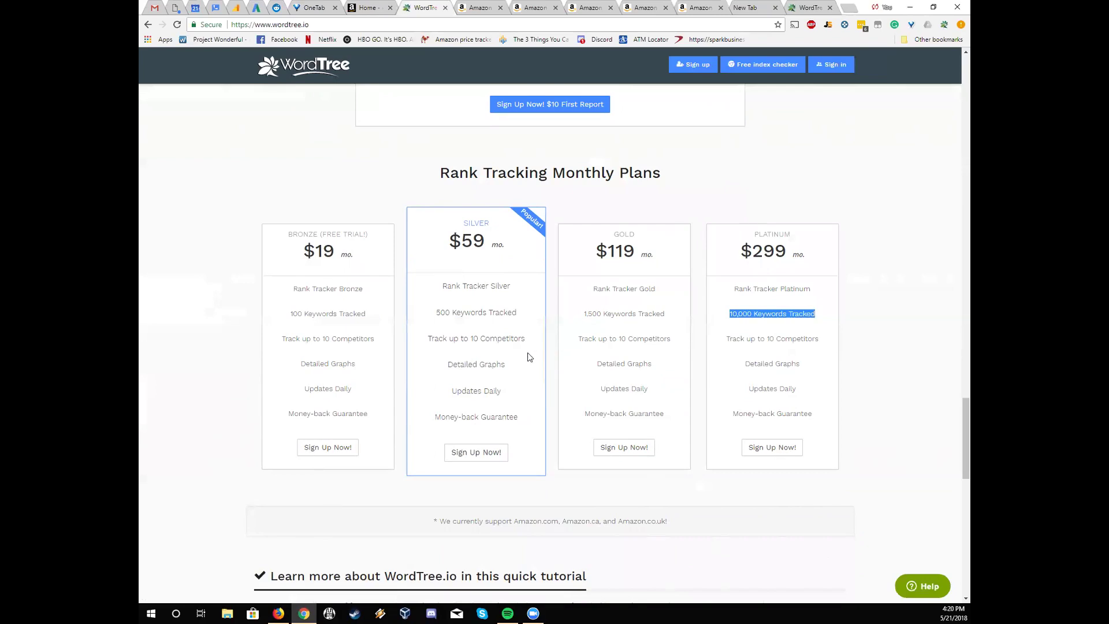
{"action": "left_click", "coordinate": [491, 366]}
{"action": "scroll", "coordinate": [490, 366], "scroll_direction": "up", "scroll_amount": 1}
{"action": "scroll", "coordinate": [490, 365], "scroll_direction": "up", "scroll_amount": 5}
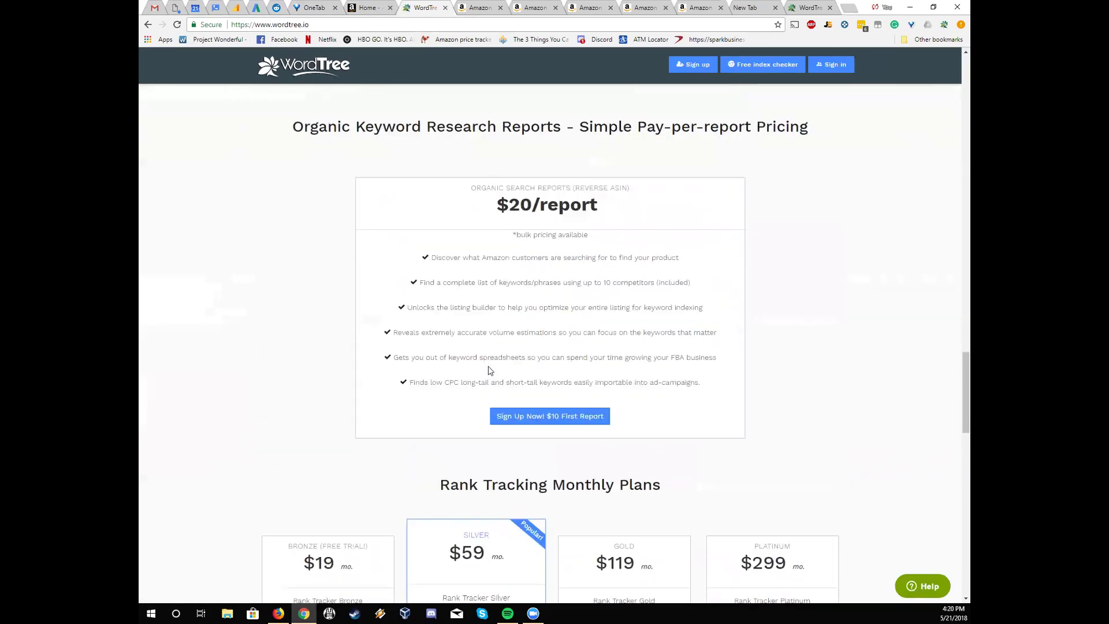
{"action": "scroll", "coordinate": [432, 328], "scroll_direction": "down", "scroll_amount": 3}
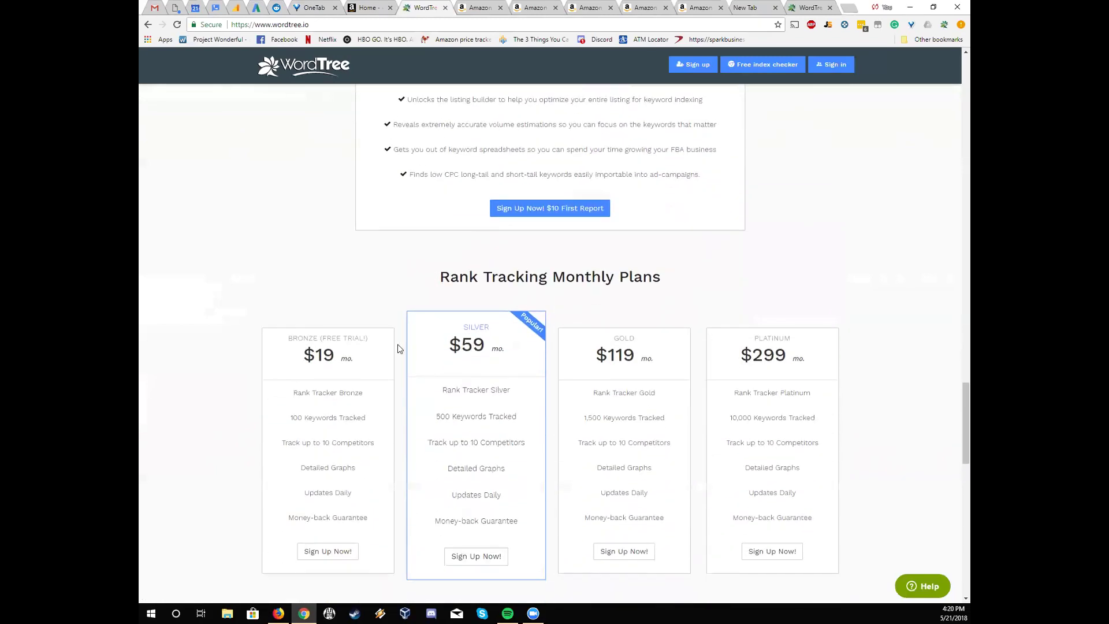
{"action": "scroll", "coordinate": [399, 348], "scroll_direction": "down", "scroll_amount": 3}
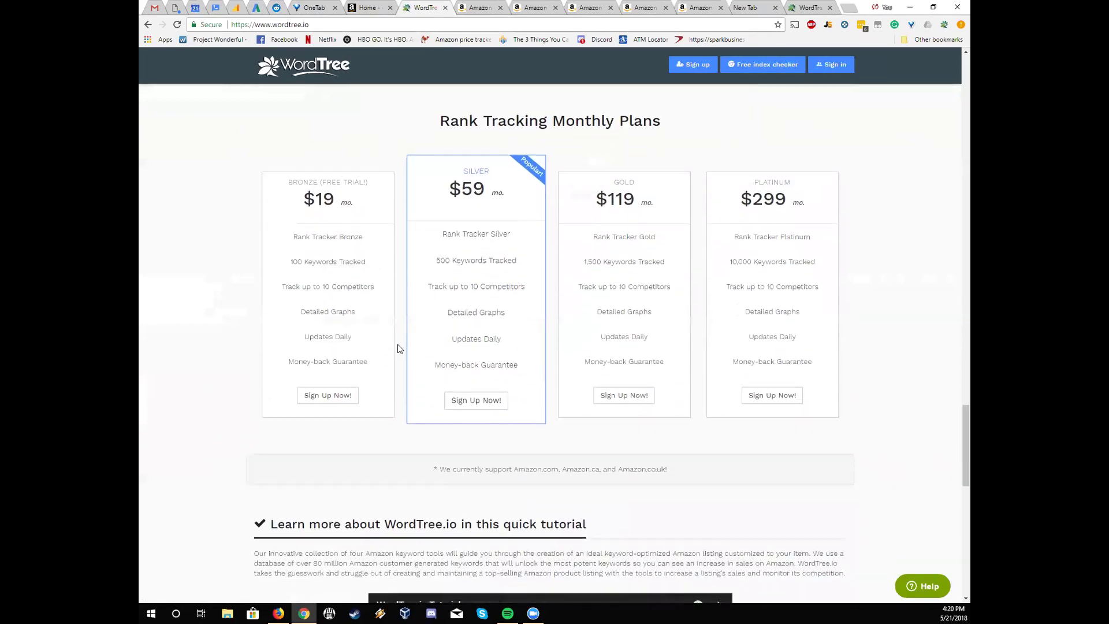
{"action": "scroll", "coordinate": [399, 348], "scroll_direction": "up", "scroll_amount": 1}
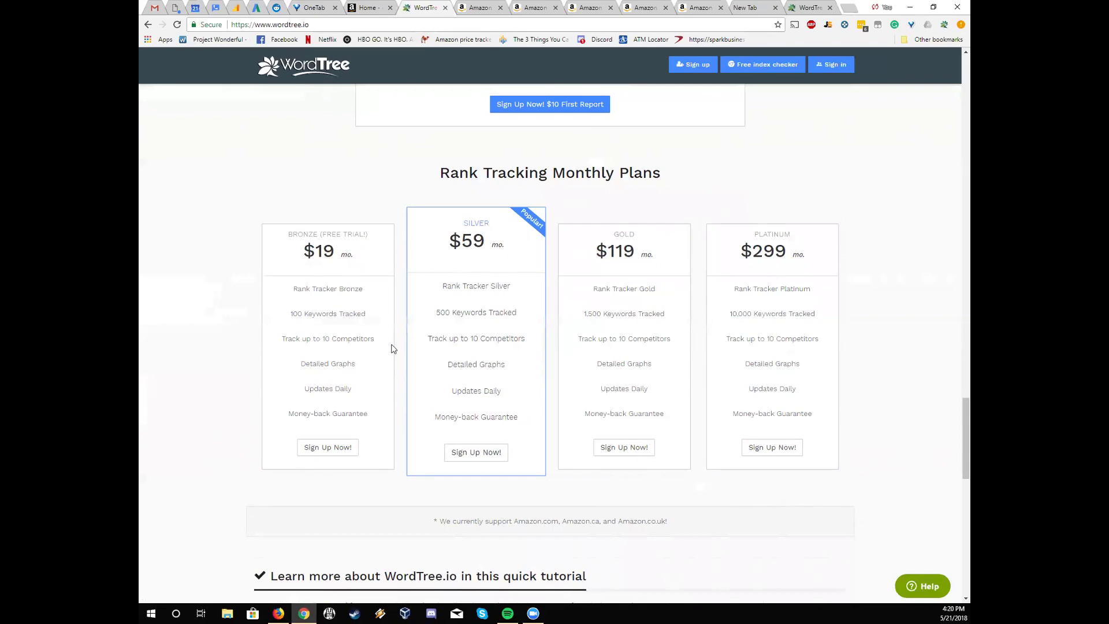
{"action": "scroll", "coordinate": [392, 348], "scroll_direction": "up", "scroll_amount": 5}
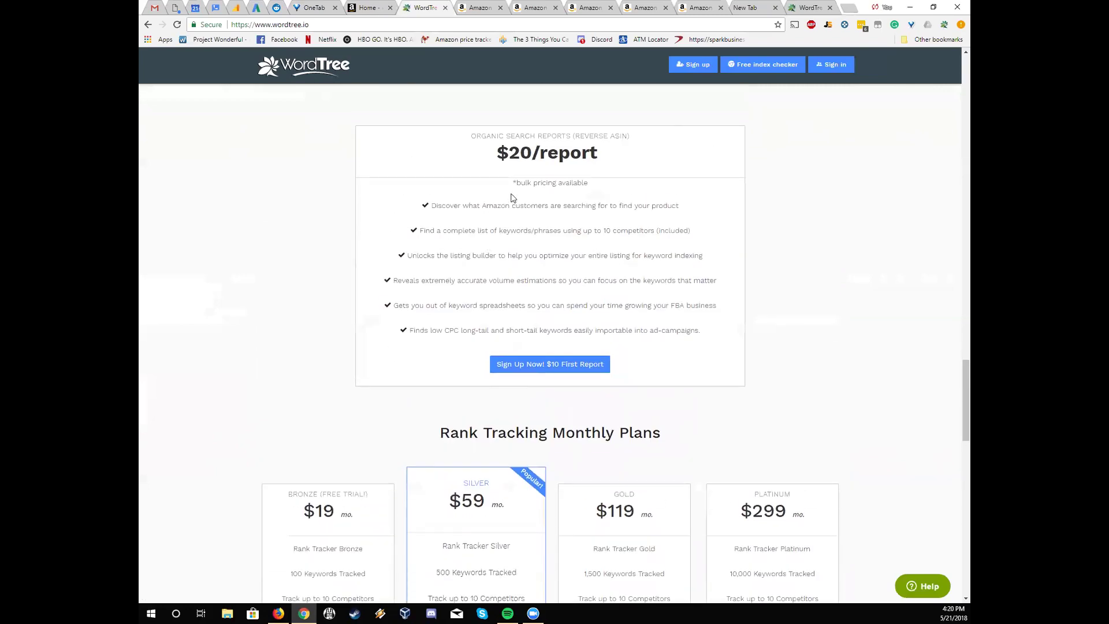
- Sign back in to WordTree and go to Buy Bulk Reports
{"action": "left_click", "coordinate": [828, 64]}
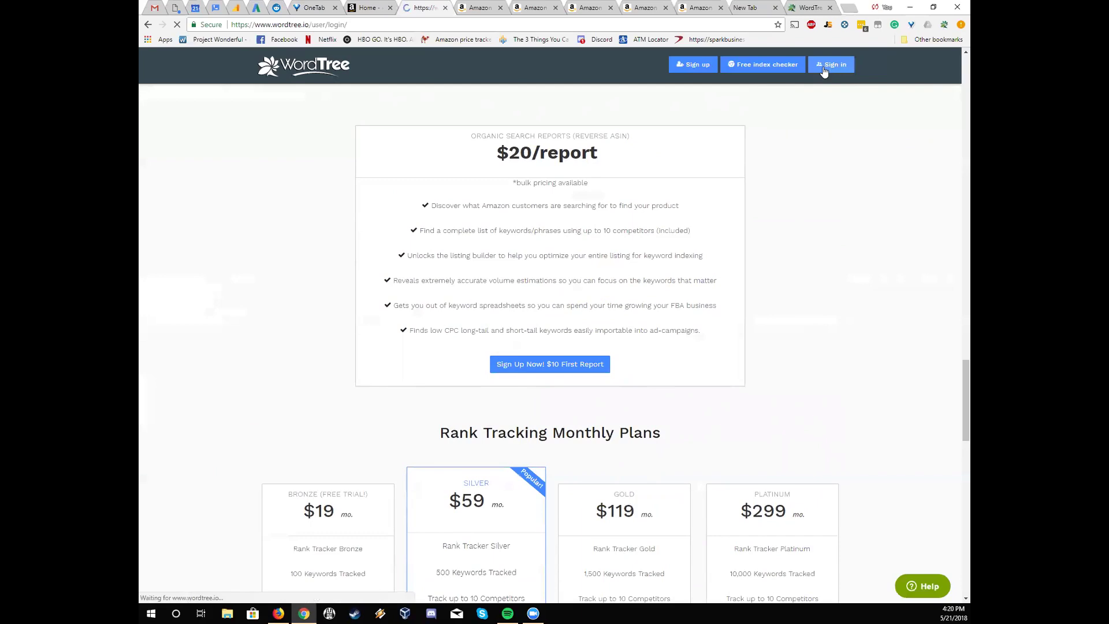
{"action": "left_click", "coordinate": [199, 251]}
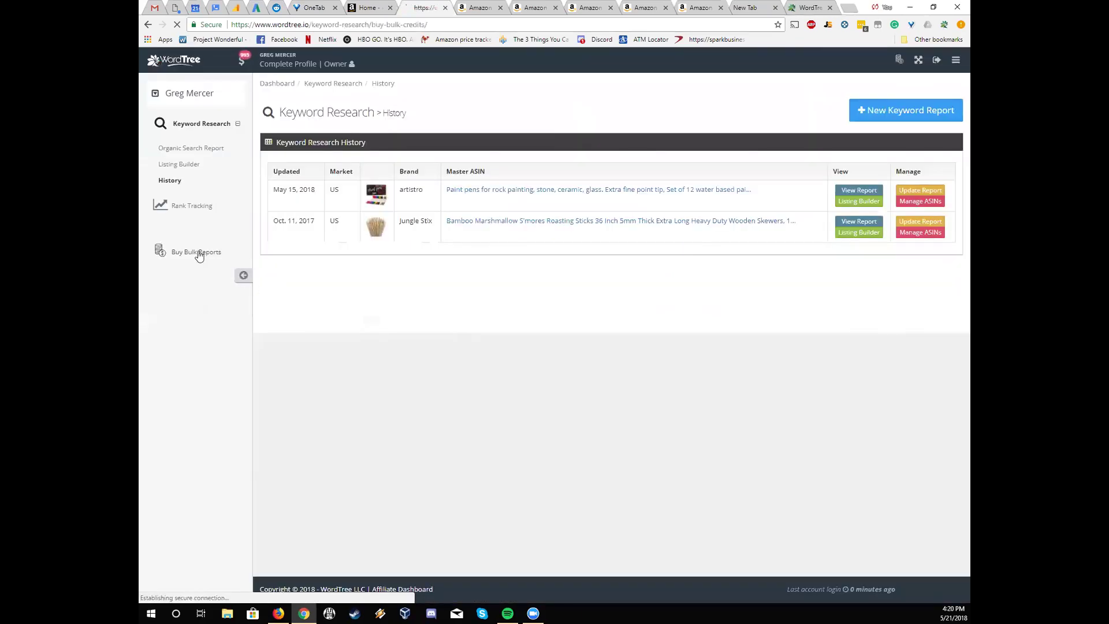